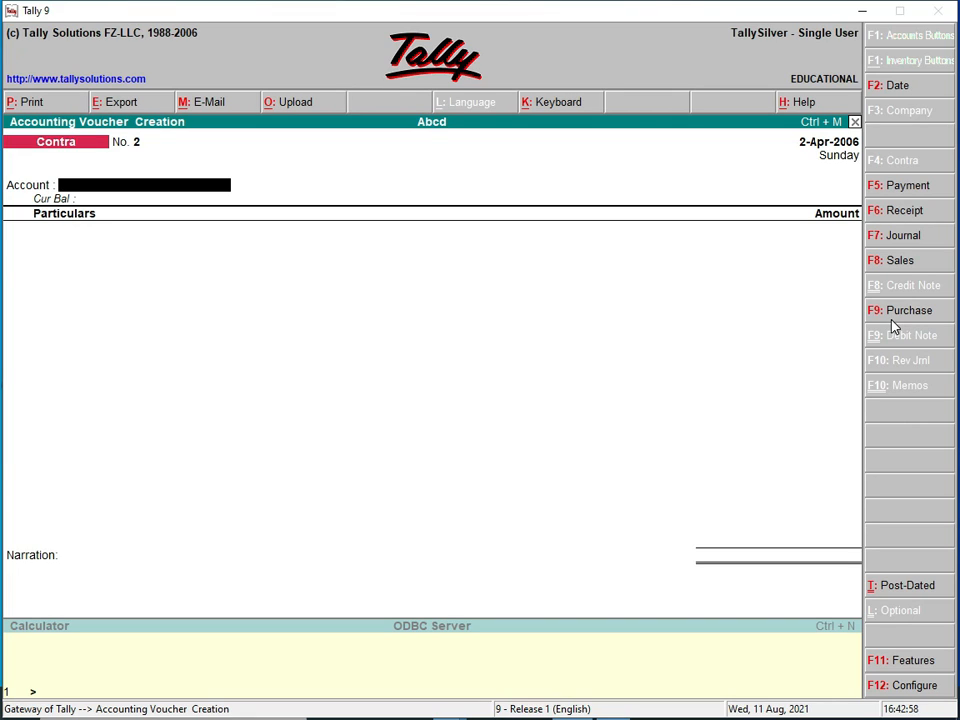
Record a contra voucher with Cash as the account and Bank of India as the particulars for 1,00,000
{"action": "key", "text": "alt+F2"}
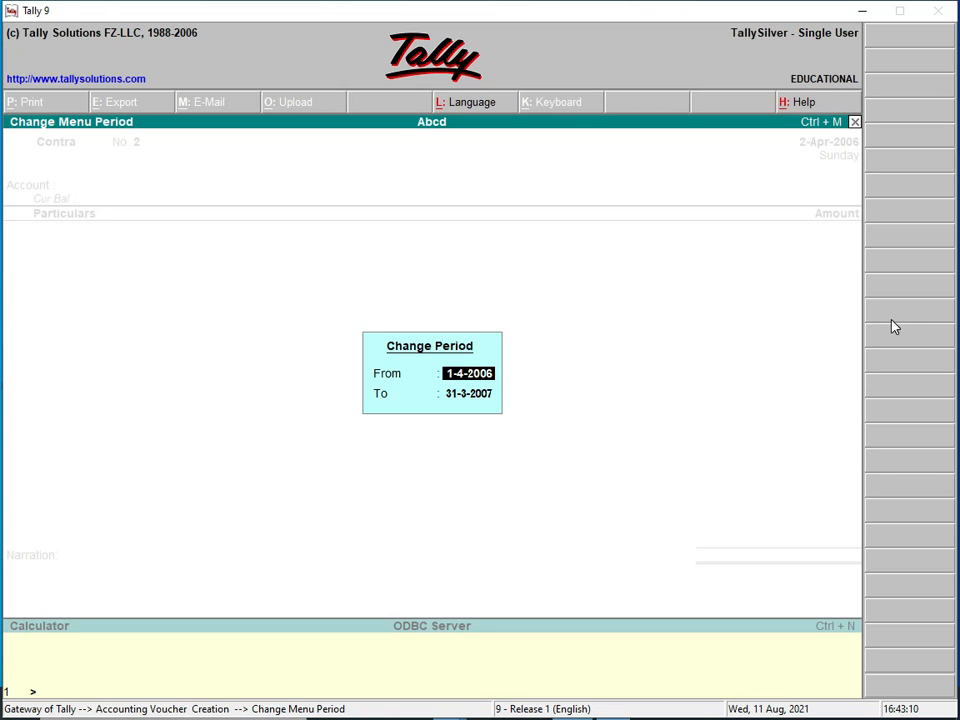
{"action": "key", "text": "Escape"}
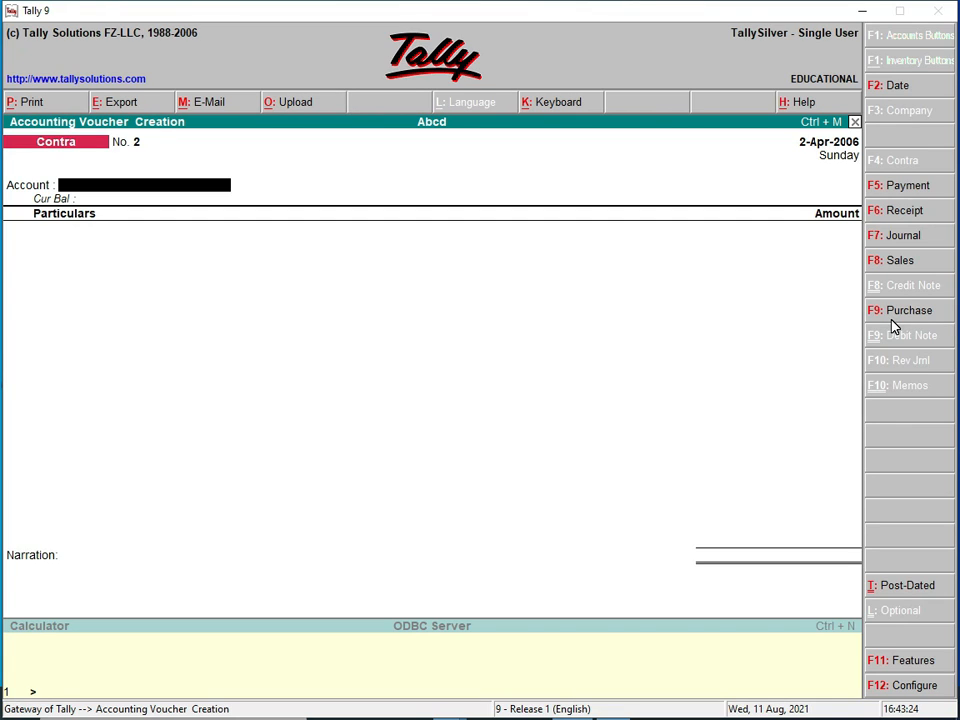
{"action": "type", "text": "C"}
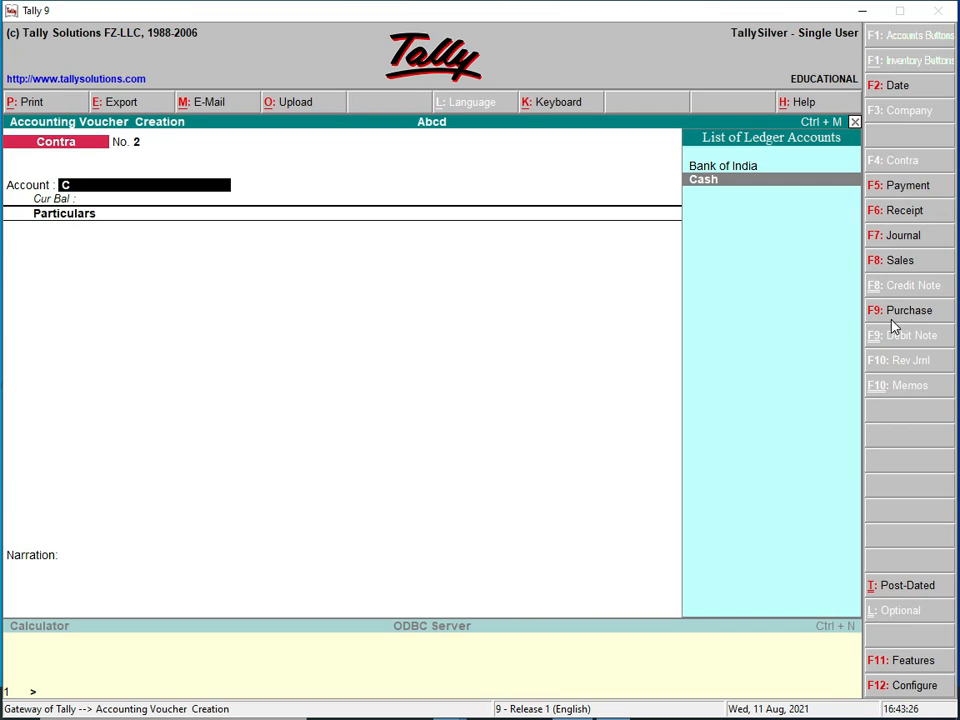
{"action": "key", "text": "Return"}
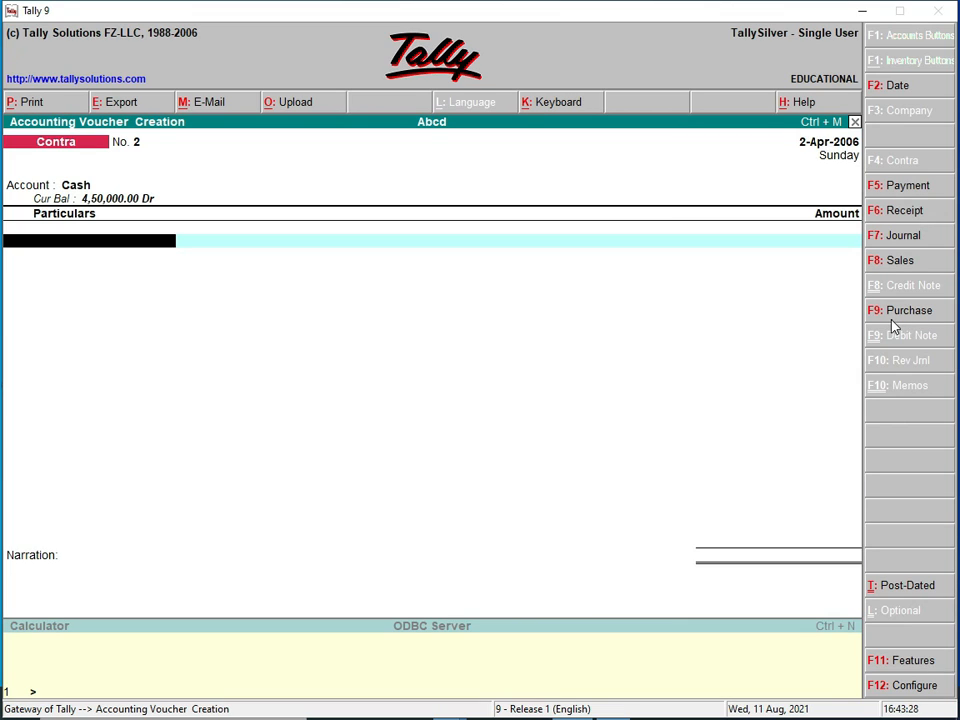
{"action": "type", "text": "b"}
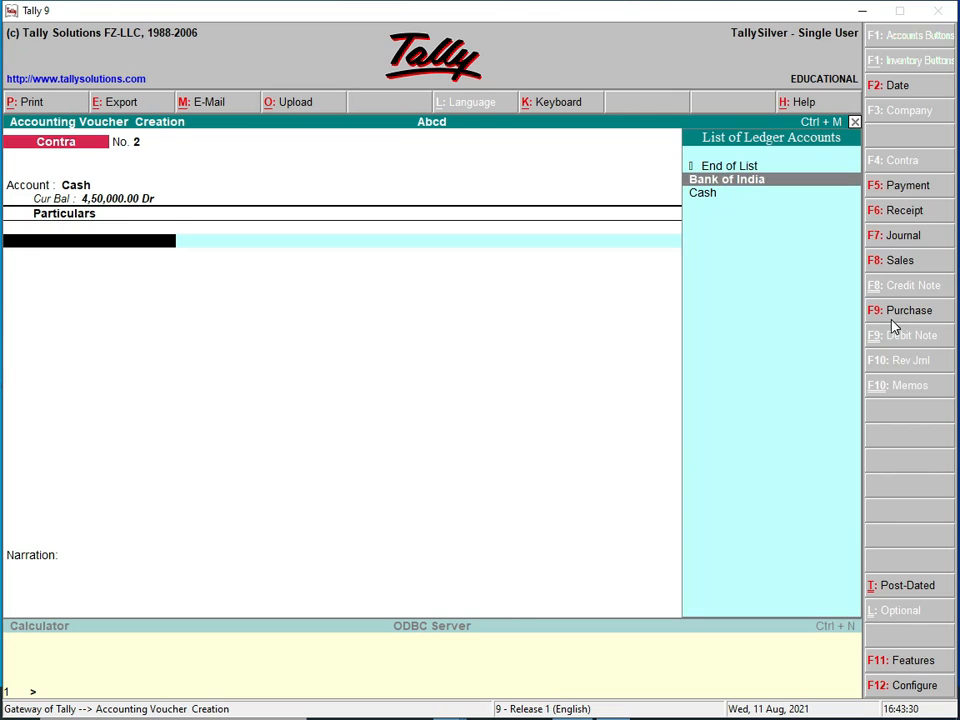
{"action": "key", "text": "Return"}
{"action": "type", "text": "100000"}
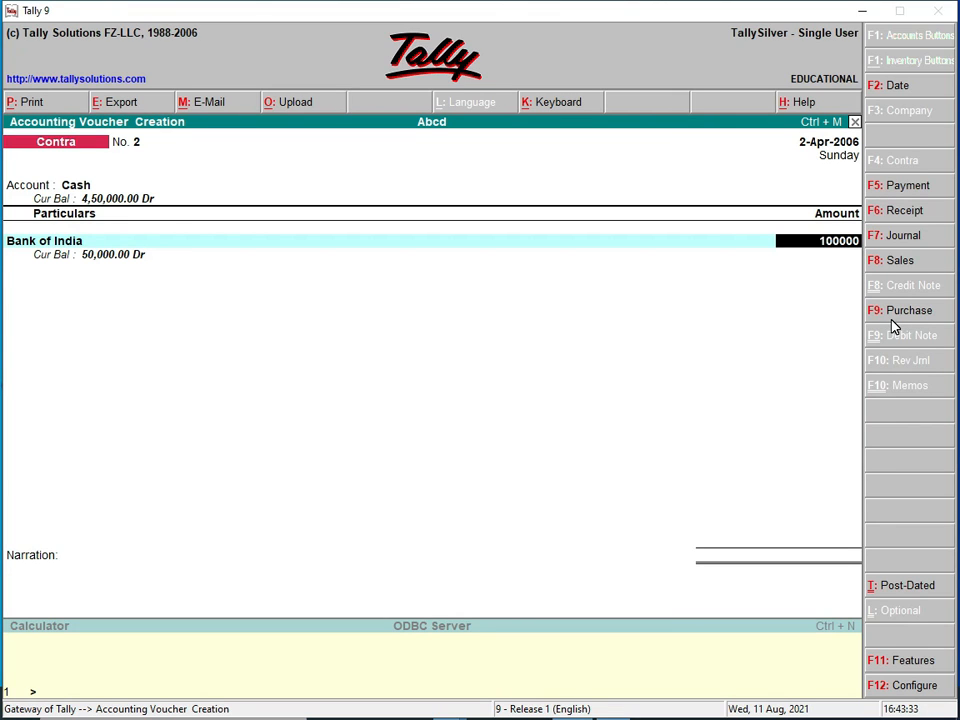
{"action": "key", "text": "Return"}
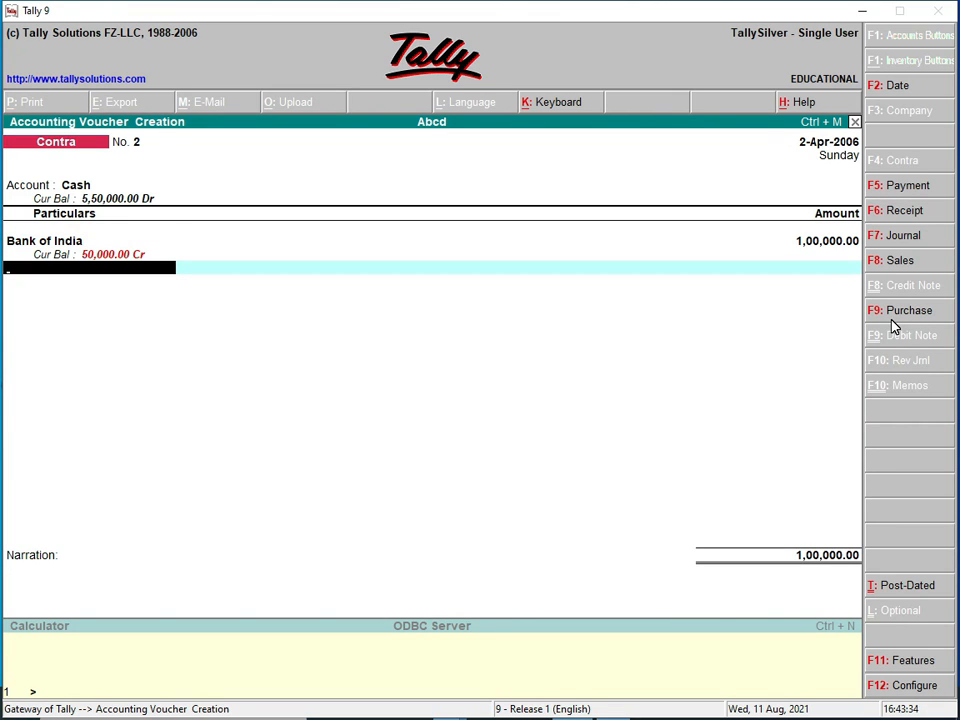
{"action": "key", "text": "Return"}
{"action": "key", "text": "Return"}
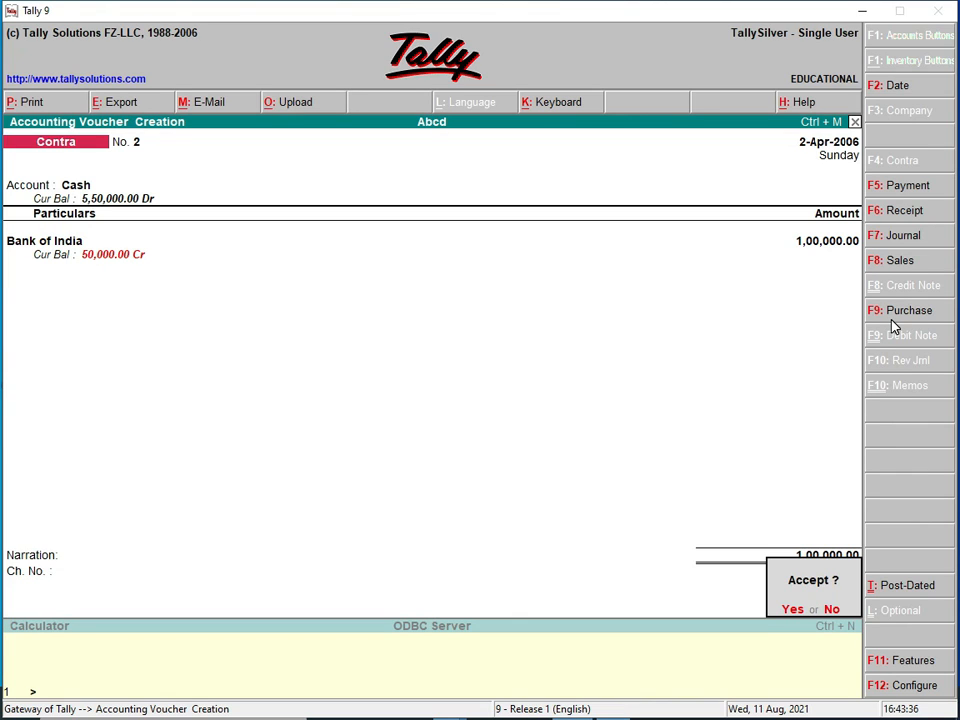
{"action": "key", "text": "Return"}
{"action": "key", "text": "Escape"}
{"action": "key", "text": "Return"}
Open the second contra voucher for alteration by drilling down from the Balance Sheet through Bank Accounts and Bank of India's April entries
{"action": "key", "text": "Down"}
{"action": "key", "text": "Down"}
{"action": "key", "text": "Down"}
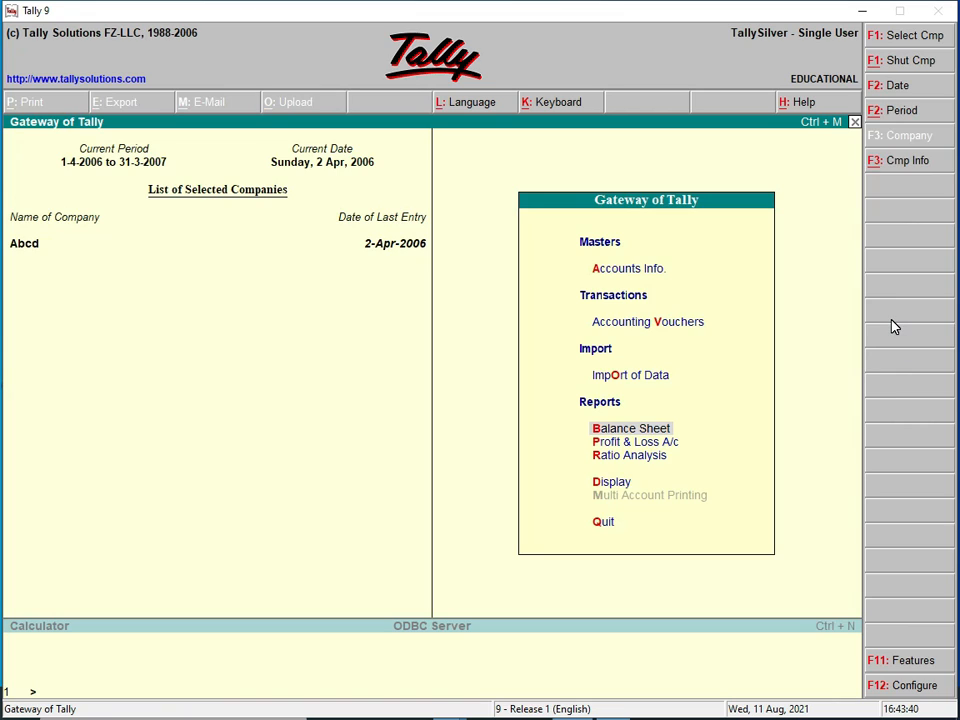
{"action": "key", "text": "Return"}
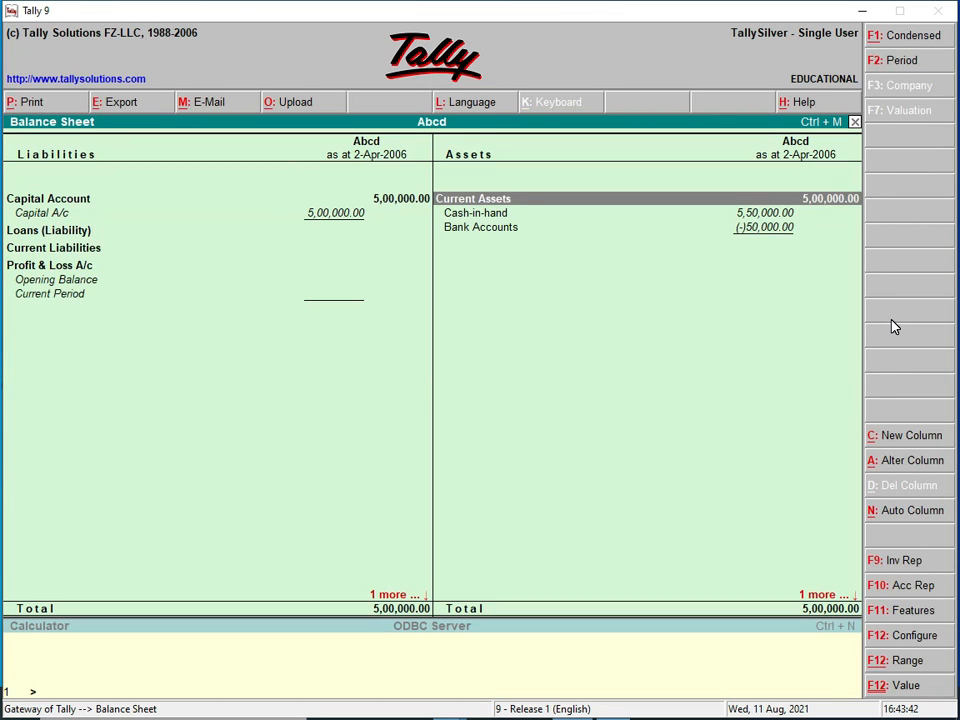
{"action": "key", "text": "Down"}
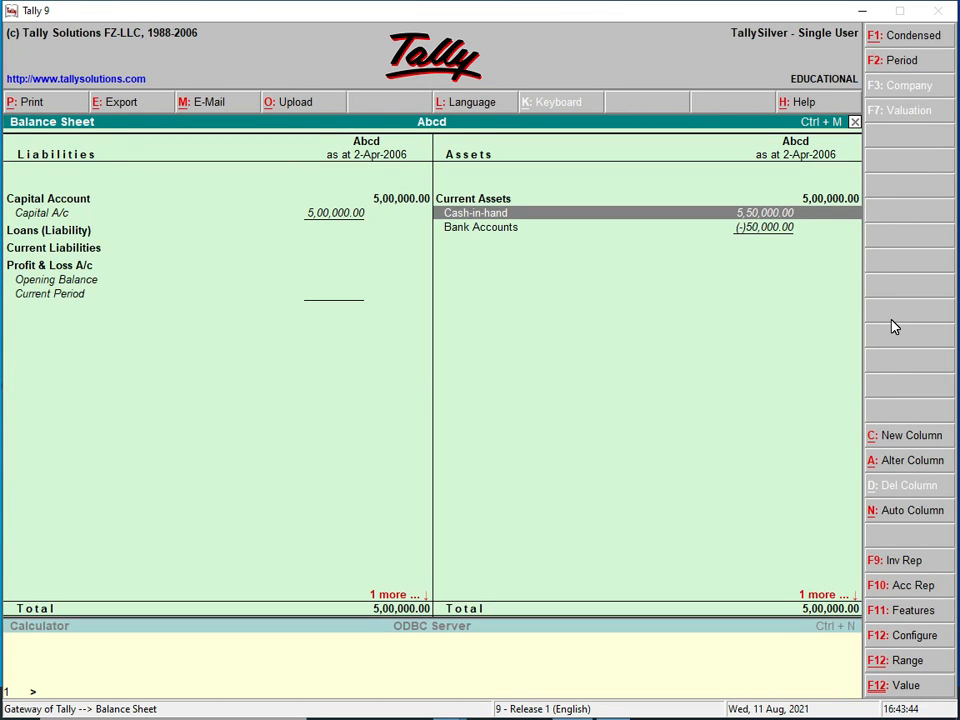
{"action": "key", "text": "Down"}
{"action": "key", "text": "Return"}
{"action": "key", "text": "Return"}
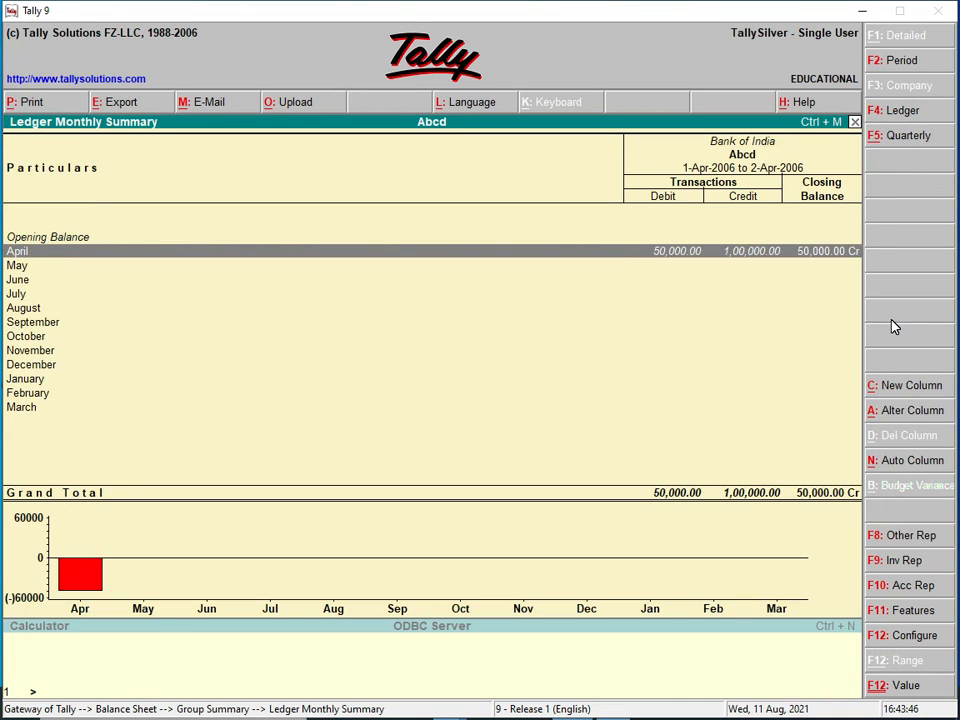
{"action": "key", "text": "Return"}
{"action": "key", "text": "Down"}
{"action": "key", "text": "Return"}
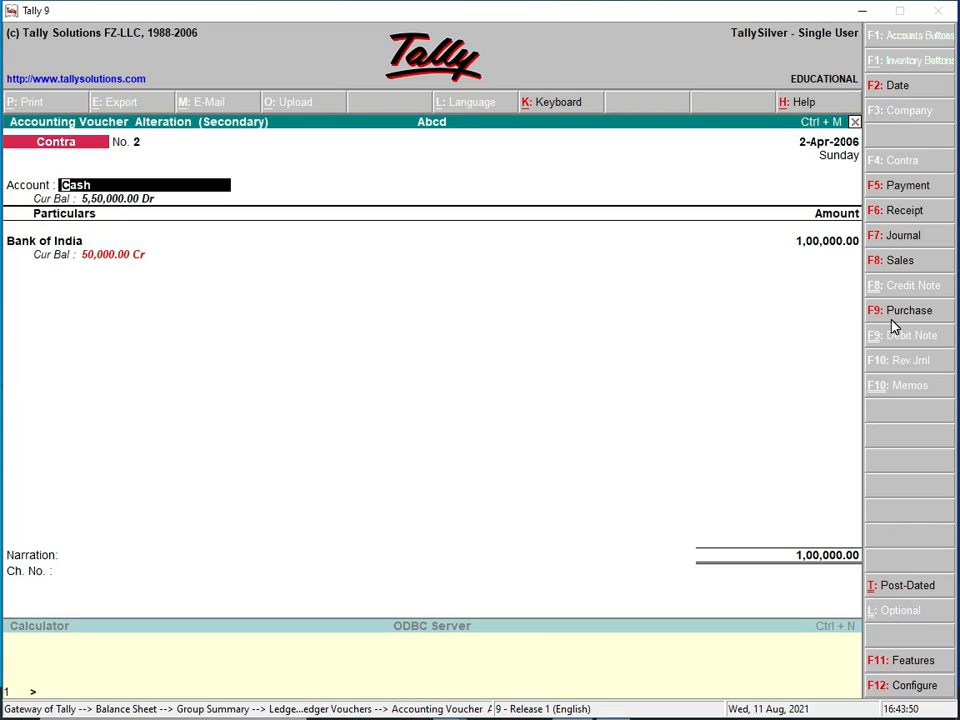
Swap the voucher's ledgers, with Bank of India as the account and Cash as the particulars, and accept the alteration
{"action": "type", "text": "B"}
{"action": "key", "text": "Return"}
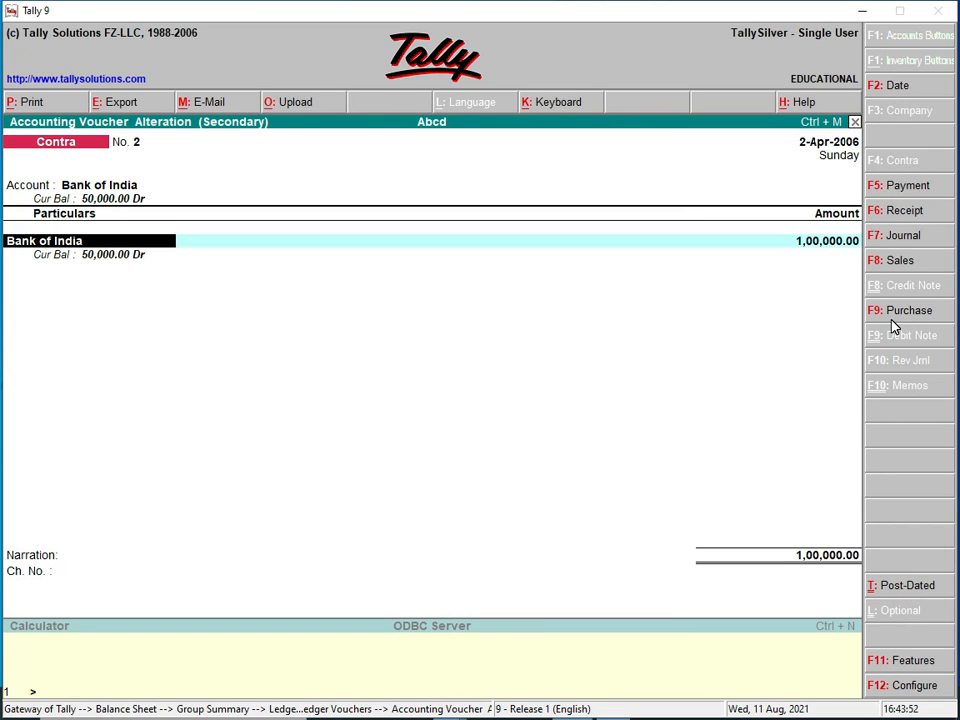
{"action": "type", "text": "C"}
{"action": "key", "text": "Return"}
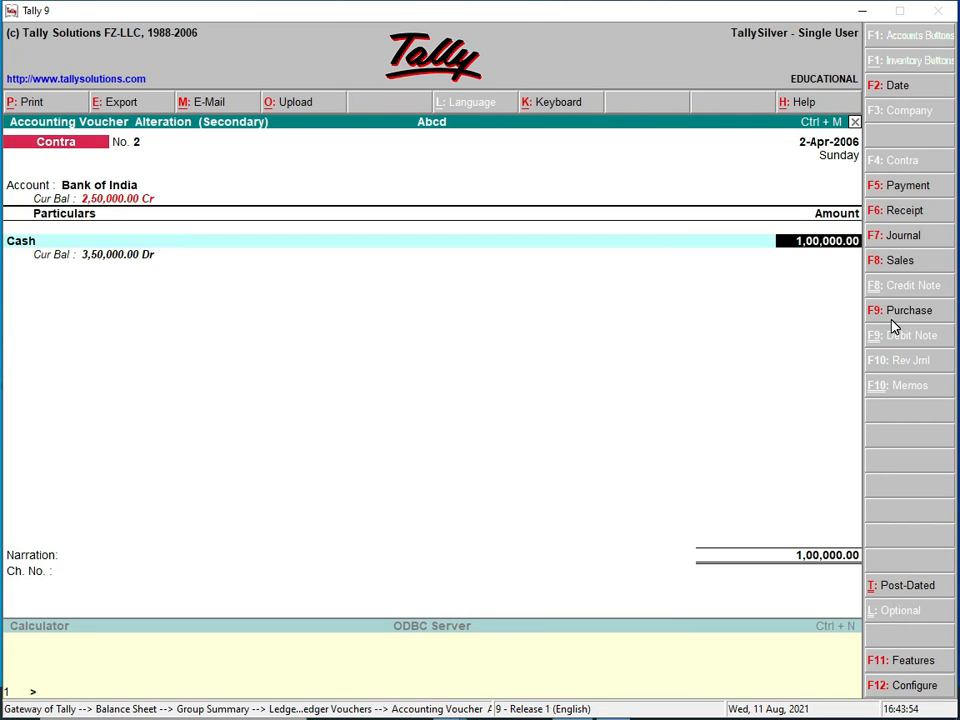
{"action": "key", "text": "Return"}
{"action": "key", "text": "Return"}
{"action": "key", "text": "Return"}
{"action": "key", "text": "Return"}
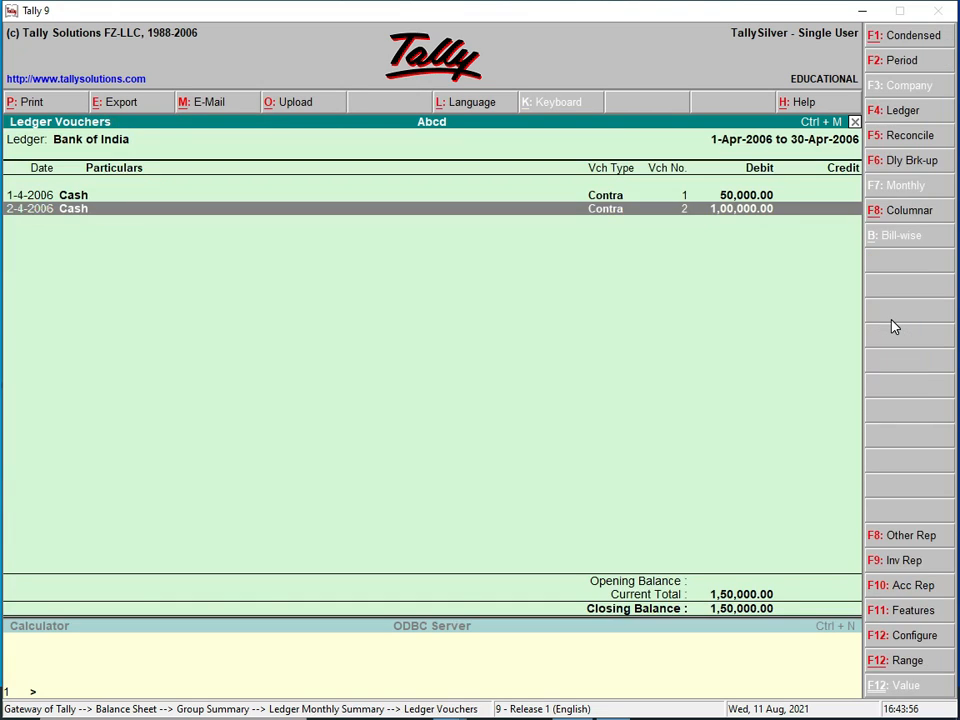
Examine the Cash-in-hand and Bank Accounts balances against the capital on the Balance Sheet
{"action": "key", "text": "Escape"}
{"action": "key", "text": "Escape"}
{"action": "key", "text": "Escape"}
{"action": "key", "text": "Down"}
{"action": "key", "text": "Down"}
{"action": "key", "text": "Up"}
{"action": "key", "text": "Up"}
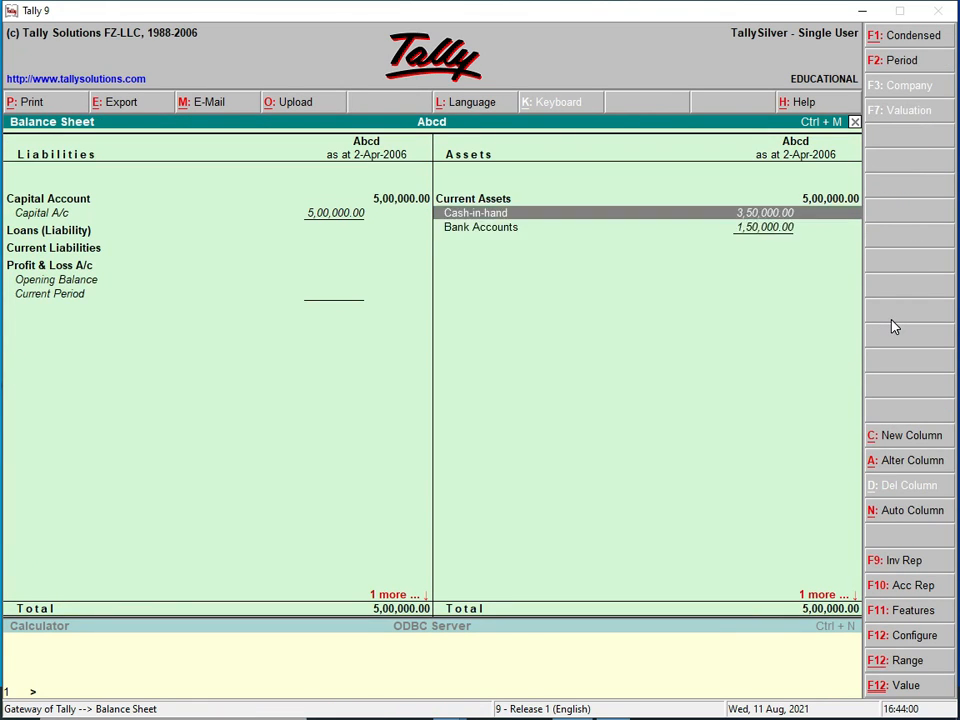
{"action": "key", "text": "Left"}
{"action": "key", "text": "Right"}
{"action": "key", "text": "Down"}
{"action": "key", "text": "Down"}
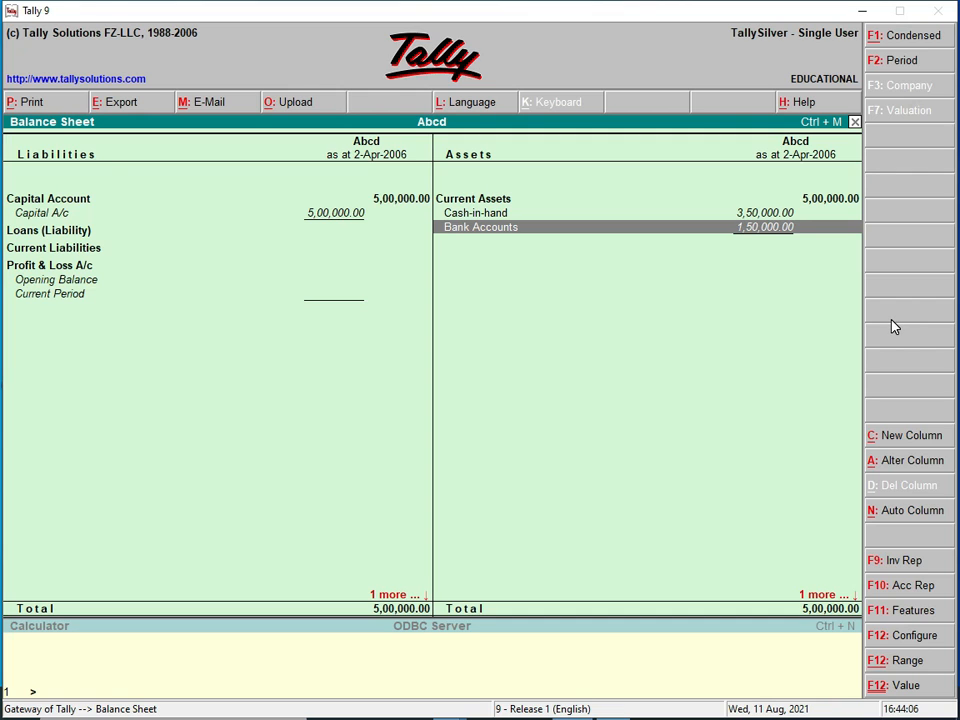
{"action": "key", "text": "Escape"}
{"action": "key", "text": "Escape"}
{"action": "key", "text": "Escape"}
Create a ledger named Bank of Baroda under Bank Accounts from the account field of a new contra voucher
{"action": "key", "text": "Down"}
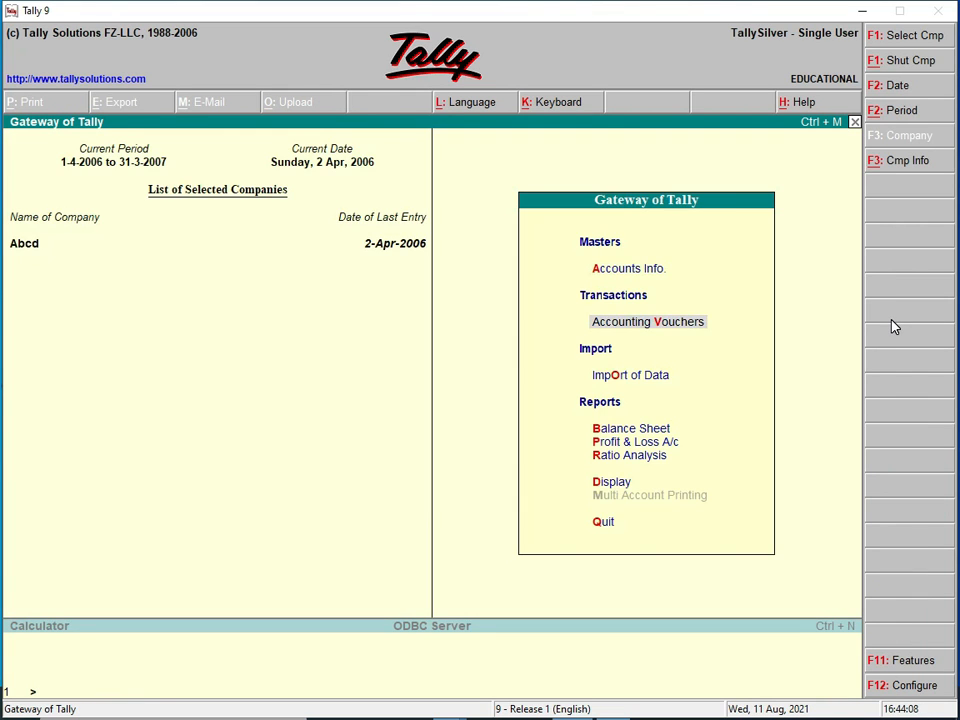
{"action": "key", "text": "Return"}
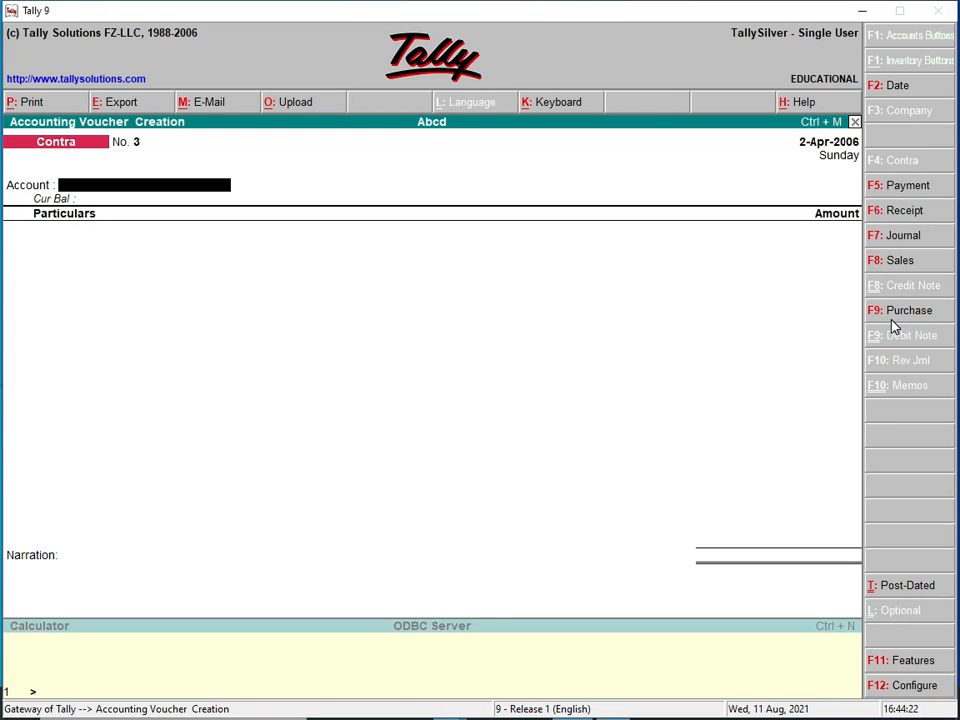
{"action": "key", "text": "alt+c"}
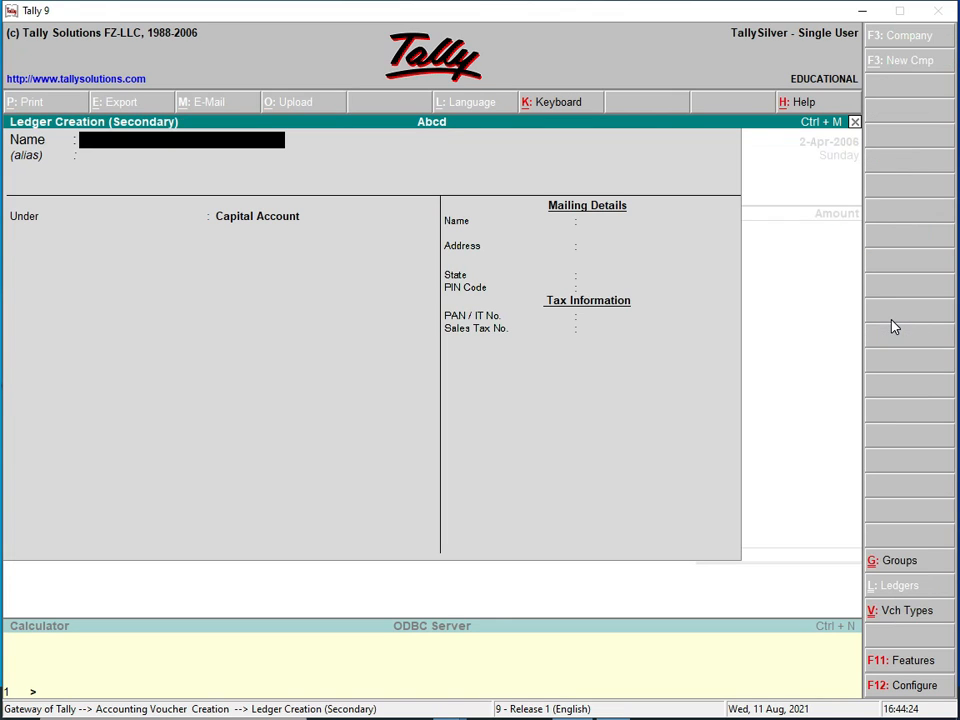
{"action": "type", "text": "Bank of Baroda"}
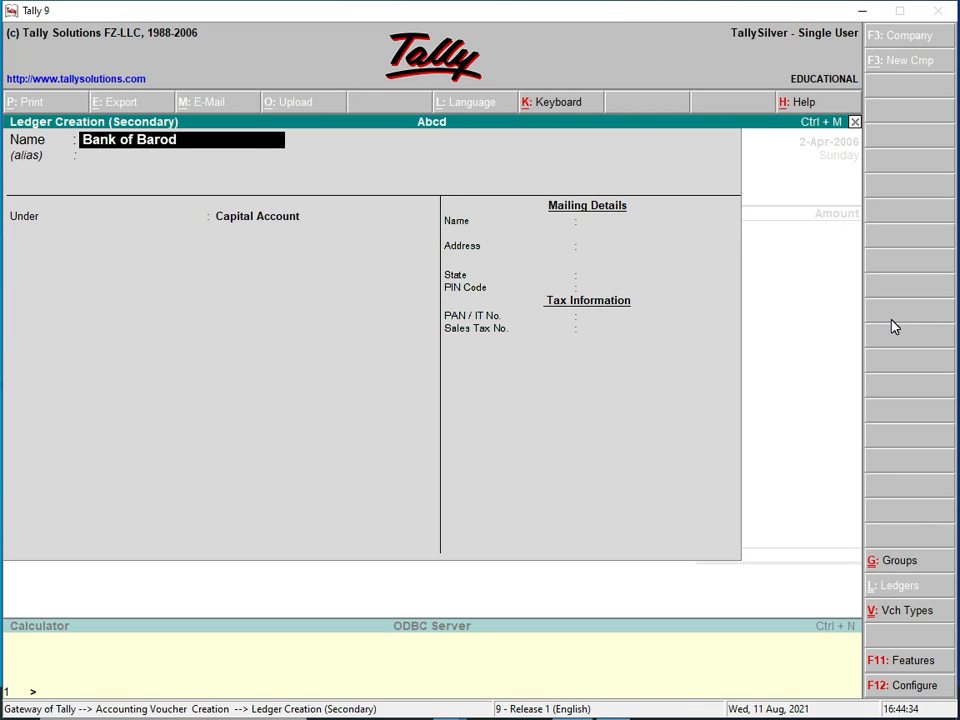
{"action": "key", "text": "Return"}
{"action": "key", "text": "Return"}
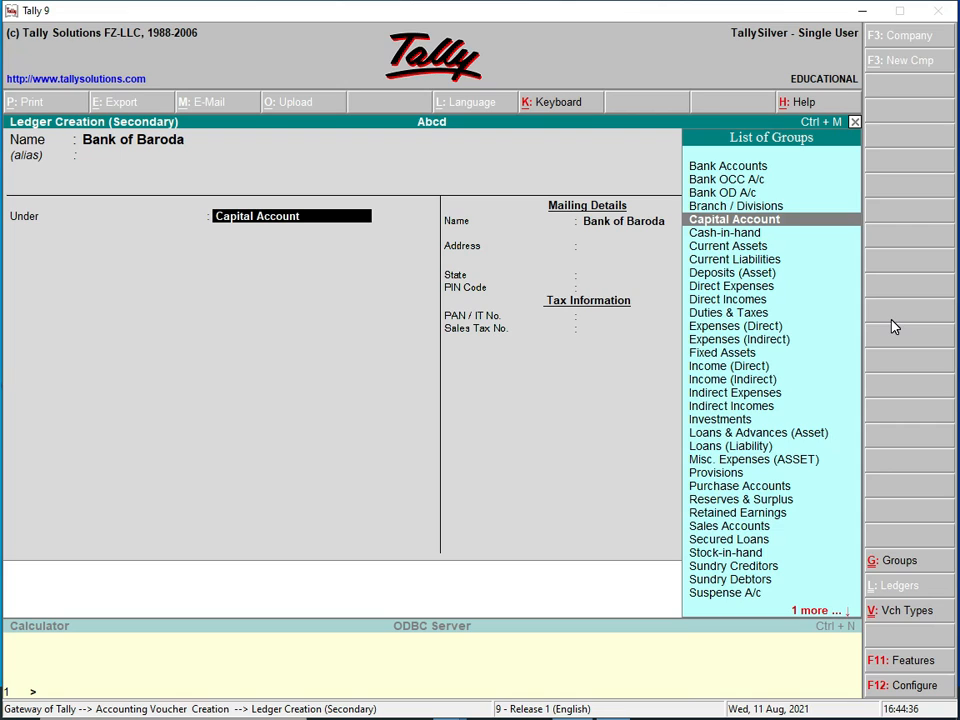
{"action": "key", "text": "Up"}
{"action": "key", "text": "Up"}
{"action": "key", "text": "Up"}
{"action": "key", "text": "Up"}
{"action": "key", "text": "Return"}
{"action": "key", "text": "Return"}
{"action": "key", "text": "Return"}
{"action": "key", "text": "Return"}
{"action": "key", "text": "Return"}
{"action": "key", "text": "Return"}
{"action": "key", "text": "Return"}
{"action": "key", "text": "Return"}
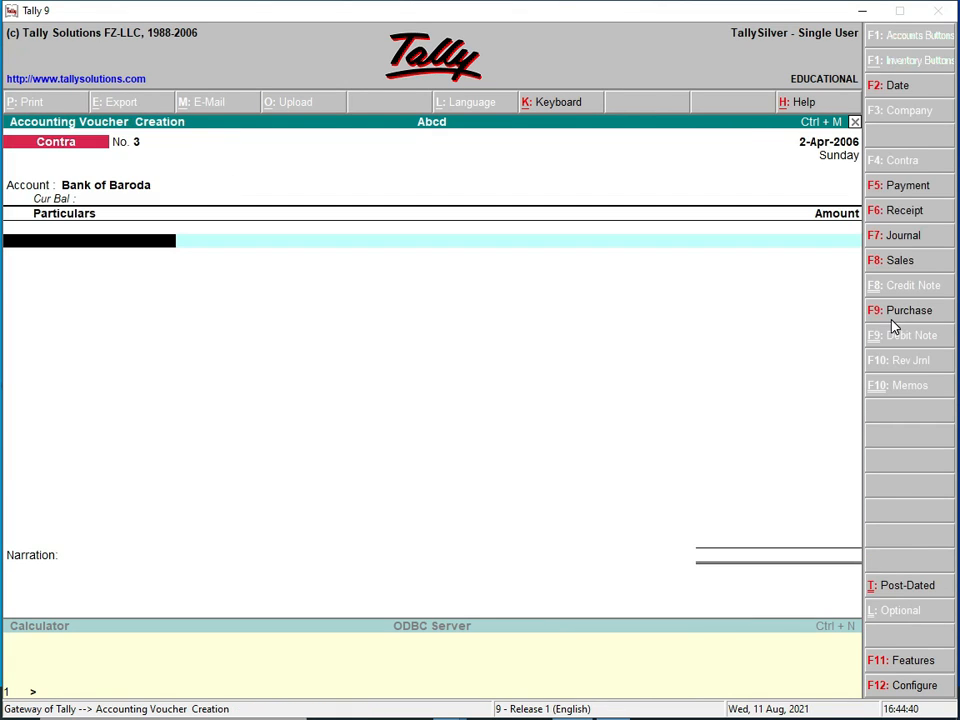
Enter Cash for 50,000 as the particulars of the Bank of Baroda contra voucher and accept it
{"action": "type", "text": "C"}
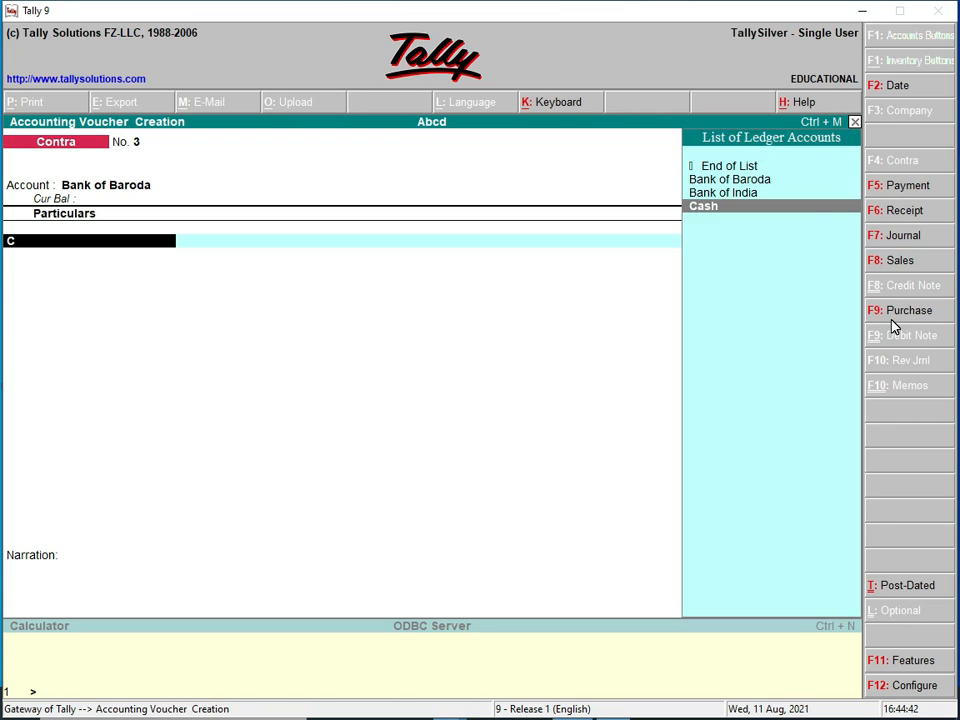
{"action": "key", "text": "Return"}
{"action": "type", "text": "50000"}
{"action": "key", "text": "Return"}
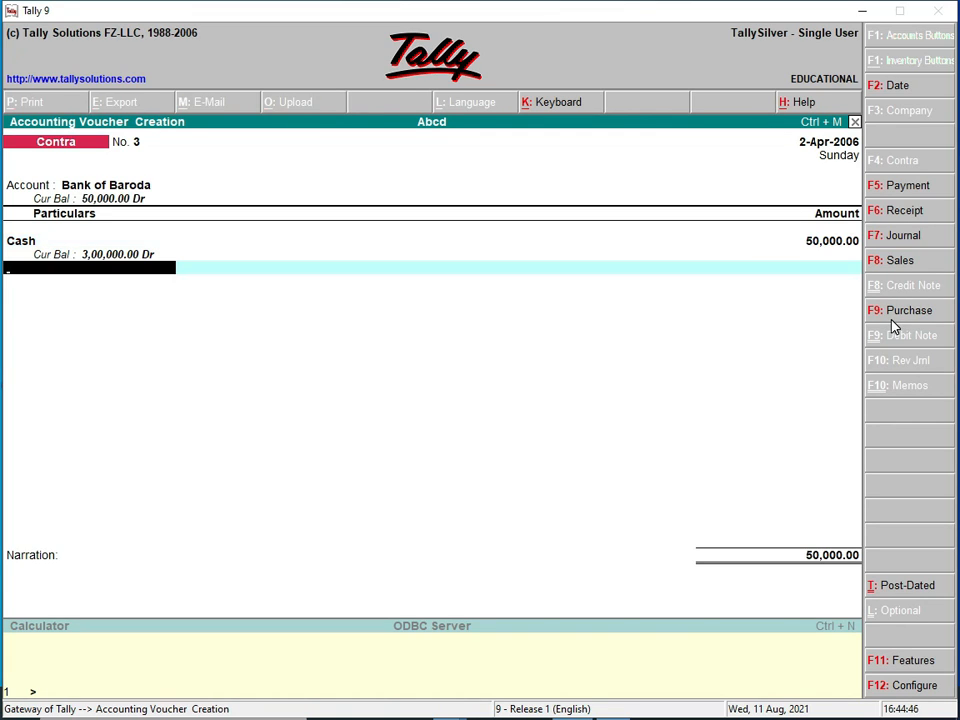
{"action": "key", "text": "Return"}
{"action": "key", "text": "Return"}
{"action": "key", "text": "Return"}
{"action": "key", "text": "Escape"}
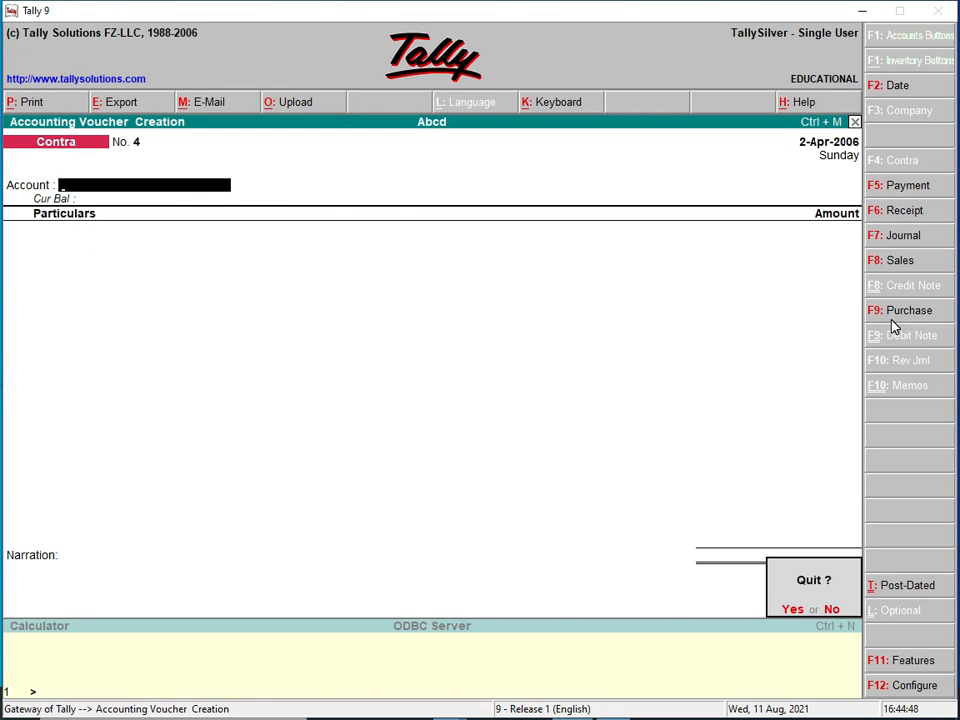
{"action": "key", "text": "Return"}
Examine Cash-in-hand and Bank Accounts in the detailed Balance Sheet after the Bank of Baroda deposit
{"action": "key", "text": "Down"}
{"action": "key", "text": "Down"}
{"action": "key", "text": "Down"}
{"action": "key", "text": "Return"}
{"action": "key", "text": "Return"}
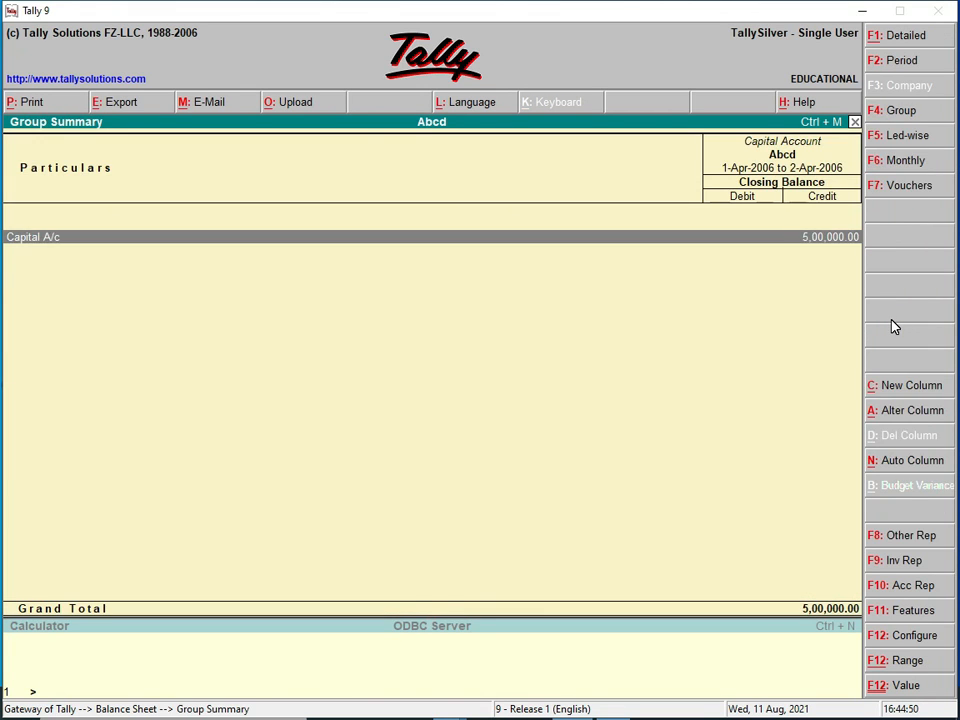
{"action": "key", "text": "Escape"}
{"action": "key", "text": "alt+F1"}
{"action": "key", "text": "Right"}
{"action": "key", "text": "Down"}
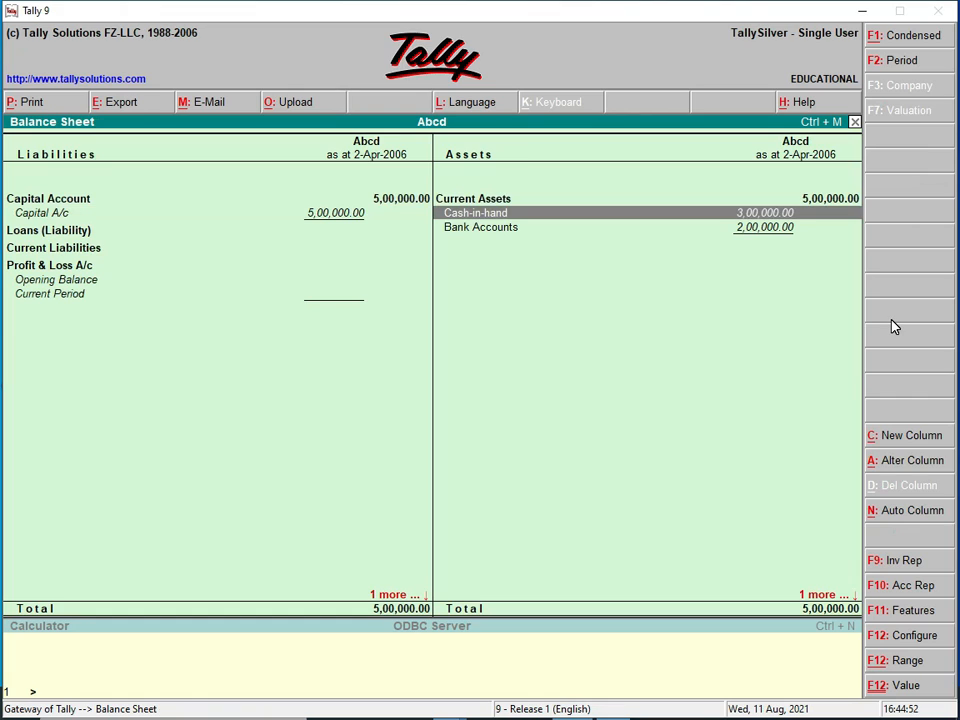
{"action": "key", "text": "Left"}
{"action": "key", "text": "Right"}
{"action": "key", "text": "Down"}
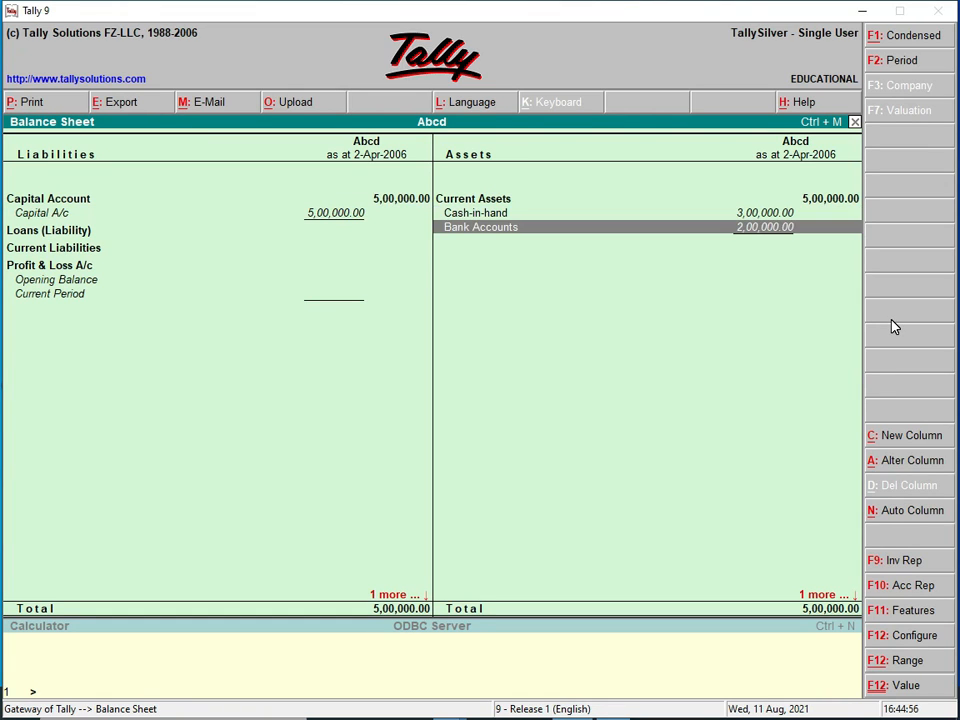
Check the closing balances of Bank of Baroda and Bank of India in the Bank Accounts group summary
{"action": "key", "text": "Return"}
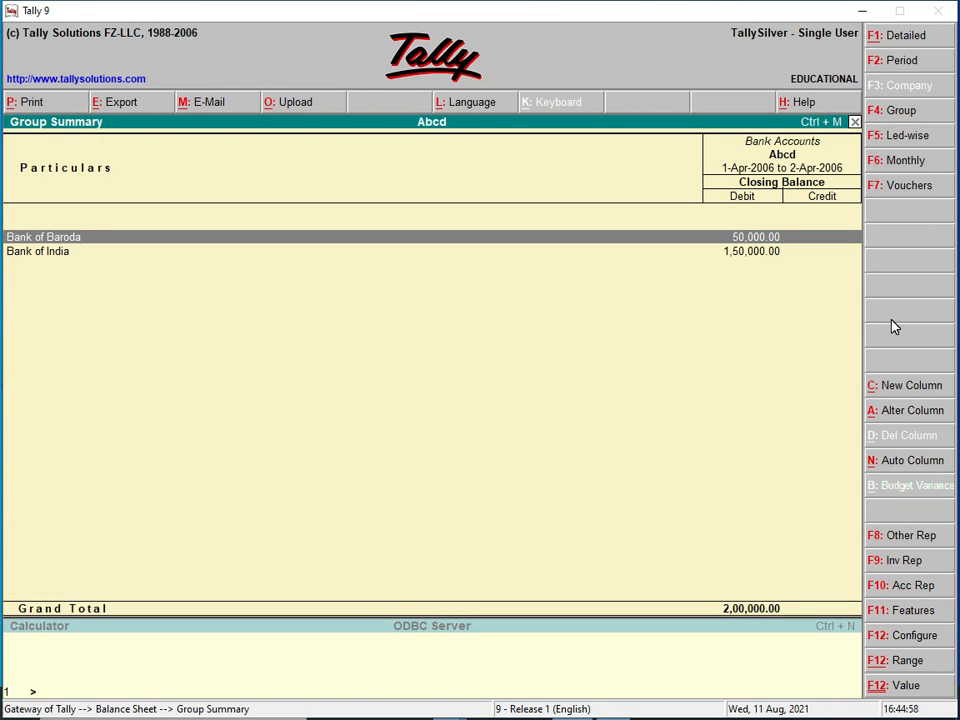
{"action": "key", "text": "Down"}
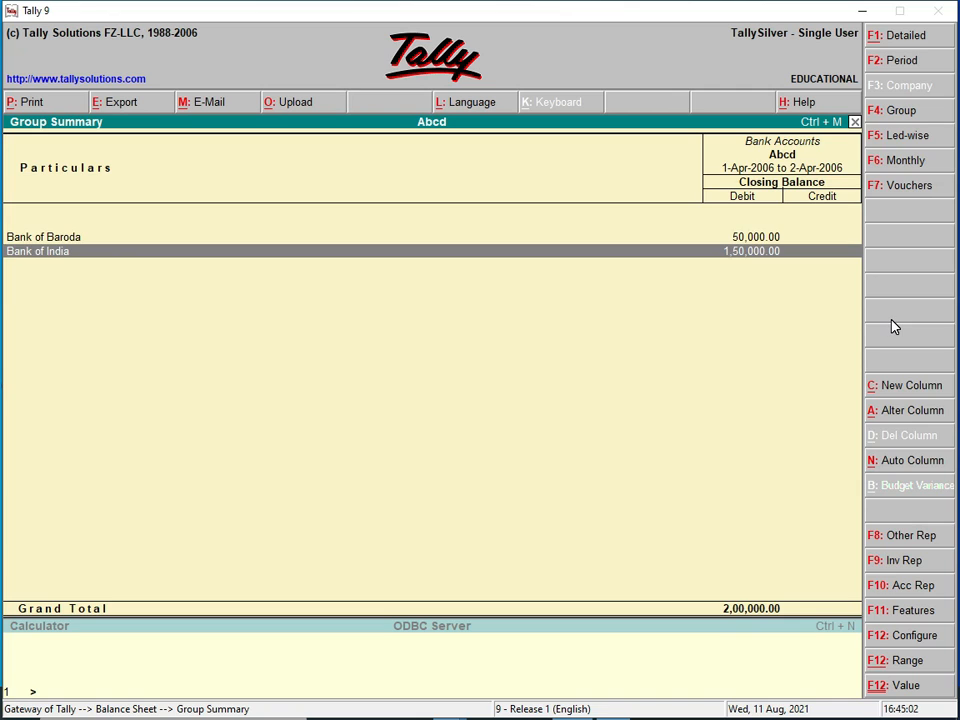
{"action": "key", "text": "Escape"}
{"action": "key", "text": "Escape"}
Start a new contra voucher and set Bank of Baroda as its account
{"action": "key", "text": "Up"}
{"action": "key", "text": "Up"}
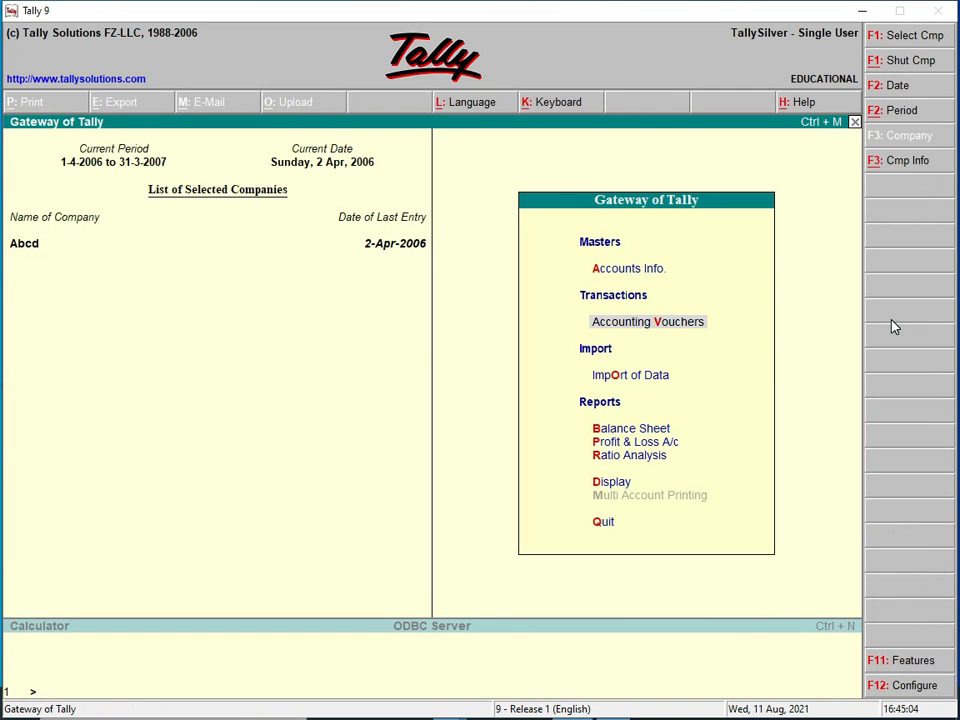
{"action": "key", "text": "Return"}
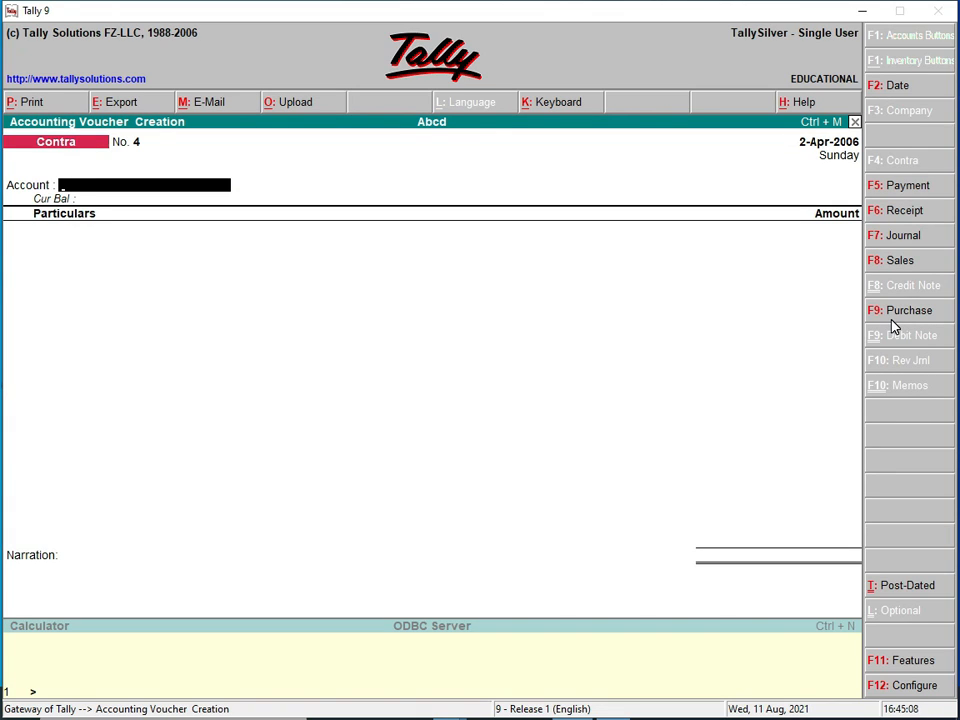
{"action": "key", "text": "Return"}
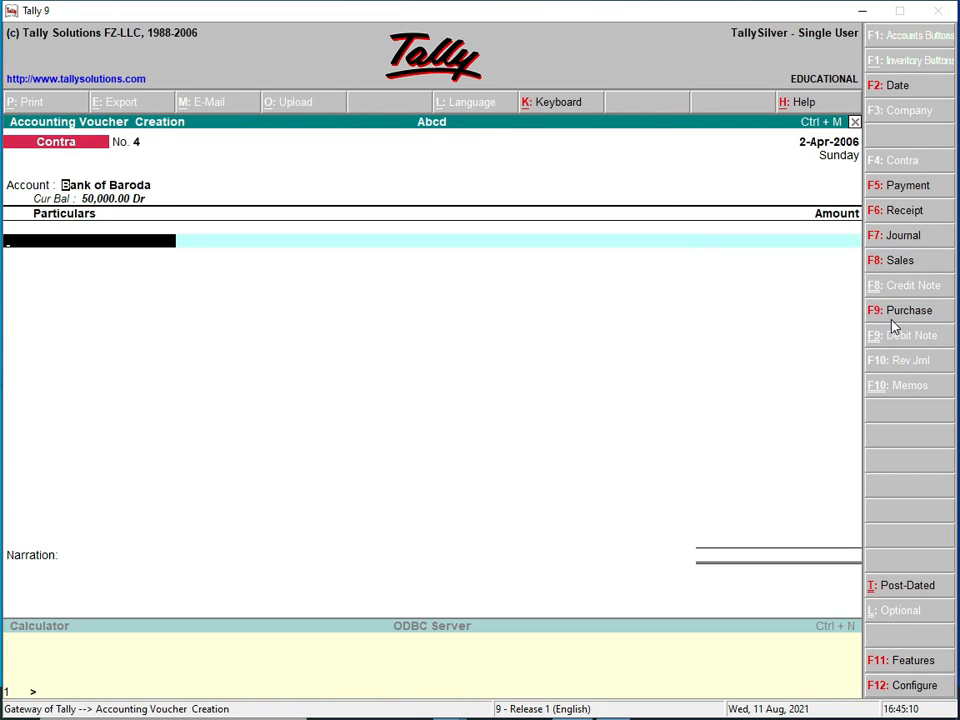
{"action": "key", "text": "BackSpace"}
{"action": "key", "text": "Down"}
{"action": "key", "text": "Up"}
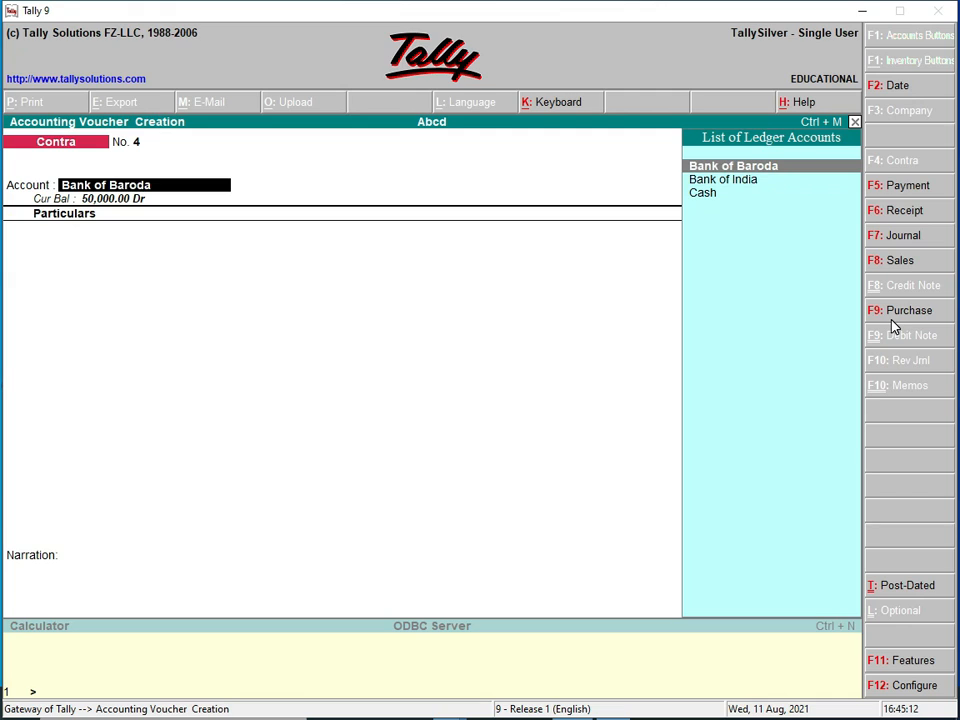
{"action": "key", "text": "Return"}
Enter Bank of India for 75,000 as the particulars of the Bank of Baroda contra voucher and accept it
{"action": "key", "text": "Down"}
{"action": "key", "text": "Down"}
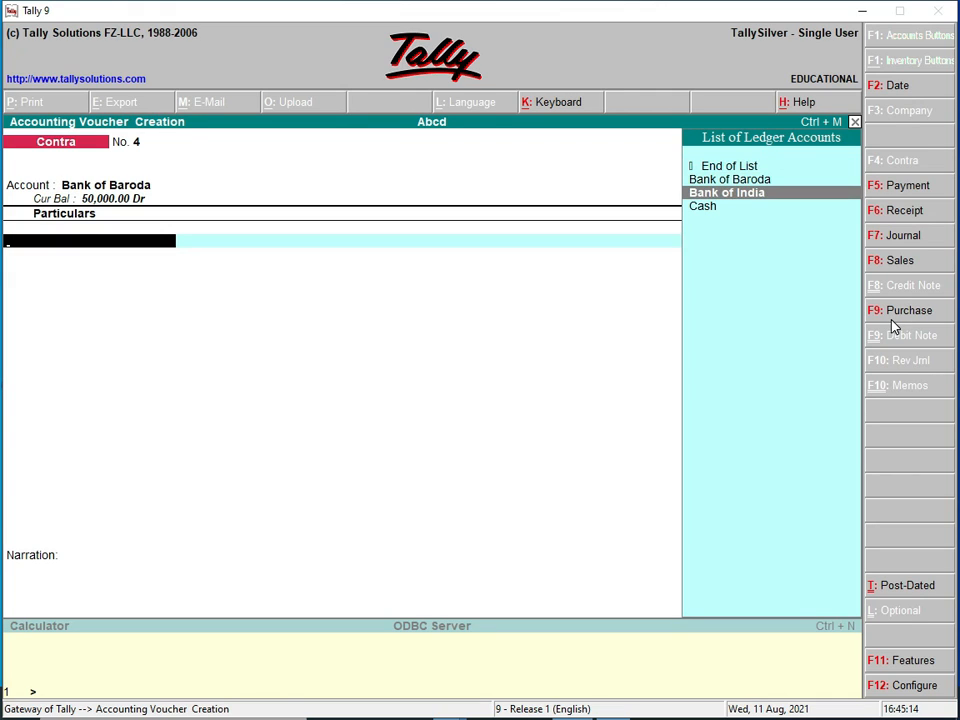
{"action": "key", "text": "Return"}
{"action": "type", "text": "750000.00"}
{"action": "key", "text": "Return"}
{"action": "key", "text": "Return"}
{"action": "key", "text": "Return"}
{"action": "key", "text": "Return"}
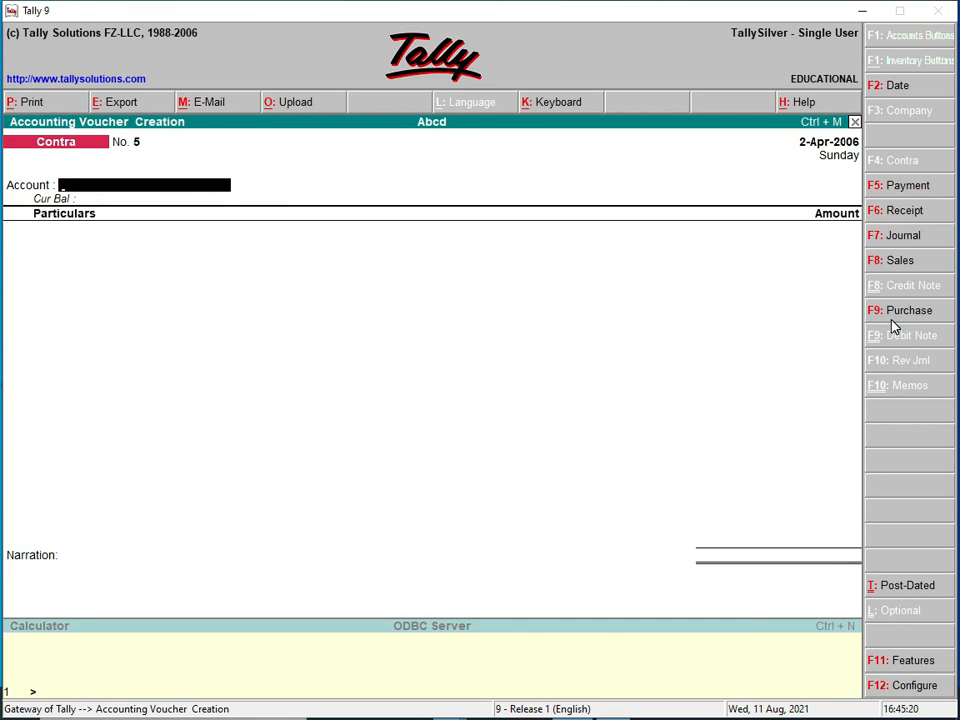
Open the Bank Accounts group summary from the detailed Balance Sheet
{"action": "key", "text": "Escape"}
{"action": "key", "text": "Down"}
{"action": "key", "text": "Down"}
{"action": "key", "text": "Down"}
{"action": "key", "text": "Return"}
{"action": "key", "text": "F1"}
{"action": "key", "text": "Right"}
{"action": "key", "text": "Down"}
{"action": "key", "text": "Down"}
{"action": "key", "text": "Return"}
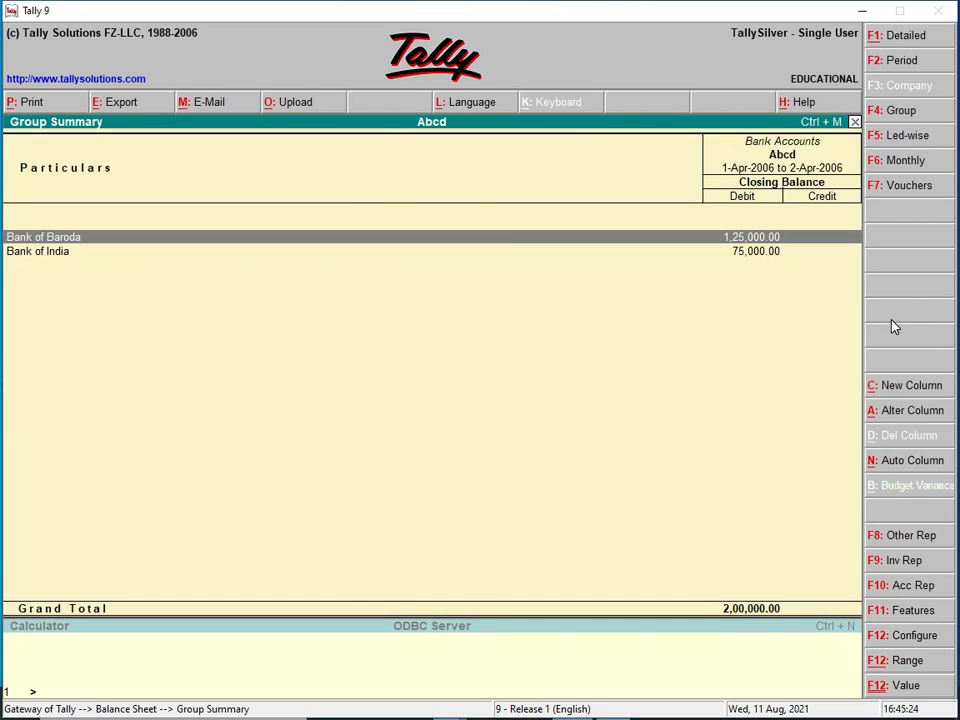
Compare the closing balances of Bank of Baroda and Bank of India after the transfer, and return to the Gateway of Tally
{"action": "key", "text": "Down"}
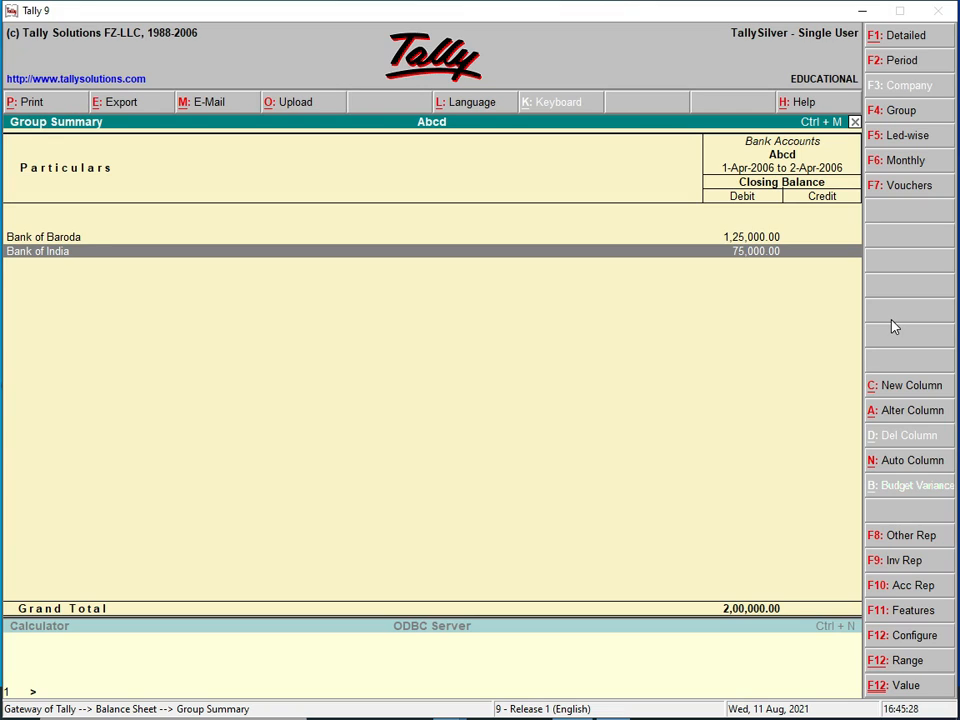
{"action": "key", "text": "Up"}
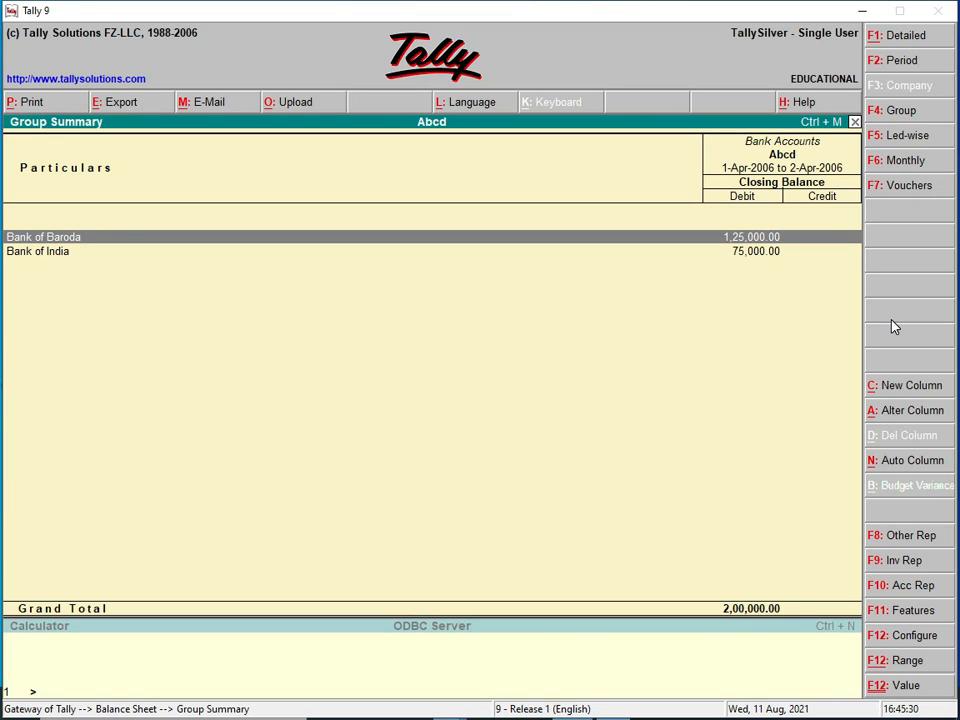
{"action": "key", "text": "Down"}
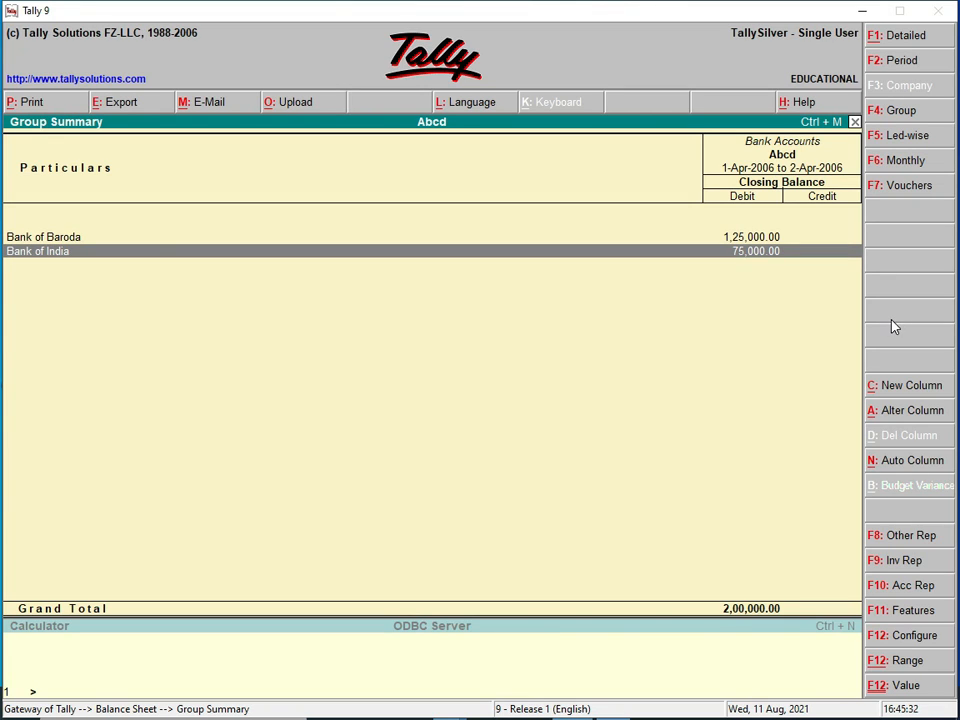
{"action": "key", "text": "Escape"}
{"action": "key", "text": "Escape"}
{"action": "key", "text": "Escape"}
{"action": "key", "text": "Escape"}
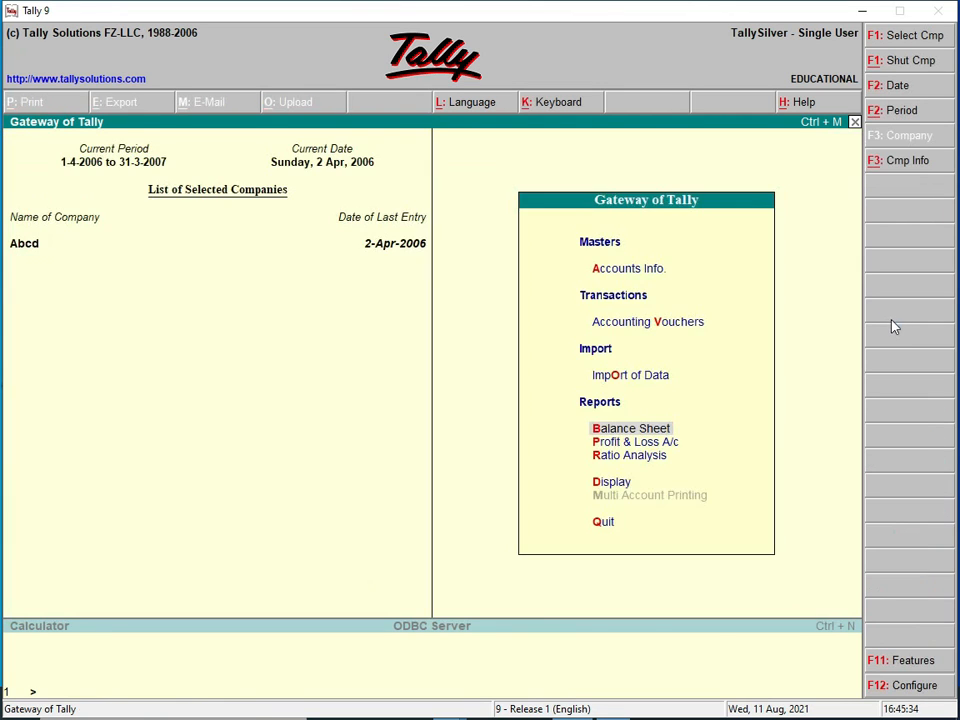
Start a payment voucher and set Cash as its account
{"action": "key", "text": "Up"}
{"action": "key", "text": "Up"}
{"action": "key", "text": "Up"}
{"action": "key", "text": "Down"}
{"action": "key", "text": "Return"}
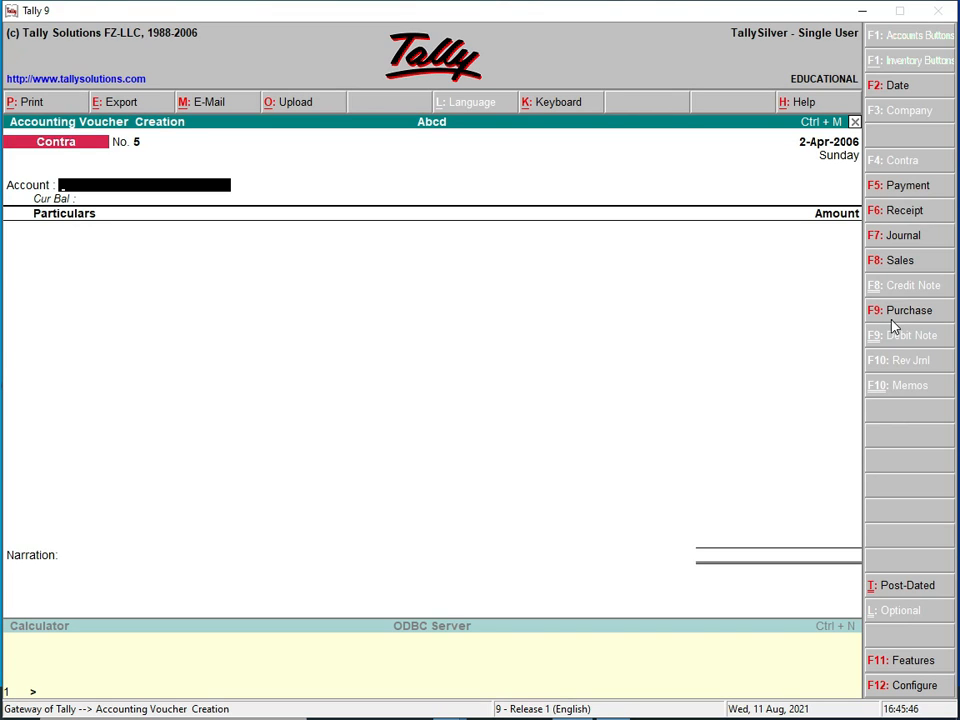
{"action": "key", "text": "F5"}
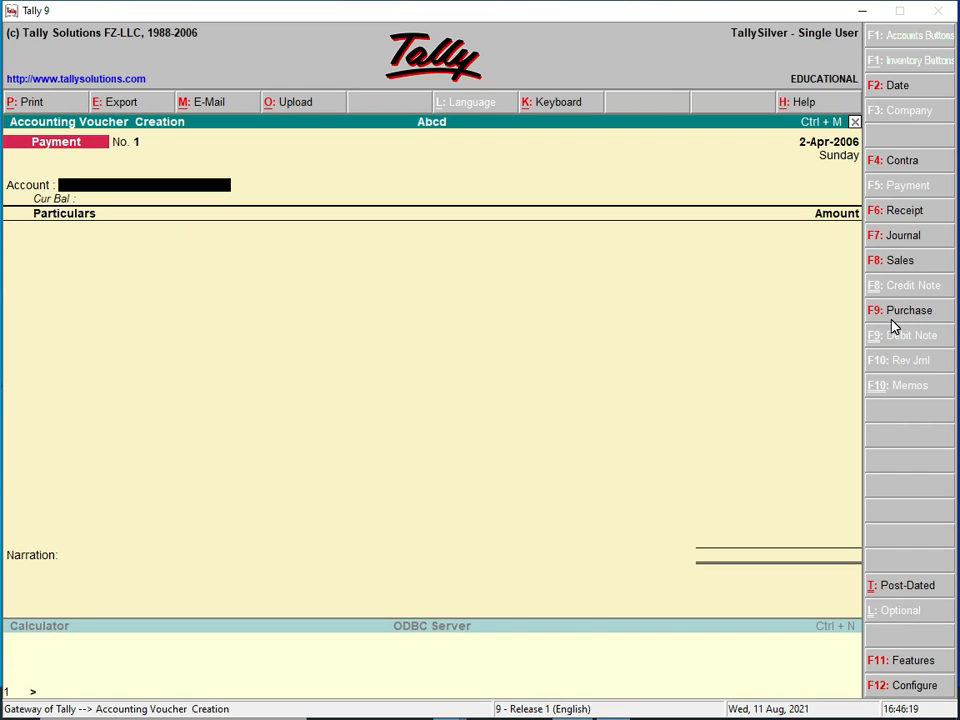
{"action": "type", "text": "C"}
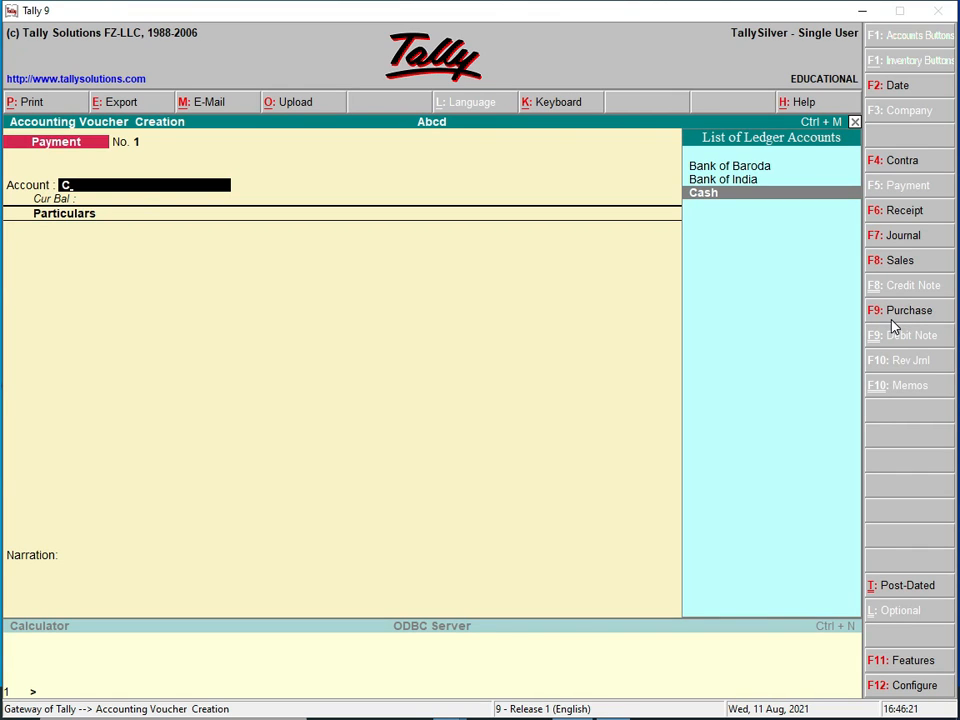
{"action": "key", "text": "Return"}
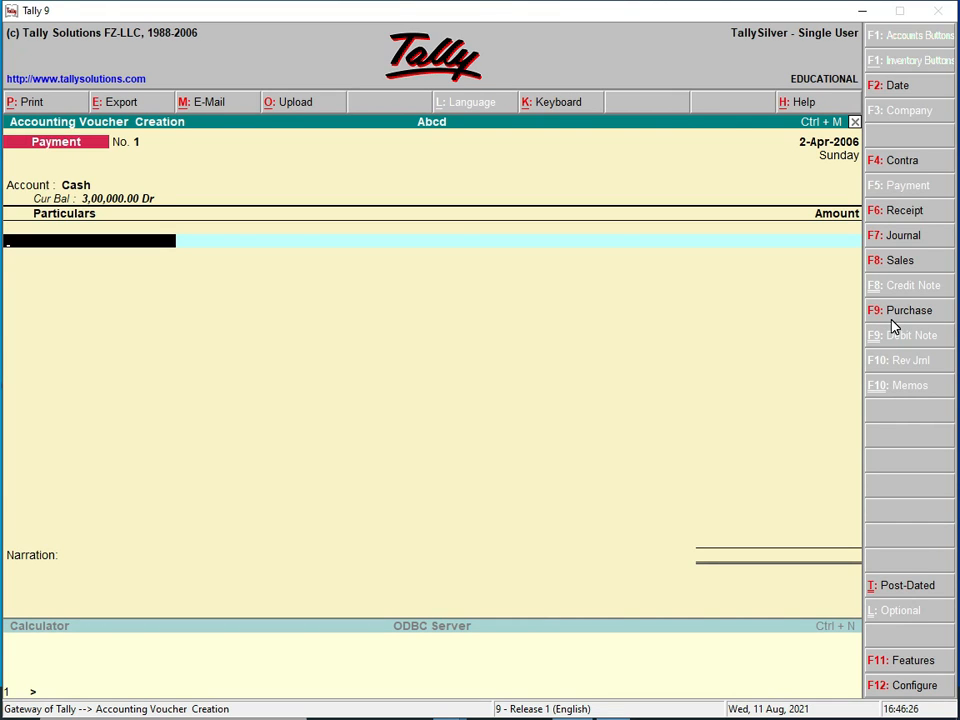
Create a ledger named Solan A/c under Indirect Expenses from the particulars of the payment voucher
{"action": "key", "text": "alt+c"}
{"action": "type", "text": "Solan a/"}
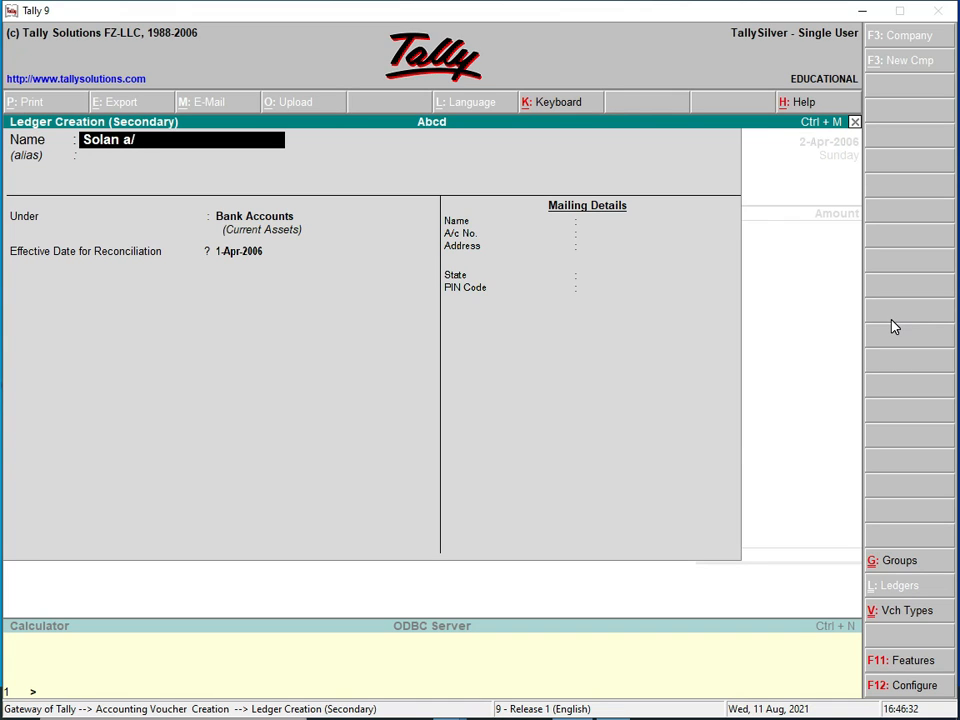
{"action": "type", "text": "c"}
{"action": "key", "text": "Return"}
{"action": "key", "text": "Return"}
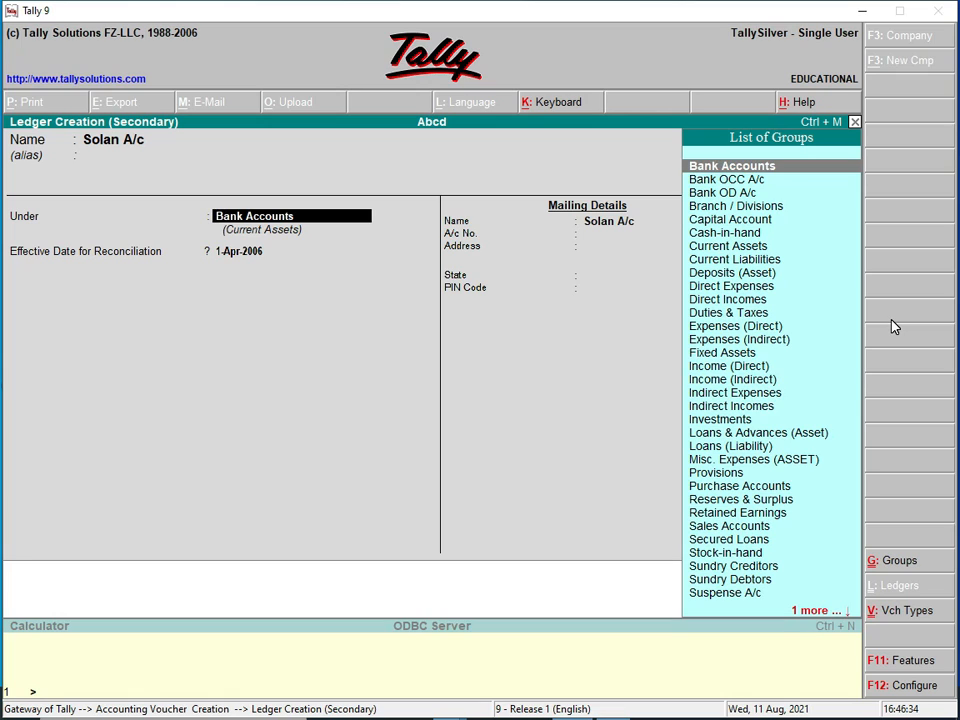
{"action": "type", "text": "I"}
{"action": "key", "text": "Down"}
{"action": "key", "text": "Down"}
{"action": "key", "text": "Return"}
{"action": "key", "text": "Return"}
{"action": "key", "text": "Return"}
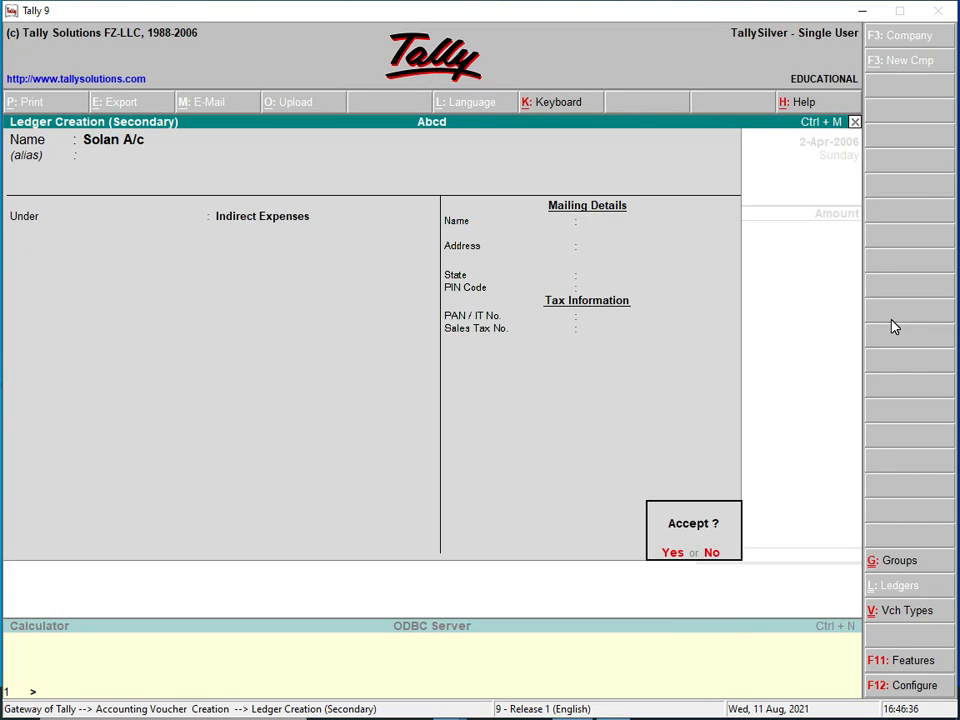
{"action": "key", "text": "Return"}
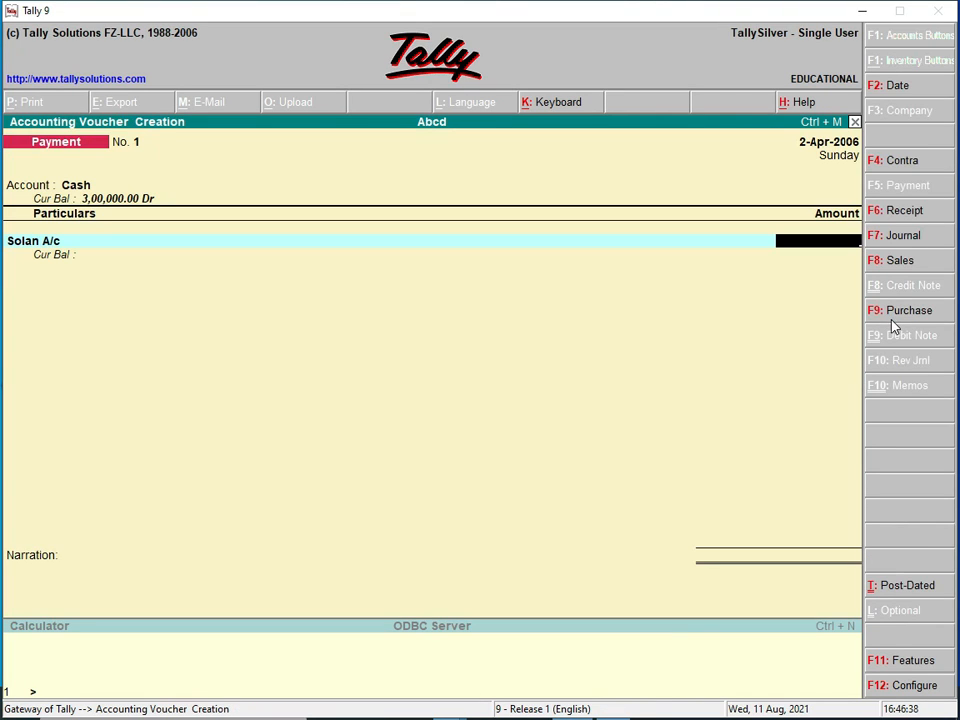
Set the Solan A/c payment amount to 5,000 and accept the voucher without a narration
{"action": "type", "text": "5000"}
{"action": "key", "text": "Return"}
{"action": "key", "text": "Return"}
{"action": "key", "text": "Return"}
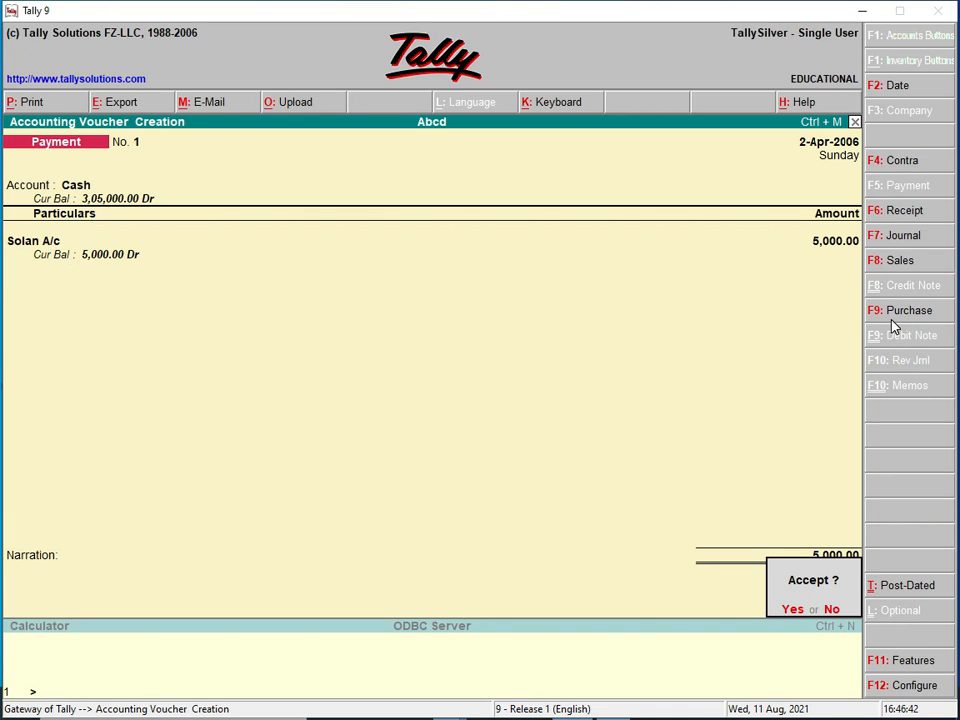
{"action": "key", "text": "Return"}
Examine the Indirect Expenses entry for Solan A/c in the detailed Profit & Loss A/c
{"action": "key", "text": "Escape"}
{"action": "key", "text": "Return"}
{"action": "key", "text": "Down"}
{"action": "key", "text": "Down"}
{"action": "key", "text": "Down"}
{"action": "key", "text": "Down"}
{"action": "key", "text": "Return"}
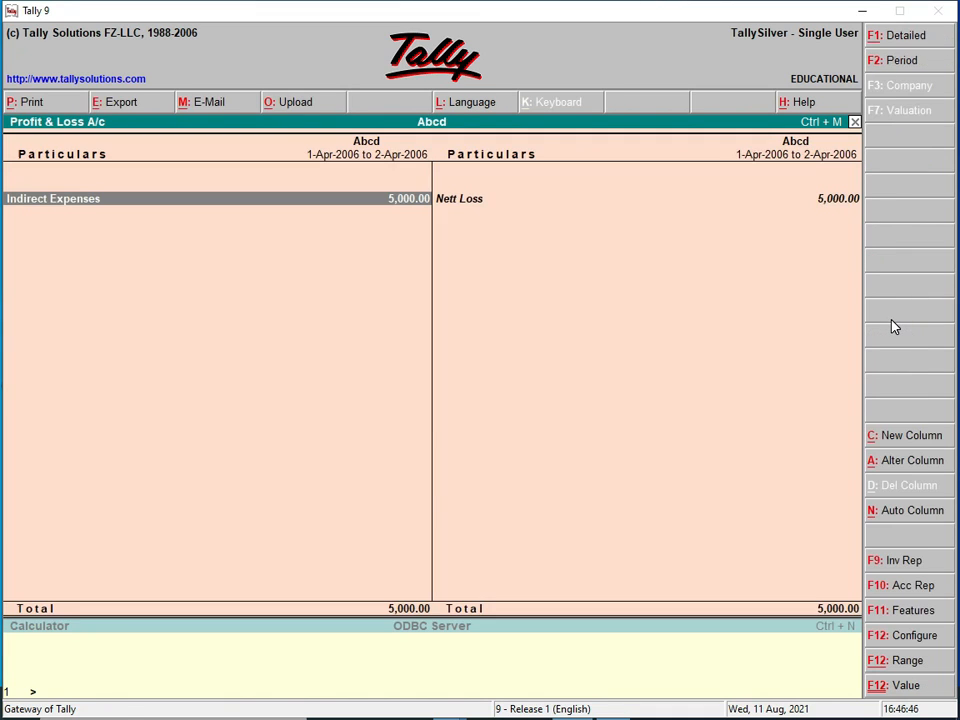
{"action": "key", "text": "alt+F1"}
{"action": "key", "text": "Down"}
{"action": "key", "text": "Up"}
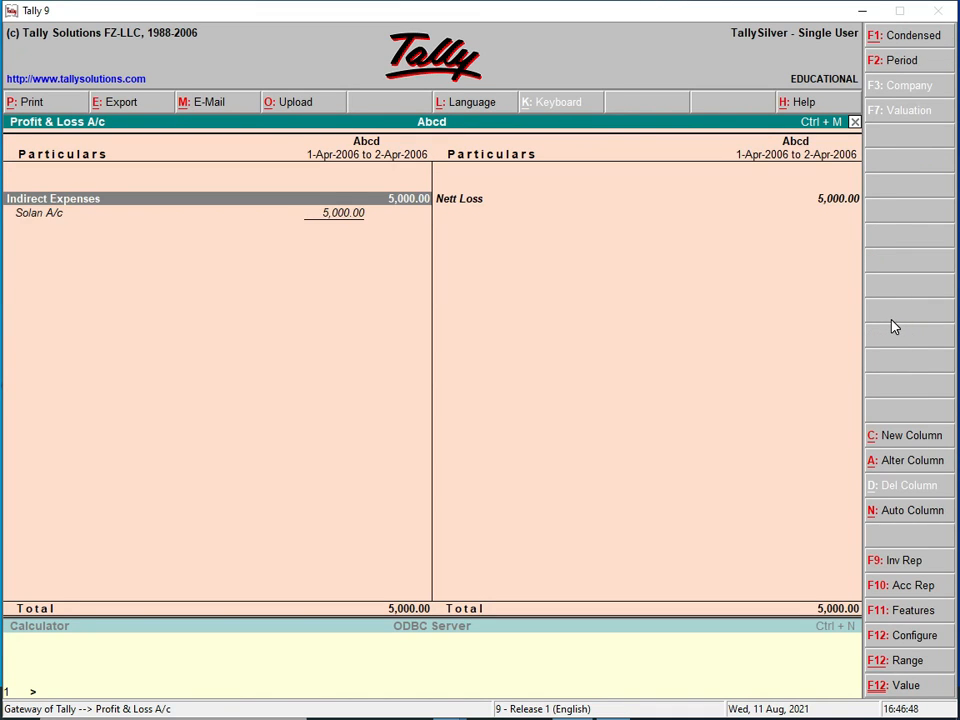
{"action": "key", "text": "Down"}
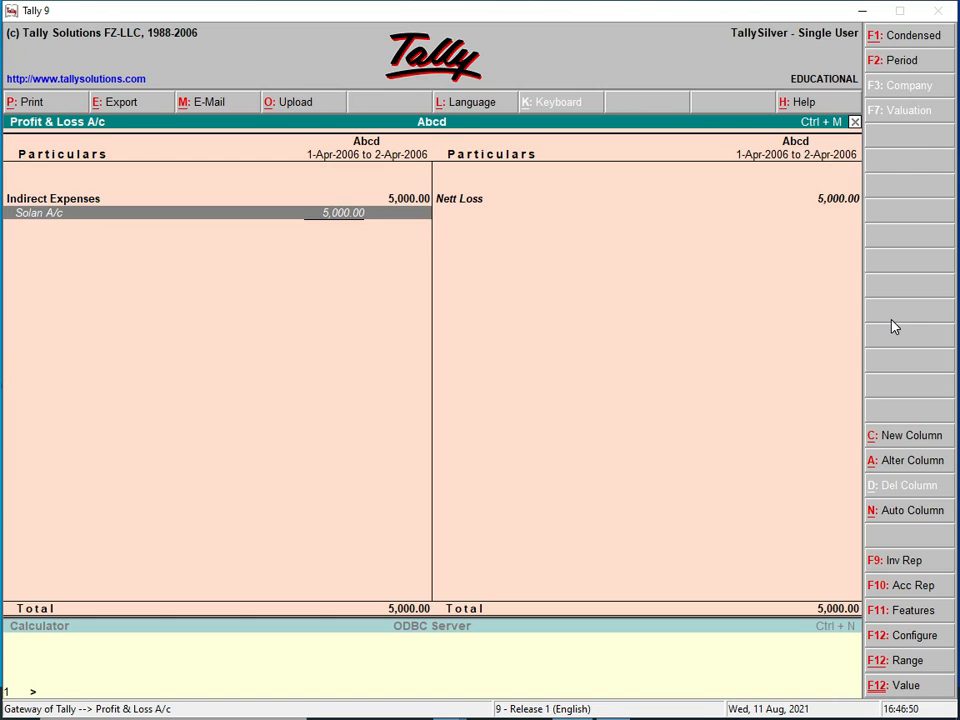
{"action": "key", "text": "Escape"}
Start a second payment voucher with Cash as its account
{"action": "key", "text": "Up"}
{"action": "key", "text": "Up"}
{"action": "key", "text": "Up"}
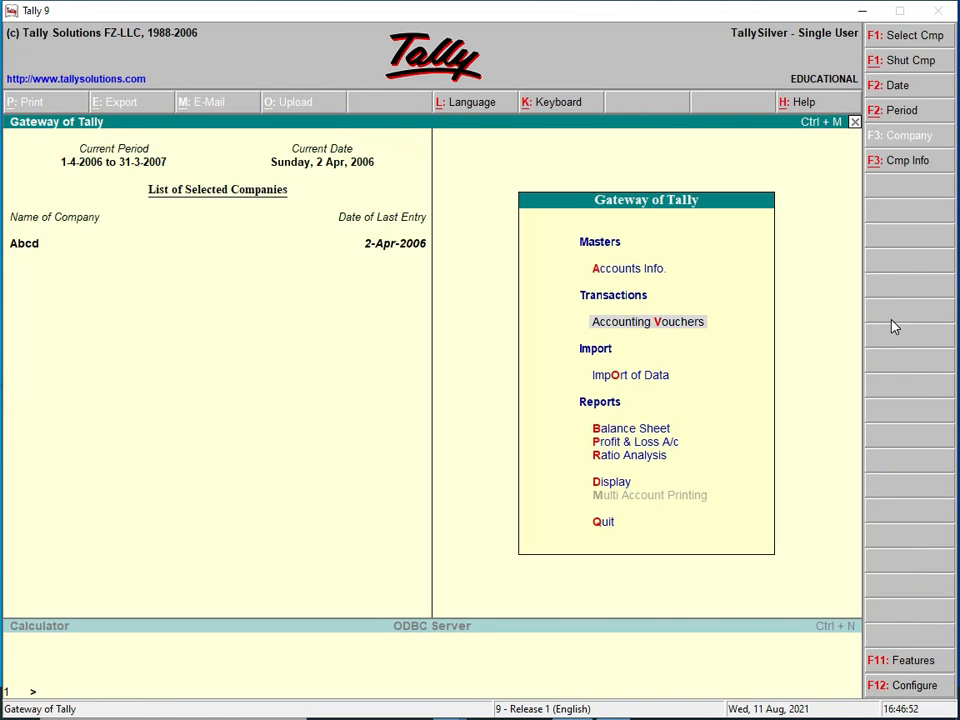
{"action": "key", "text": "Return"}
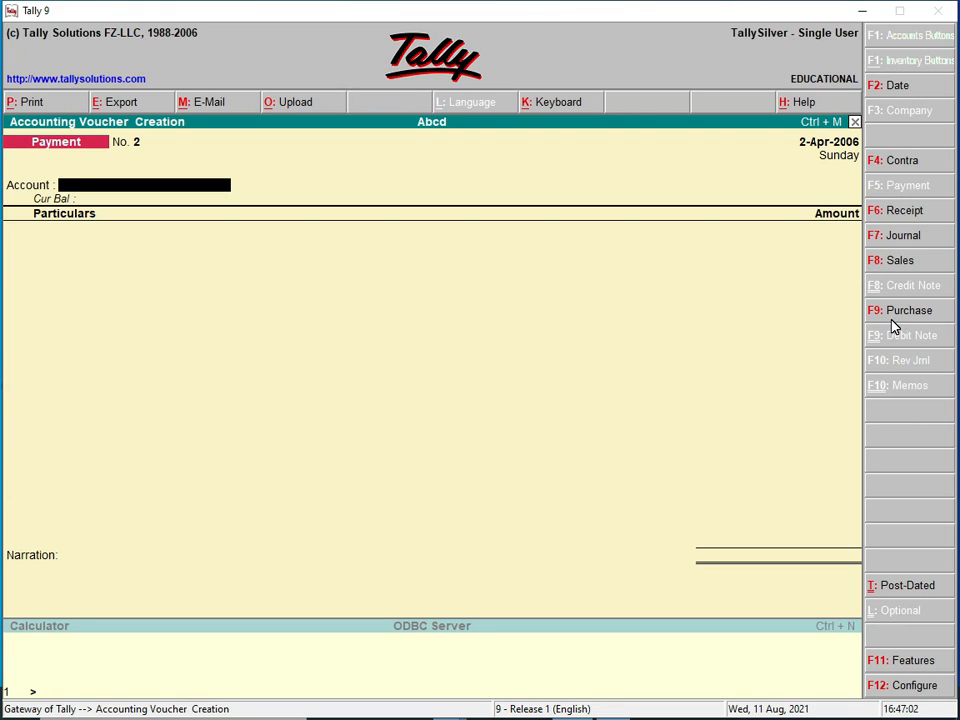
{"action": "type", "text": "C"}
{"action": "key", "text": "Return"}
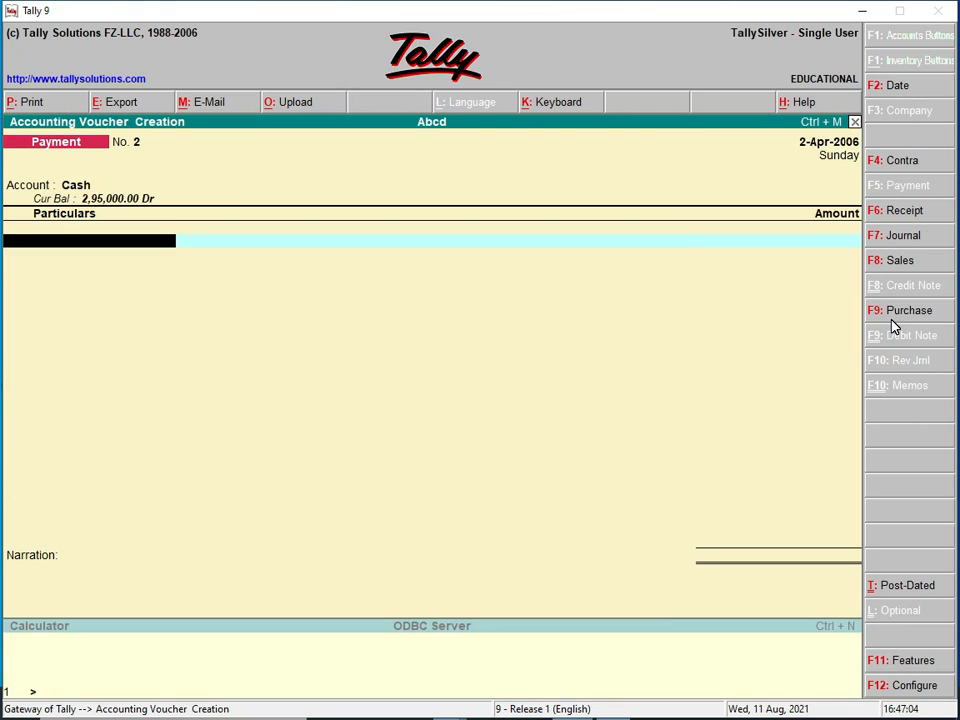
Create a ledger named Elecity Bill under Indirect Expenses from the particulars of the second payment voucher
{"action": "key", "text": "alt+c"}
{"action": "type", "text": "Ele"}
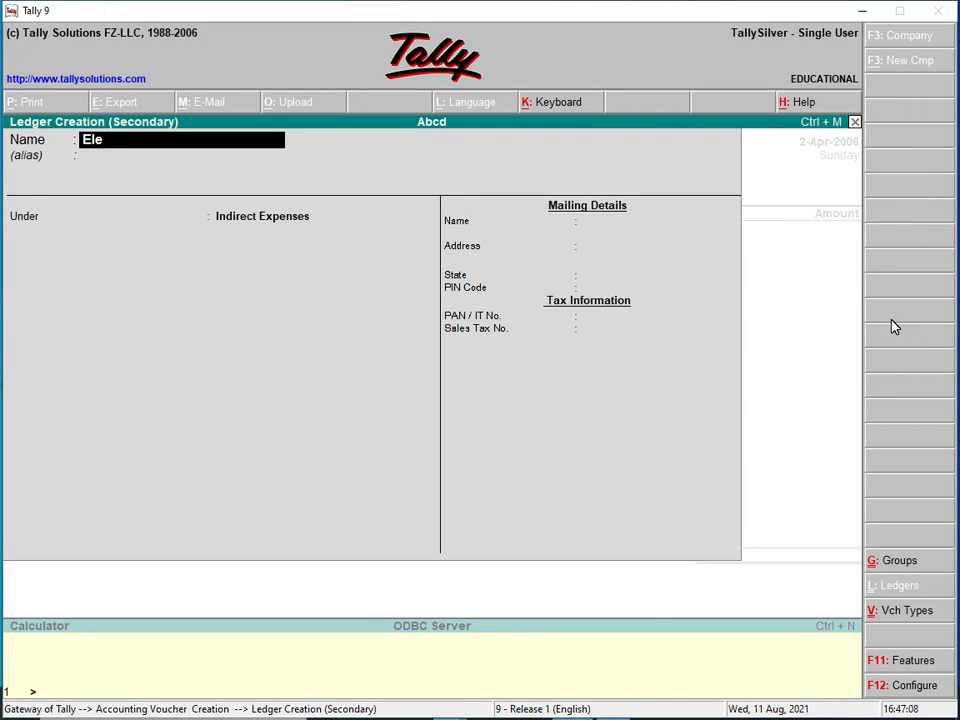
{"action": "type", "text": "city Bill"}
{"action": "key", "text": "Return"}
{"action": "key", "text": "Return"}
{"action": "key", "text": "Return"}
{"action": "key", "text": "Return"}
Set the Elecity Bill payment amount to 1,500 and accept the voucher without a narration
{"action": "type", "text": "1,500"}
{"action": "key", "text": "Return"}
{"action": "key", "text": "Return"}
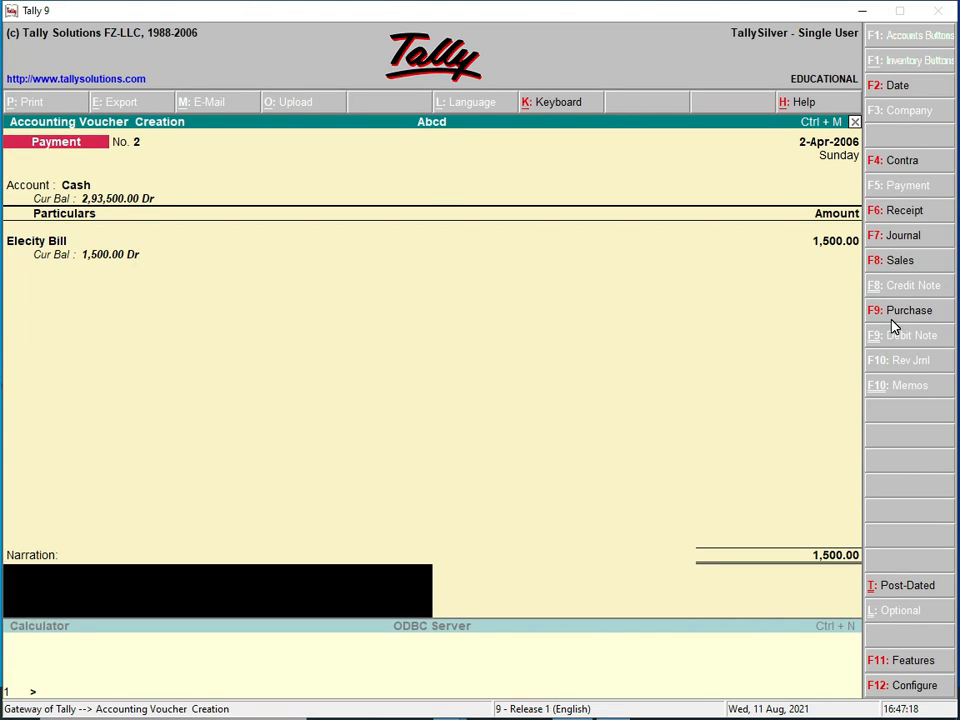
{"action": "key", "text": "Return"}
{"action": "key", "text": "Return"}
{"action": "key", "text": "Escape"}
{"action": "key", "text": "Escape"}
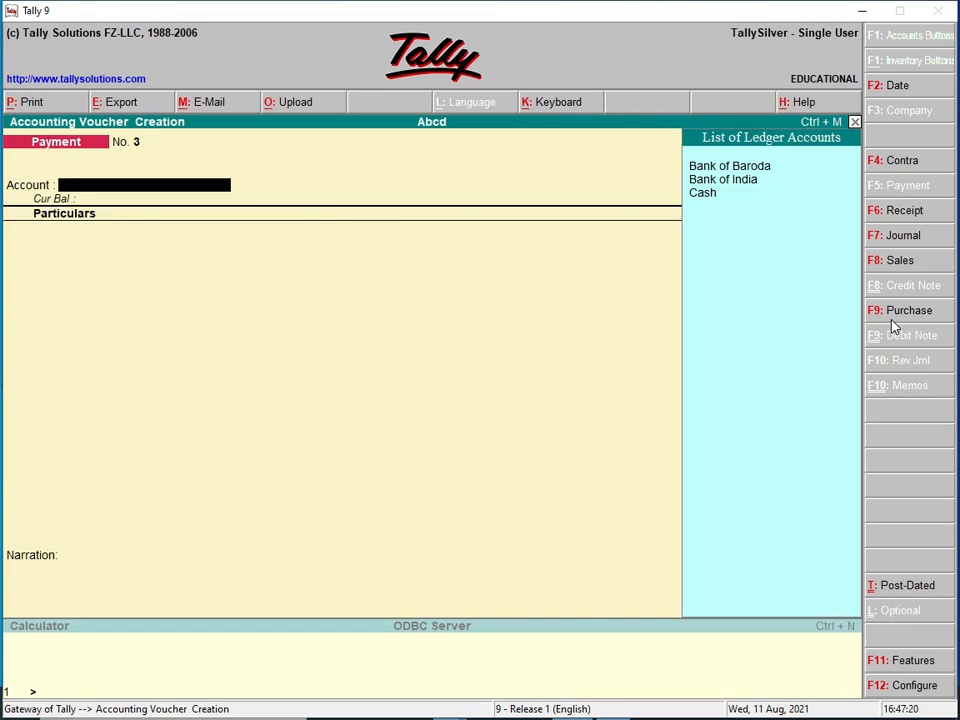
Start a receipt voucher and set Cash as its account
{"action": "key", "text": "Escape"}
{"action": "key", "text": "Down"}
{"action": "key", "text": "Return"}
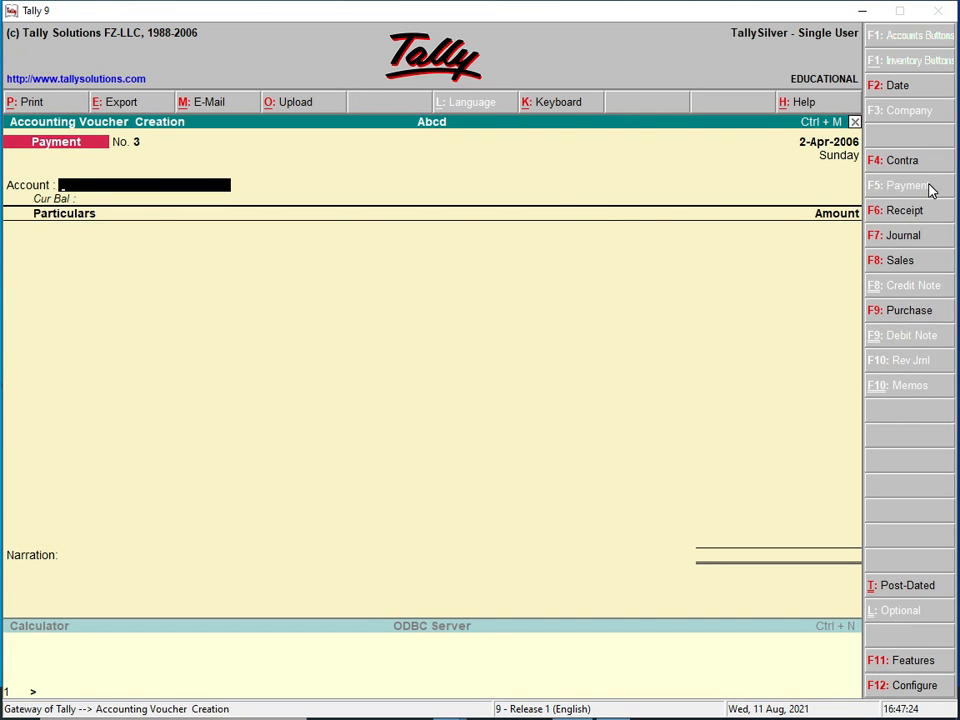
{"action": "left_click", "coordinate": [903, 220]}
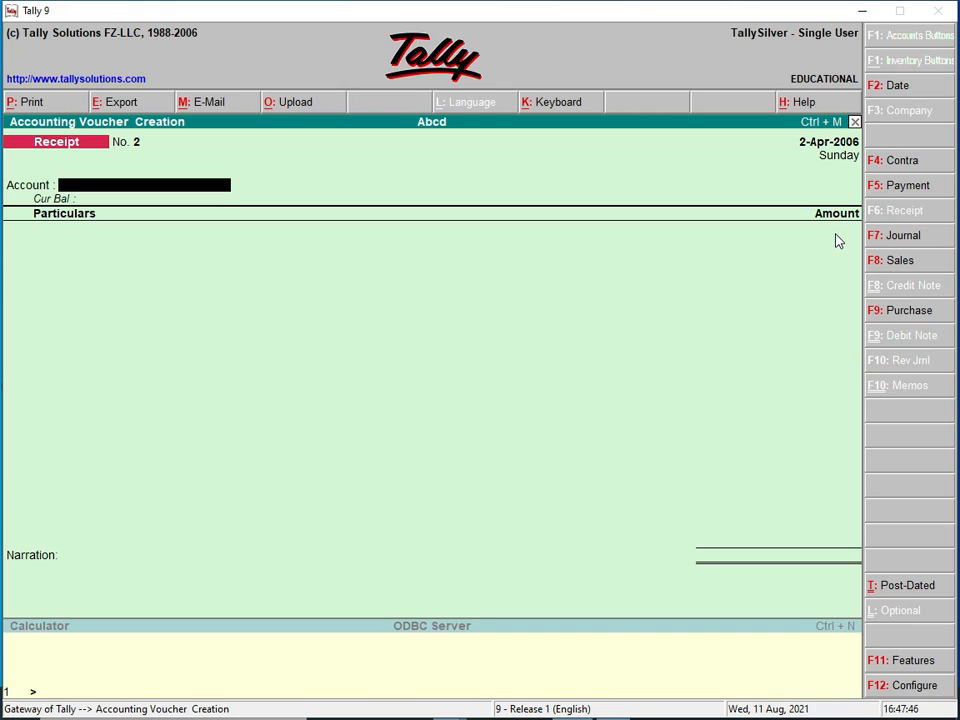
{"action": "type", "text": "C"}
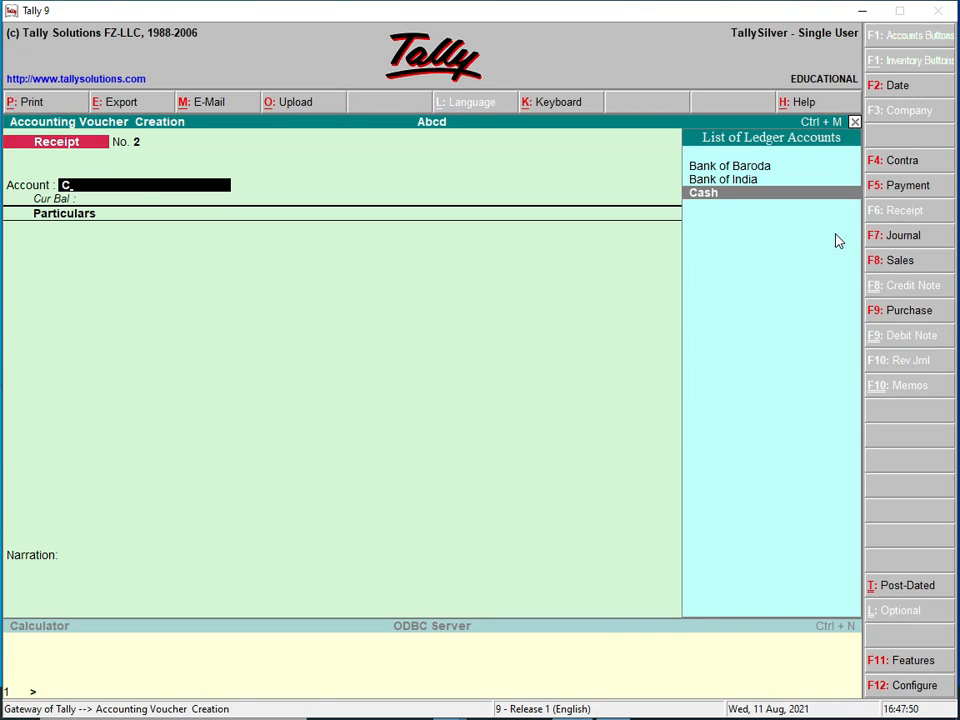
{"action": "key", "text": "Return"}
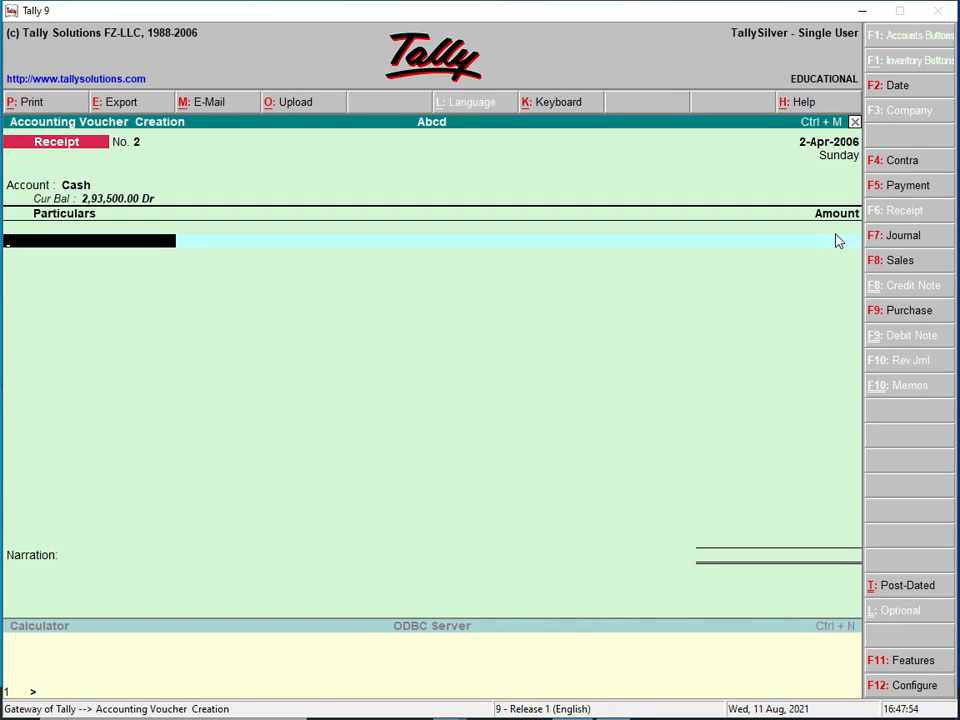
Create a ledger named Office Rec Incom under Indirect Incomes from the particulars of the receipt voucher
{"action": "key", "text": "alt+c"}
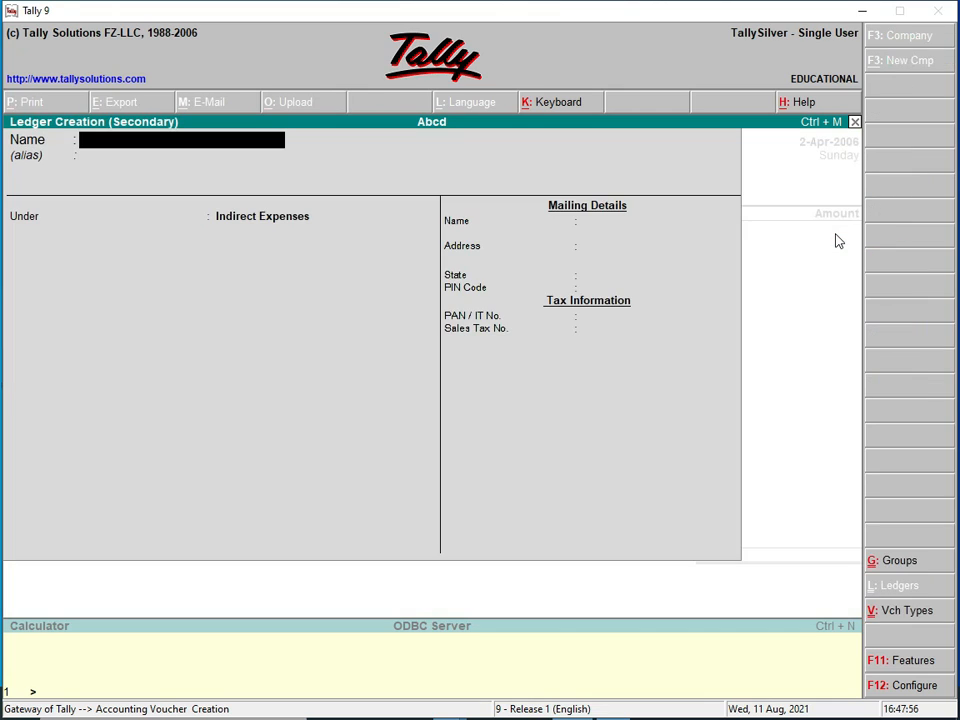
{"action": "type", "text": "Offic"}
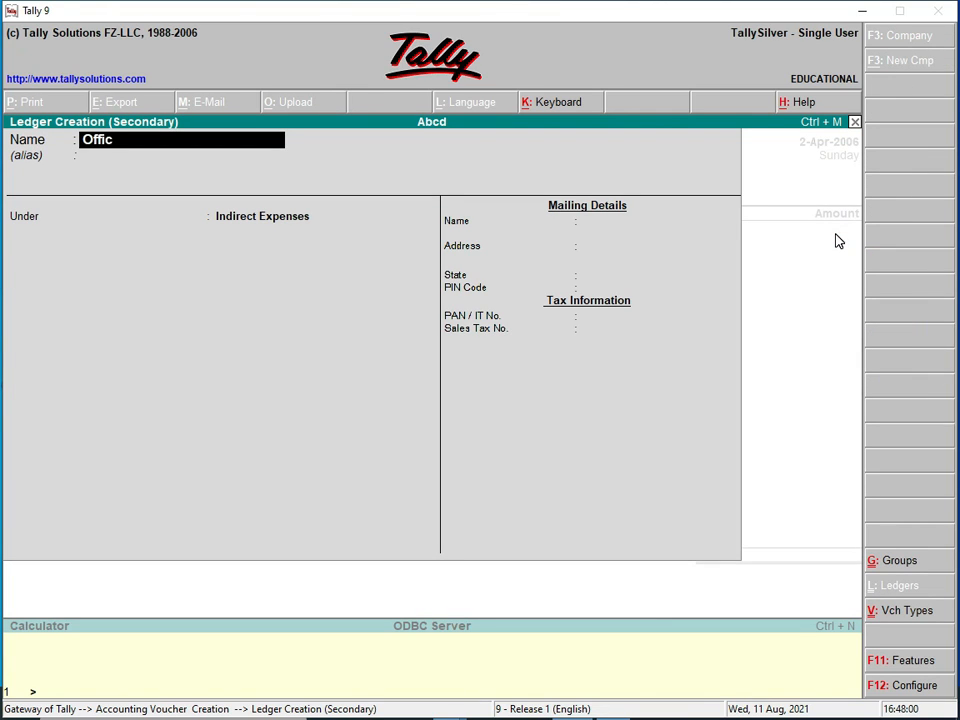
{"action": "type", "text": "e Rec Incom"}
{"action": "key", "text": "Return"}
{"action": "key", "text": "Return"}
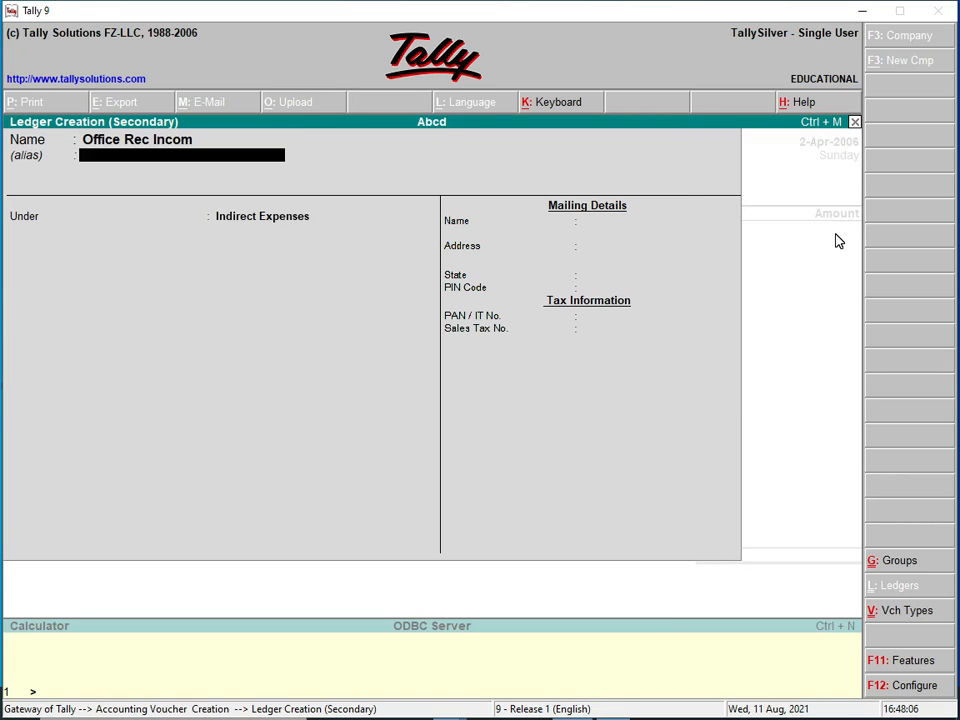
{"action": "key", "text": "Down"}
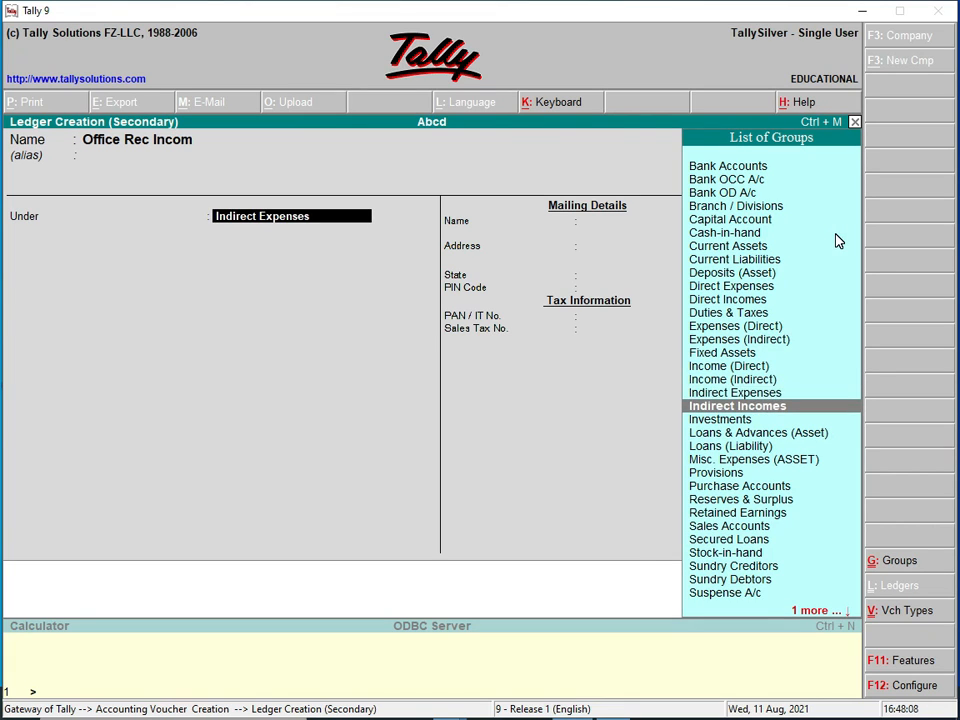
{"action": "key", "text": "Return"}
{"action": "key", "text": "Return"}
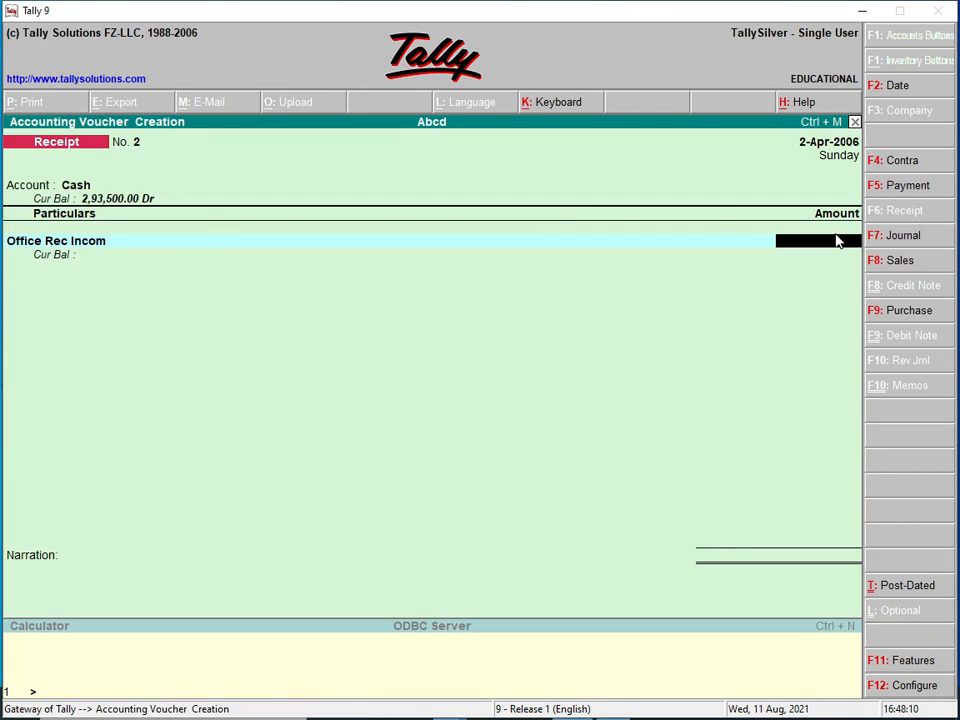
Set the Office Rec Incom receipt amount to 1,500, accept the voucher without a narration and leave voucher entry
{"action": "type", "text": "5"}
{"action": "key", "text": "BackSpace"}
{"action": "type", "text": "1,500"}
{"action": "key", "text": "Return"}
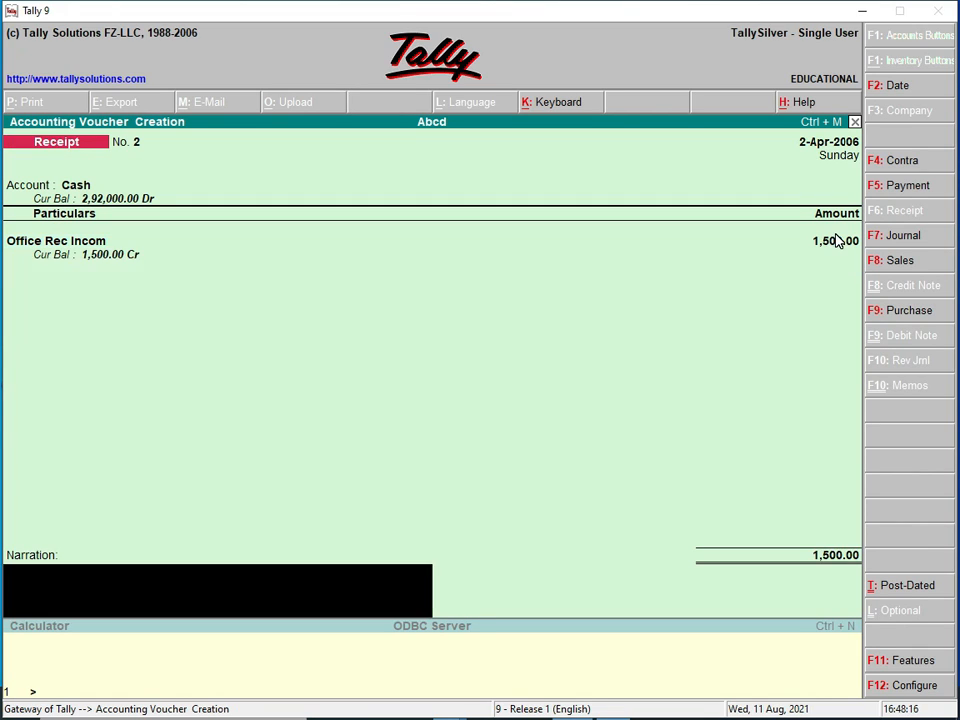
{"action": "key", "text": "Return"}
{"action": "key", "text": "Return"}
{"action": "key", "text": "Escape"}
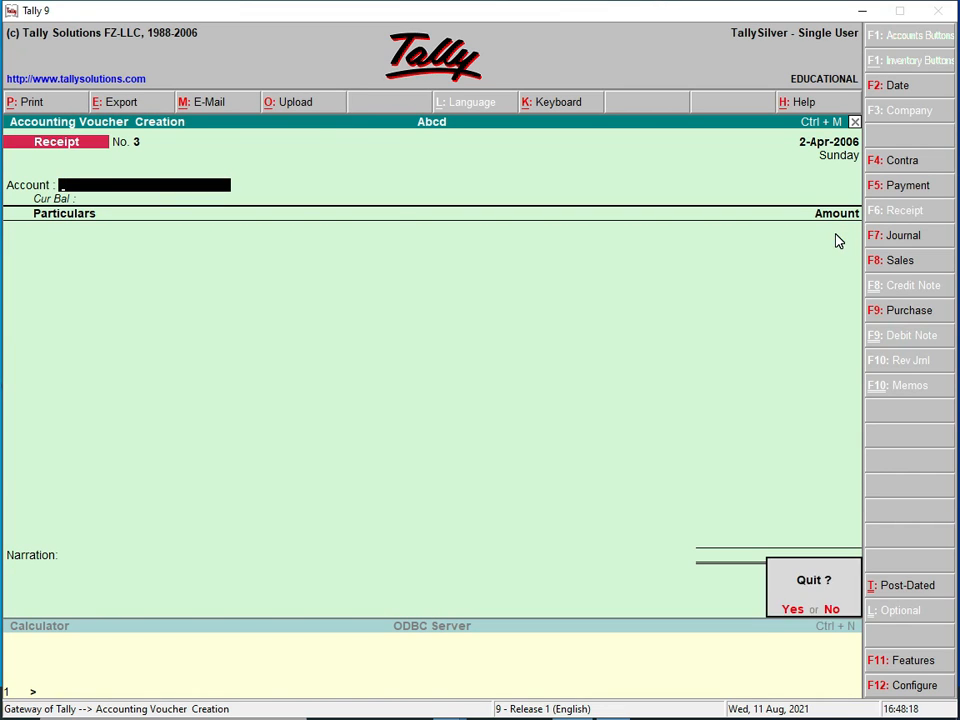
{"action": "key", "text": "Return"}
Open the Profit & Loss A/c and check the Office Rec Incom entry under Indirect Incomes
{"action": "key", "text": "Down"}
{"action": "key", "text": "Down"}
{"action": "key", "text": "Down"}
{"action": "key", "text": "Return"}
{"action": "key", "text": "Down"}
{"action": "key", "text": "Down"}
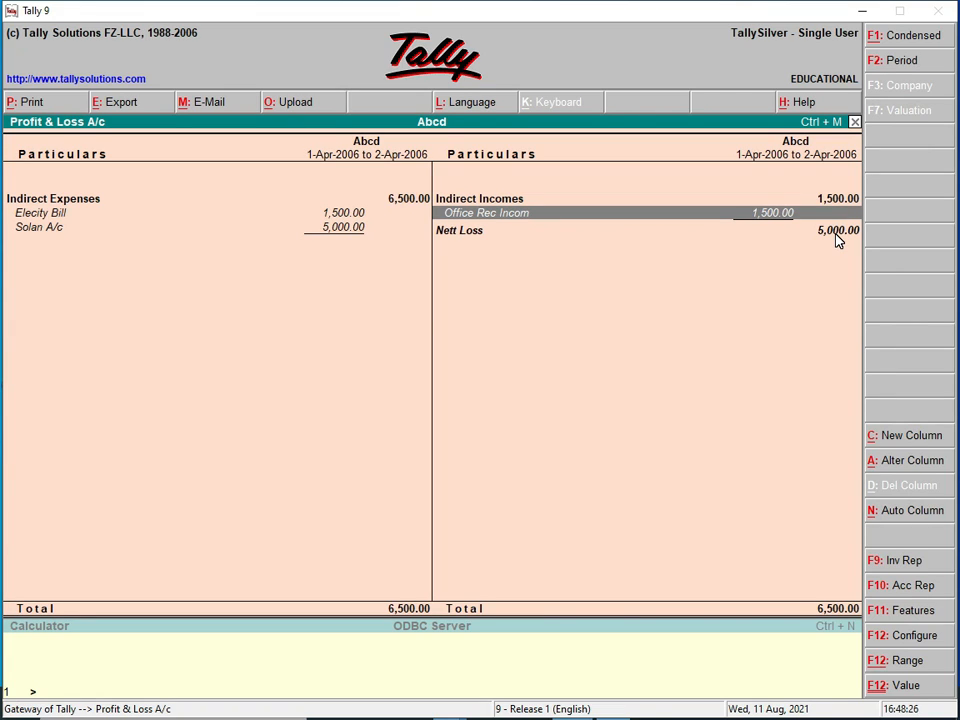
Return to accounting voucher entry and look at the blank Journal and Sales voucher forms
{"action": "key", "text": "Escape"}
{"action": "key", "text": "Escape"}
{"action": "key", "text": "Escape"}
{"action": "key", "text": "Down"}
{"action": "key", "text": "Up"}
{"action": "key", "text": "Up"}
{"action": "key", "text": "Up"}
{"action": "key", "text": "Up"}
{"action": "key", "text": "Return"}
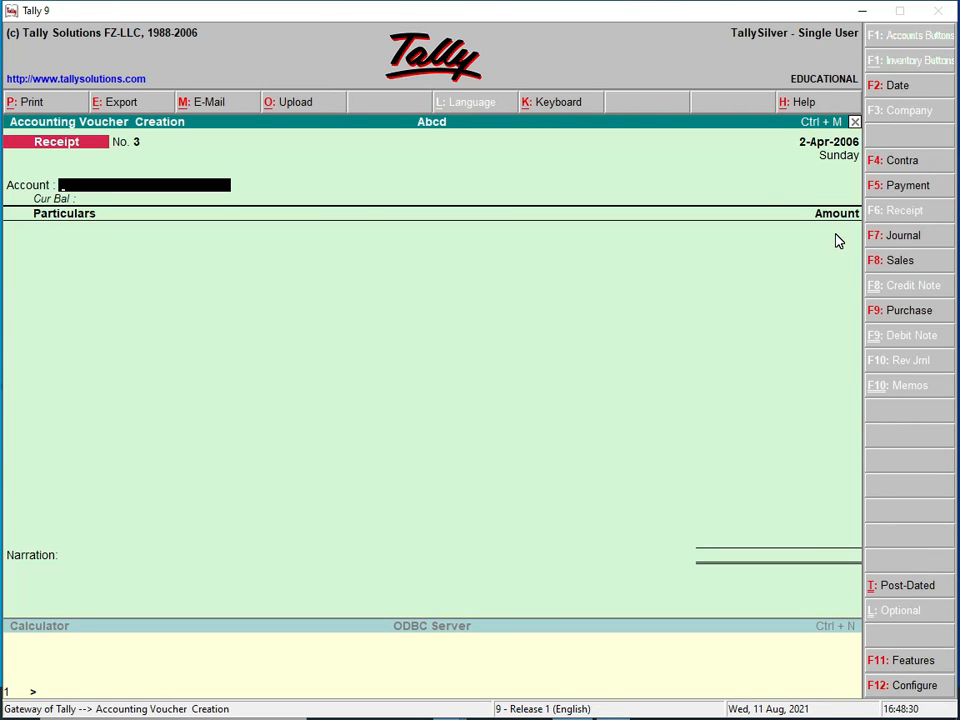
{"action": "left_click", "coordinate": [919, 245]}
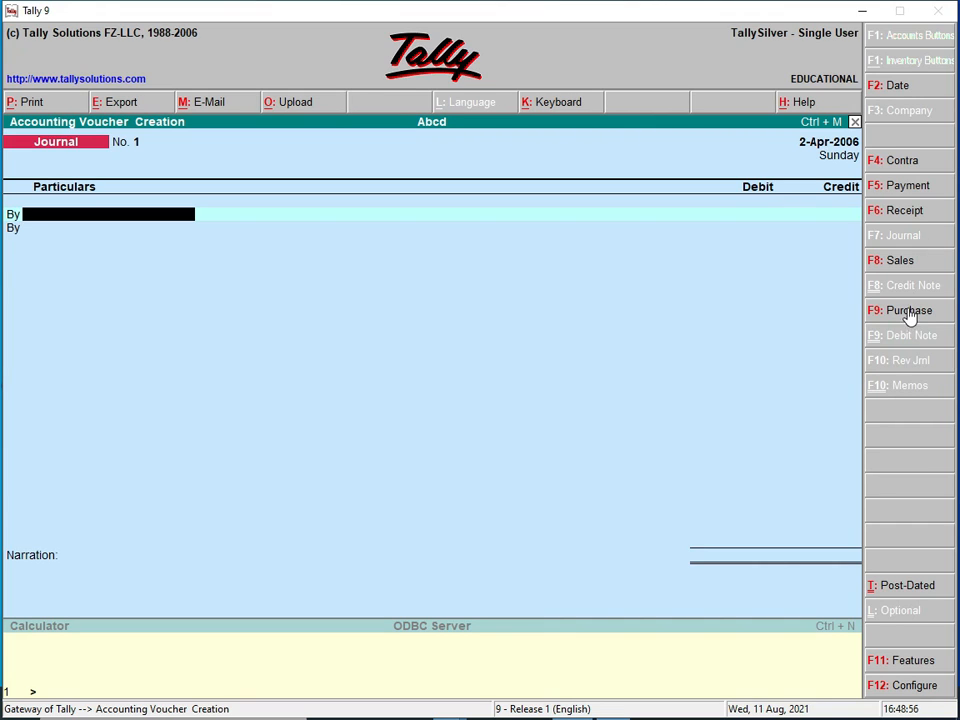
{"action": "left_click", "coordinate": [901, 262]}
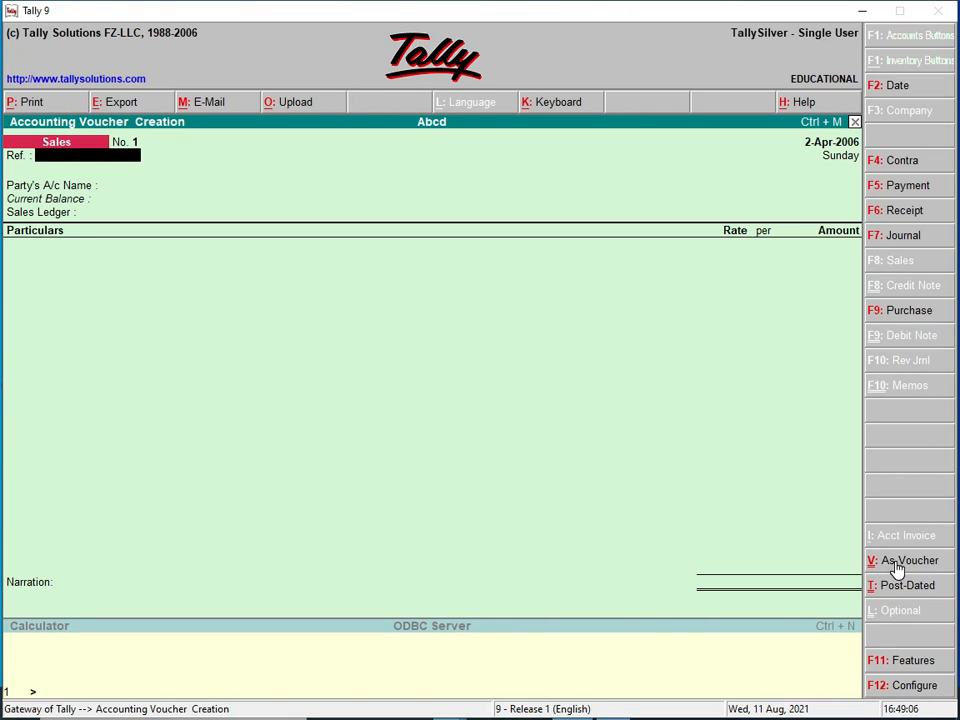
Start a purchase voucher and set "Use Cr/Dr instead of To/By during entry" to Yes in the voucher configuration
{"action": "left_click", "coordinate": [900, 312]}
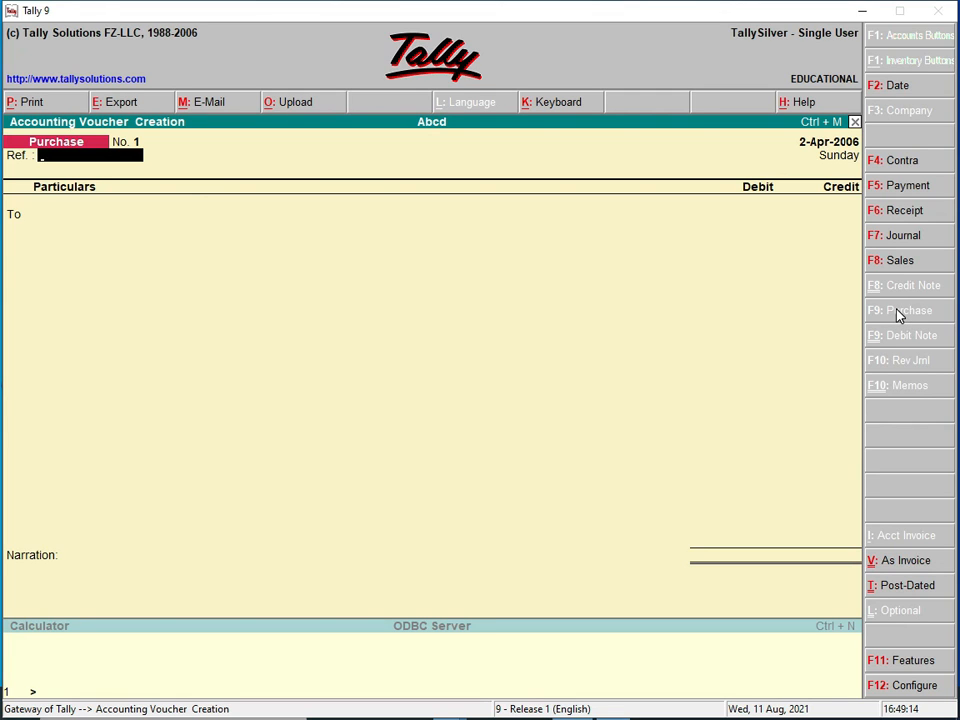
{"action": "key", "text": "Return"}
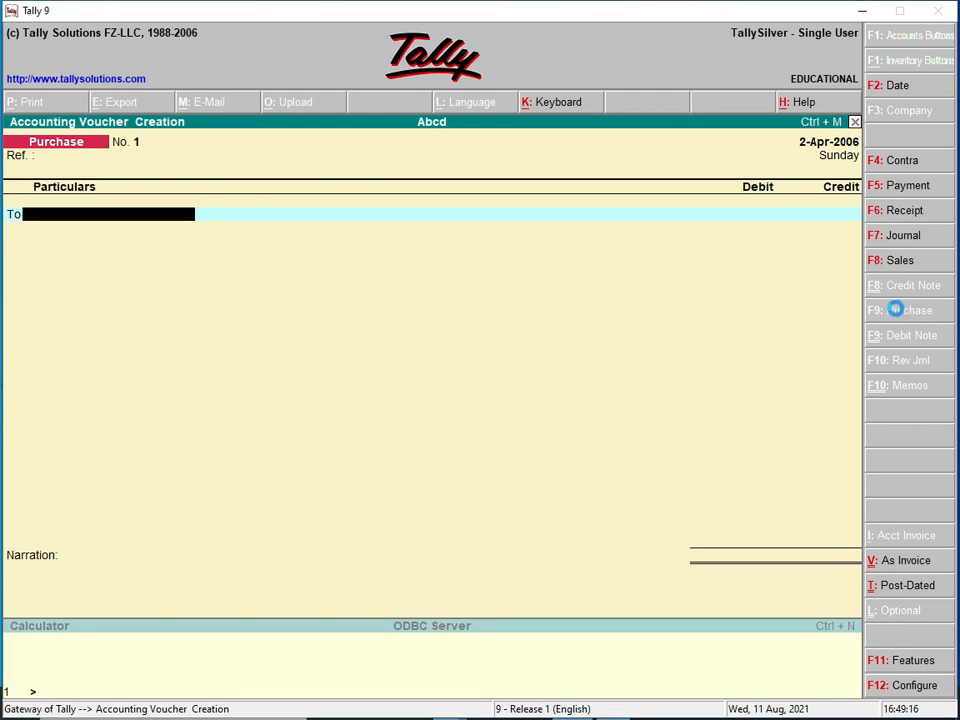
{"action": "key", "text": "F12"}
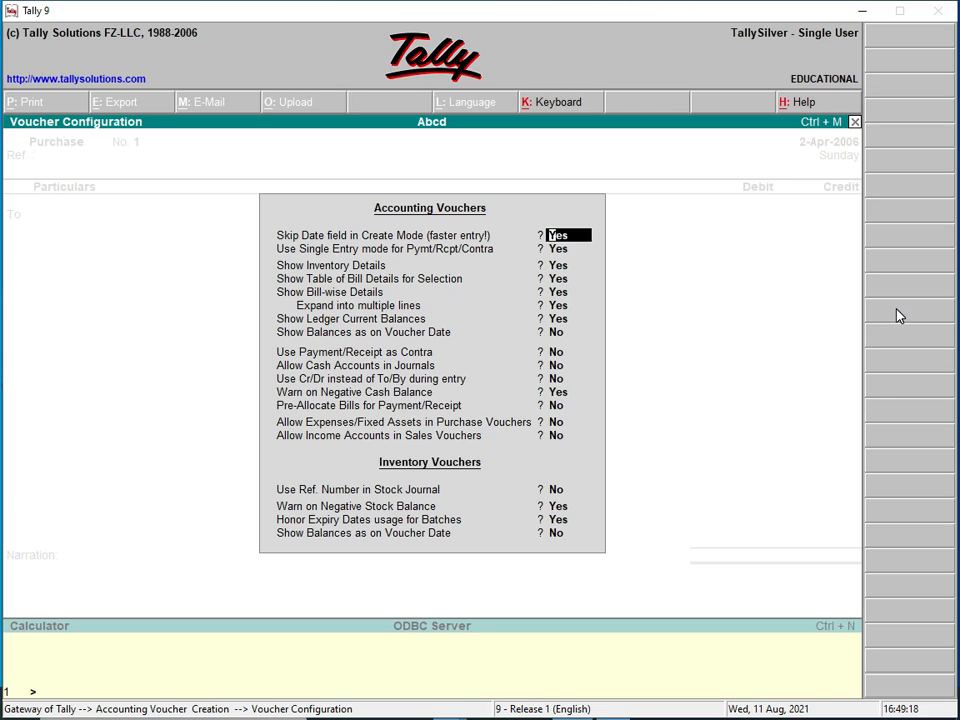
{"action": "key", "text": "Return"}
{"action": "key", "text": "Return"}
{"action": "key", "text": "Return"}
{"action": "key", "text": "Return"}
{"action": "key", "text": "Return"}
{"action": "key", "text": "Return"}
{"action": "key", "text": "Return"}
{"action": "key", "text": "Return"}
{"action": "key", "text": "Return"}
{"action": "key", "text": "Return"}
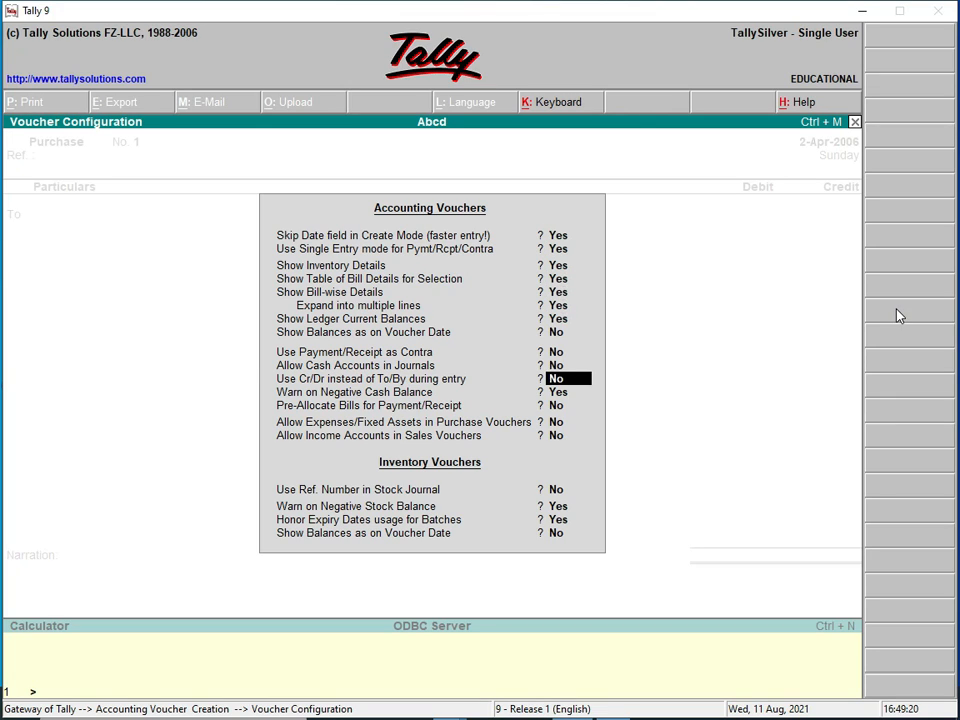
{"action": "type", "text": "y"}
{"action": "key", "text": "Return"}
{"action": "key", "text": "Return"}
{"action": "key", "text": "Return"}
{"action": "key", "text": "Return"}
{"action": "key", "text": "Return"}
{"action": "key", "text": "Return"}
{"action": "key", "text": "Return"}
{"action": "key", "text": "Return"}
{"action": "key", "text": "Return"}
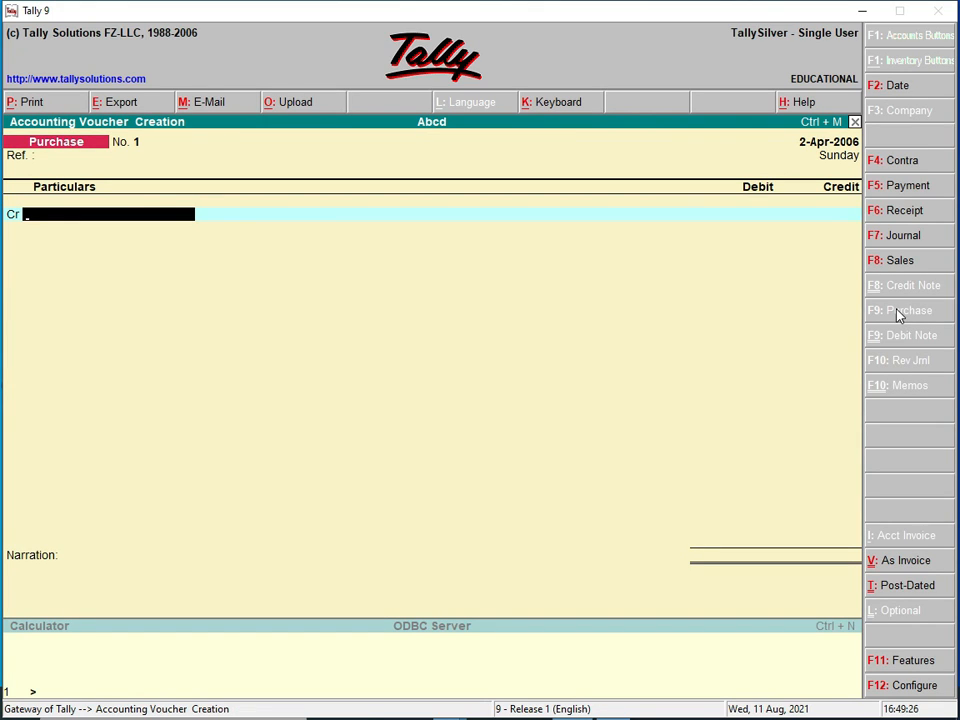
Credit Cash with 1,00,000 on the first line of the purchase voucher
{"action": "type", "text": "c"}
{"action": "key", "text": "Return"}
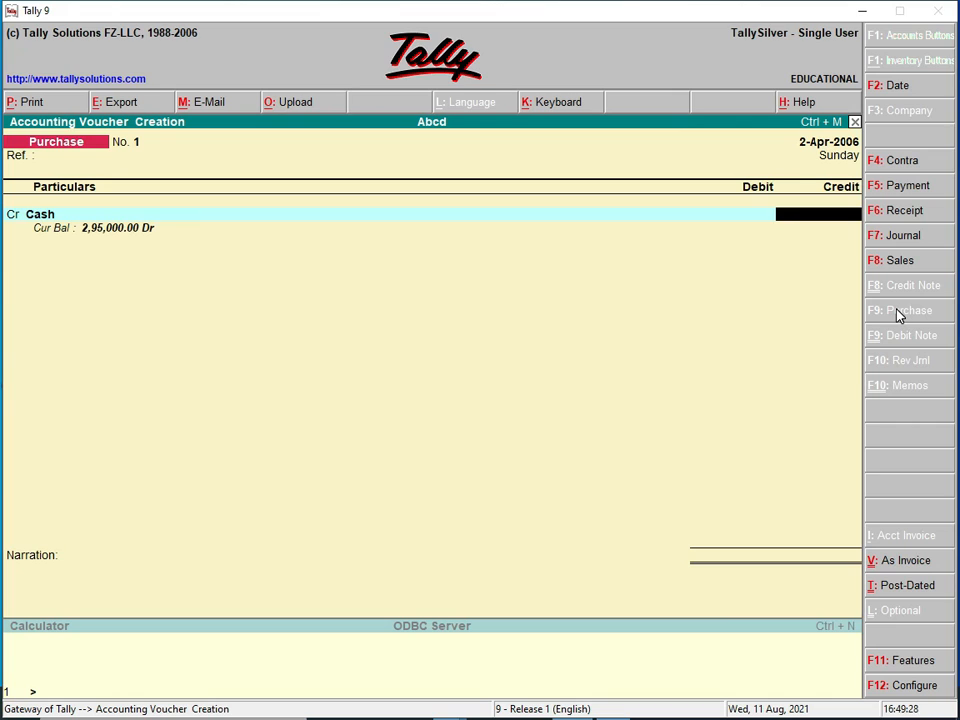
{"action": "type", "text": "1,00,00"}
{"action": "type", "text": "0000"}
{"action": "key", "text": "Return"}
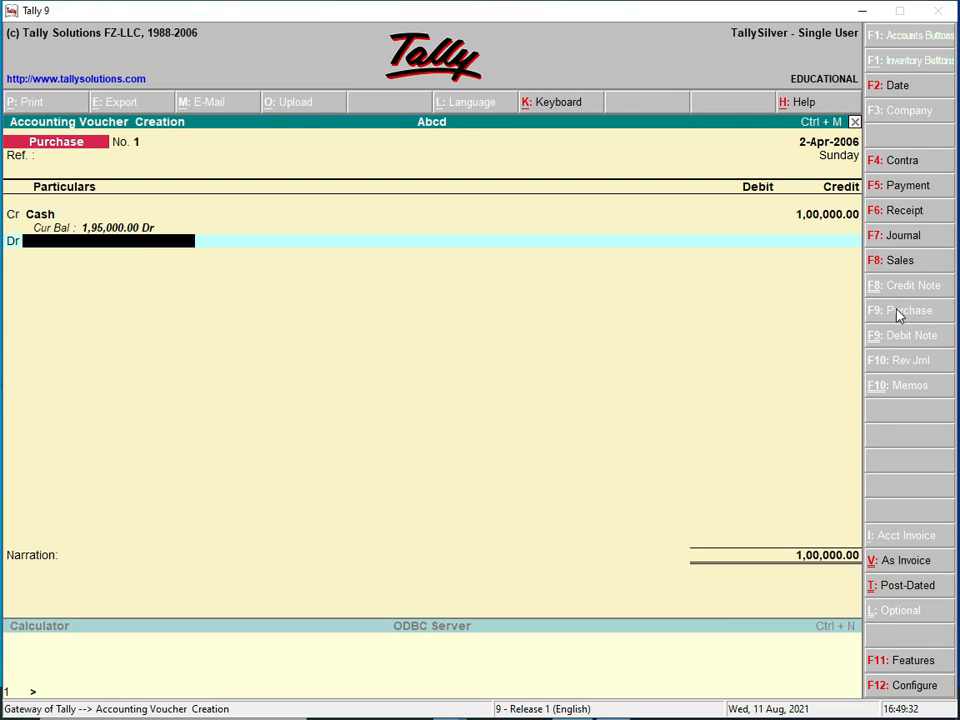
Create a ledger named Purchar A/c under Purchase Accounts from the debit line of the purchase voucher
{"action": "key", "text": "alt+c"}
{"action": "type", "text": "Purchar A/c"}
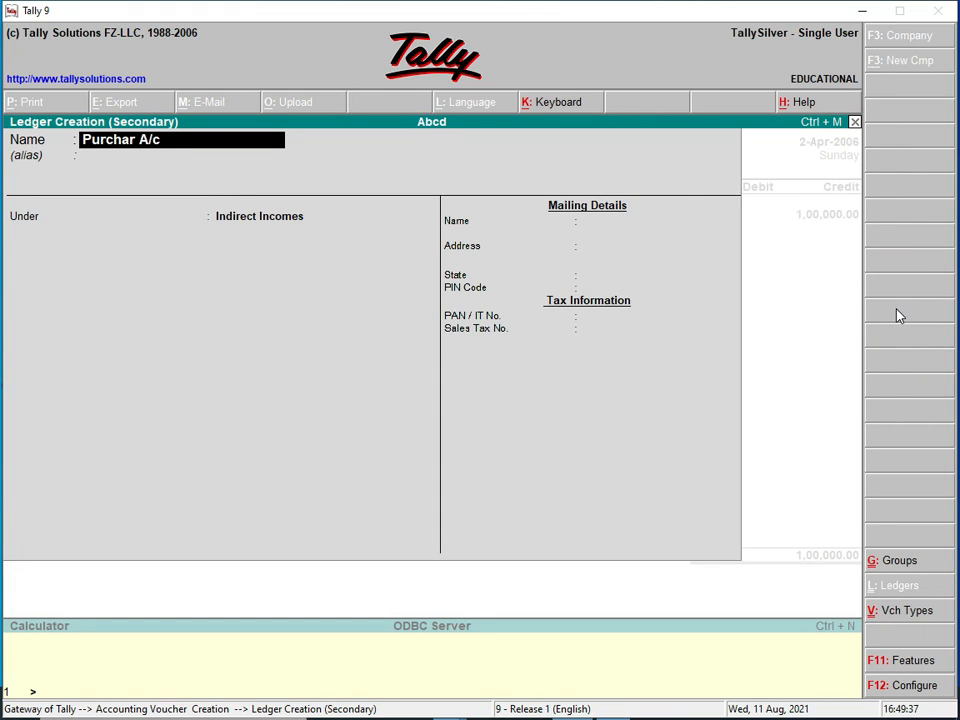
{"action": "key", "text": "Return"}
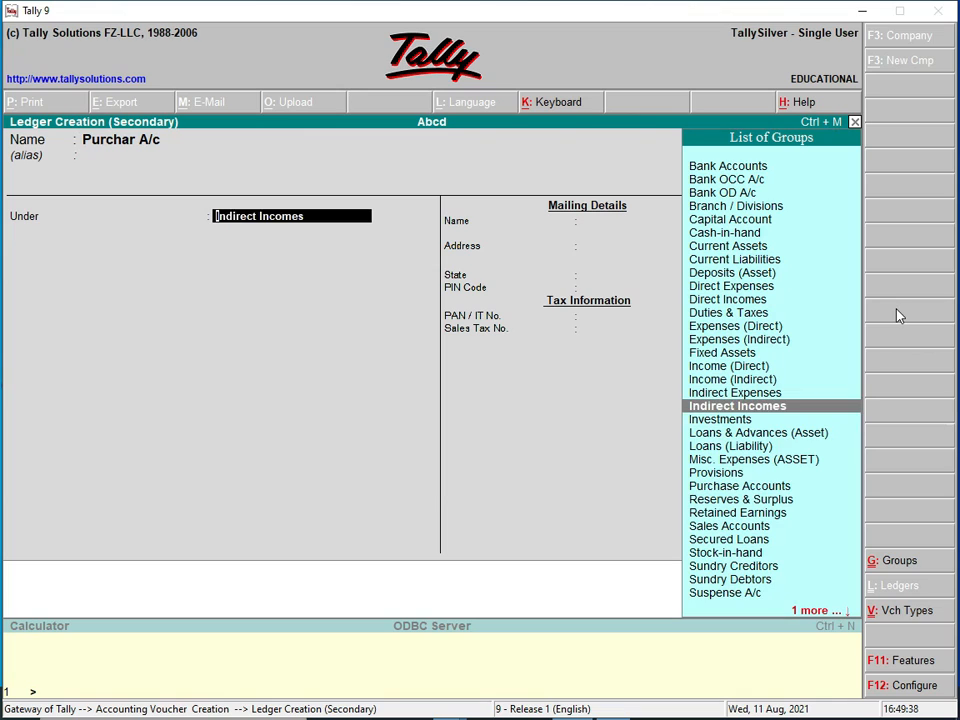
{"action": "type", "text": "P"}
{"action": "key", "text": "Down"}
{"action": "key", "text": "Return"}
{"action": "key", "text": "Return"}
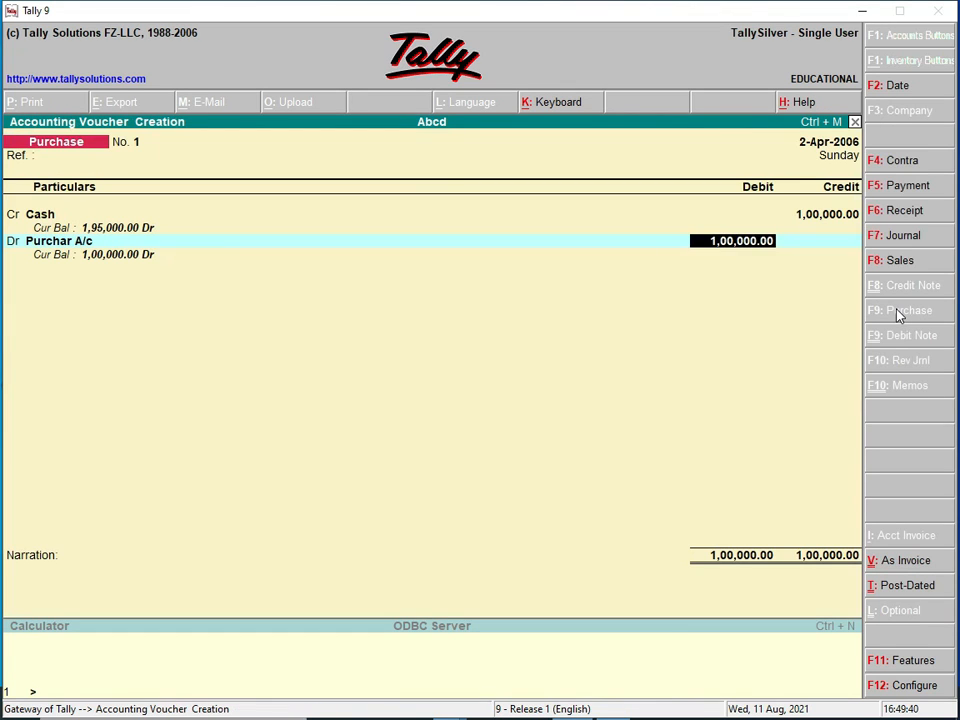
Debit Purchar A/c with 1,00,000, accept the purchase voucher without a narration and leave voucher entry
{"action": "key", "text": "Return"}
{"action": "key", "text": "Return"}
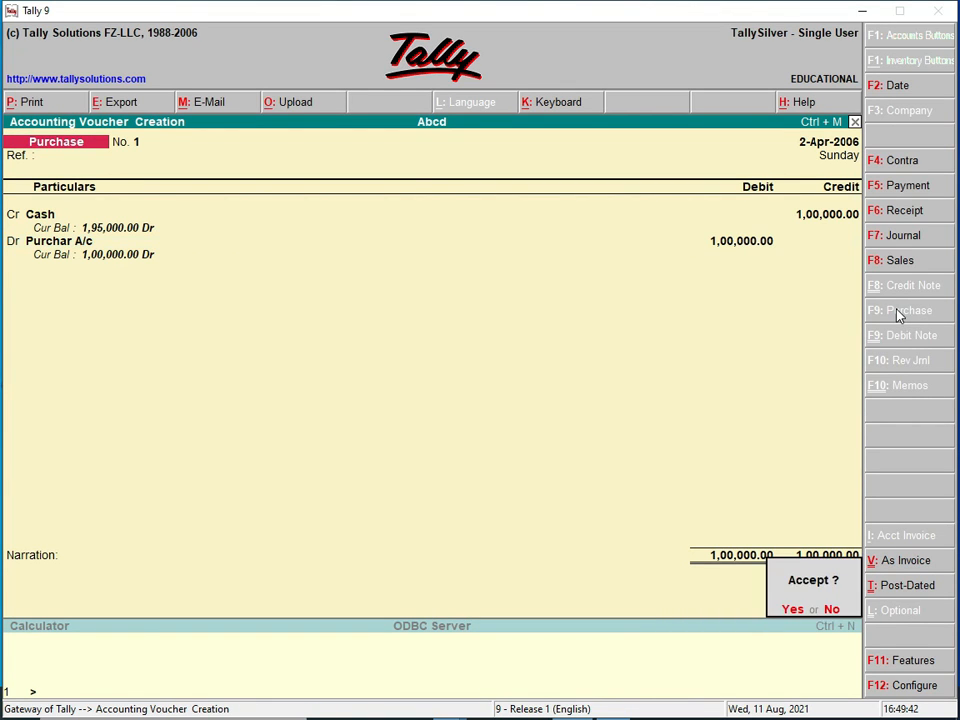
{"action": "key", "text": "Return"}
{"action": "key", "text": "Escape"}
Open the detailed Profit & Loss A/c, examine the effect of the purchase on its entries and close the report
{"action": "key", "text": "Down"}
{"action": "key", "text": "Down"}
{"action": "key", "text": "Down"}
{"action": "key", "text": "Down"}
{"action": "key", "text": "Return"}
{"action": "key", "text": "alt+F1"}
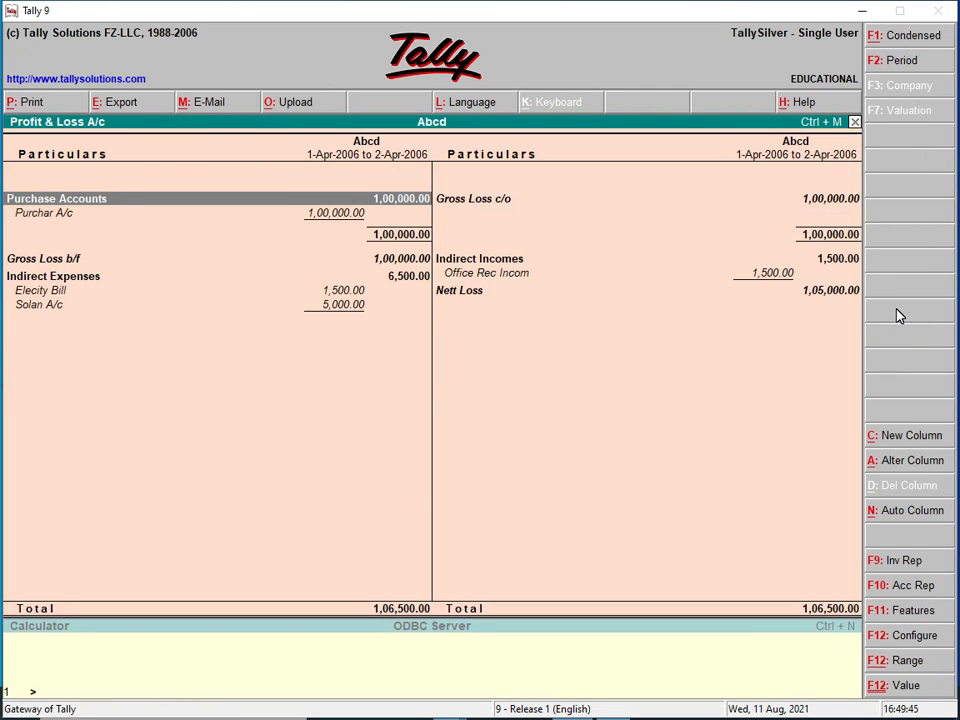
{"action": "key", "text": "Down"}
{"action": "key", "text": "Up"}
{"action": "key", "text": "Down"}
{"action": "key", "text": "Down"}
{"action": "key", "text": "Up"}
{"action": "key", "text": "Up"}
{"action": "key", "text": "Escape"}
Start a sales voucher with a blank reference and set Cash as the party's account
{"action": "key", "text": "Up"}
{"action": "key", "text": "Up"}
{"action": "key", "text": "Down"}
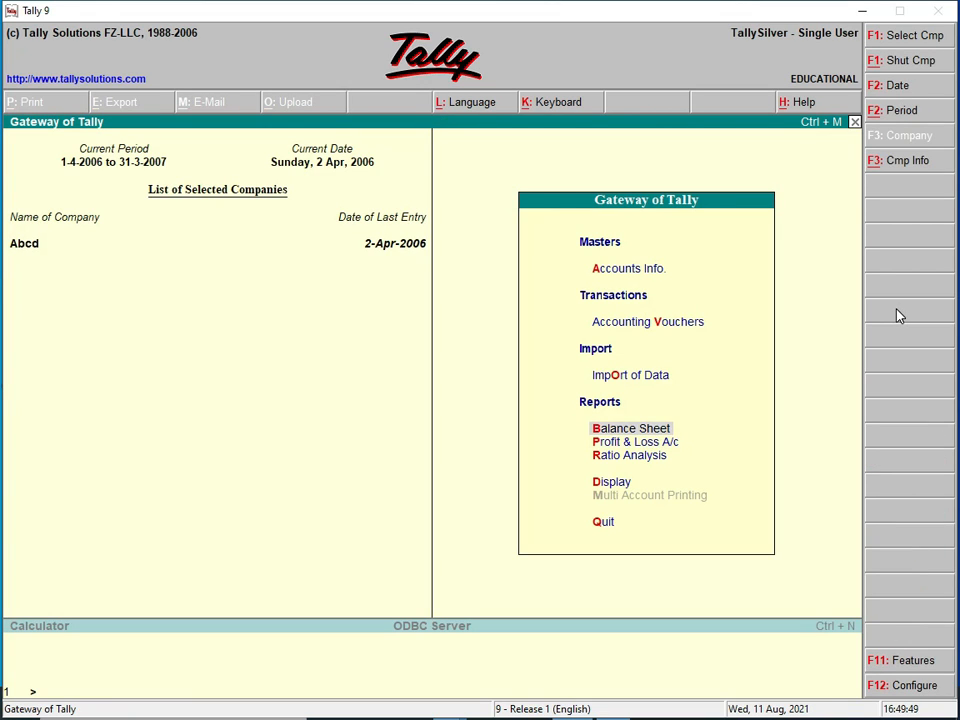
{"action": "key", "text": "Down"}
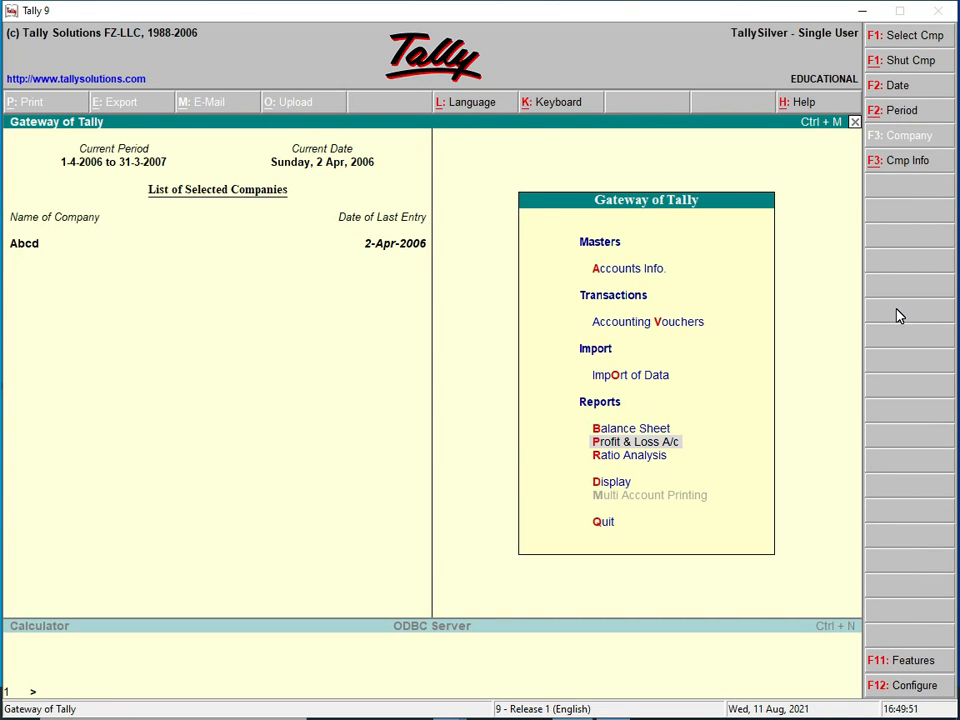
{"action": "key", "text": "Up"}
{"action": "key", "text": "Up"}
{"action": "key", "text": "Up"}
{"action": "key", "text": "Return"}
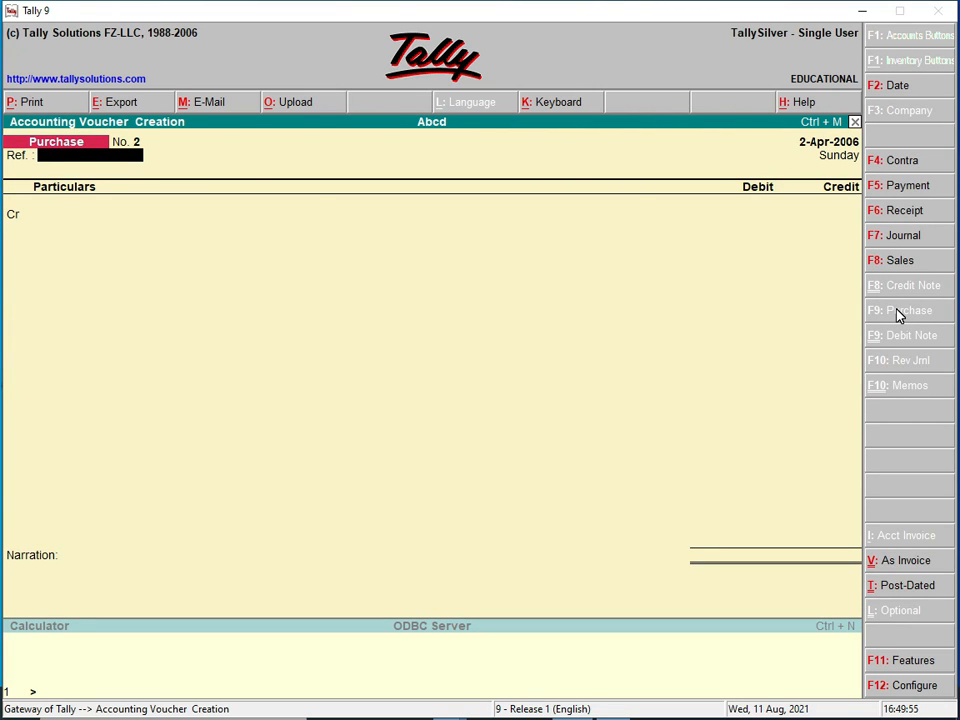
{"action": "key", "text": "F8"}
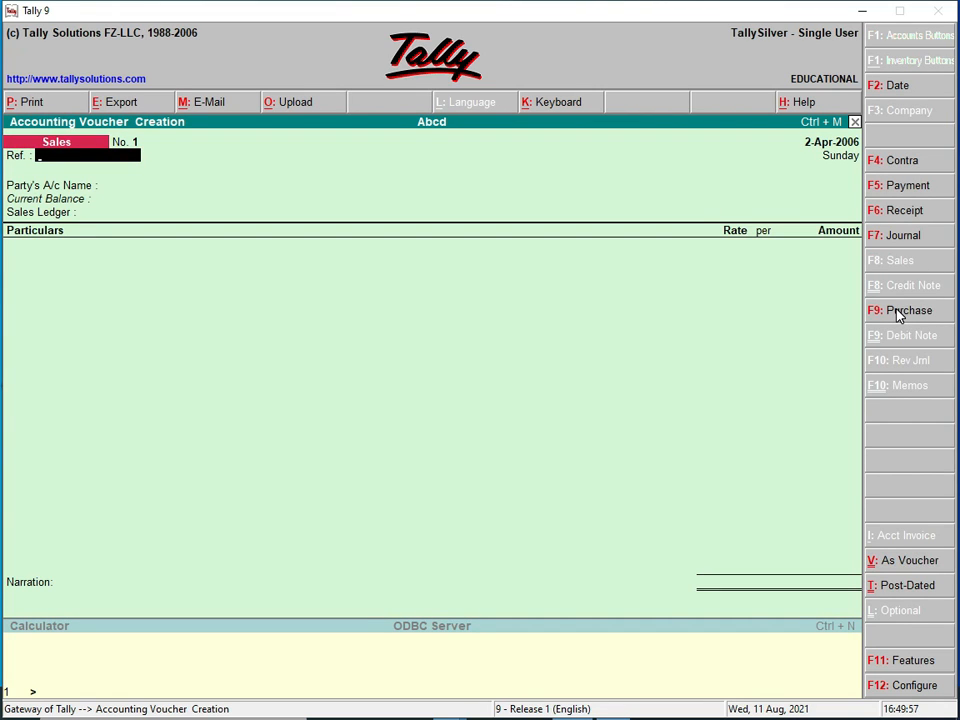
{"action": "key", "text": "Return"}
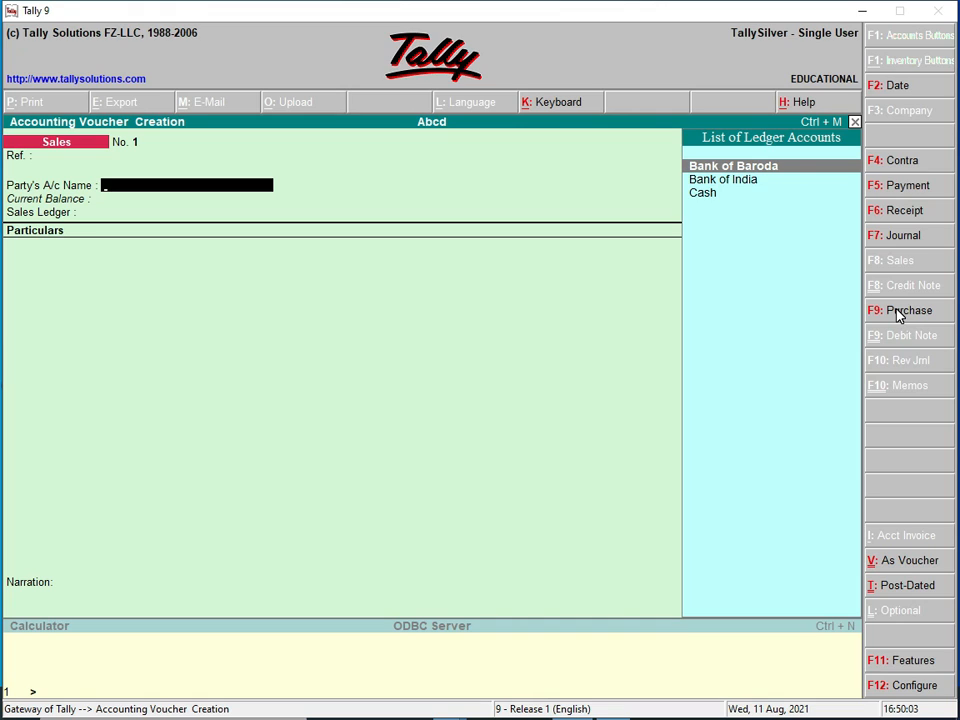
{"action": "key", "text": "Down"}
{"action": "key", "text": "Down"}
{"action": "key", "text": "Return"}
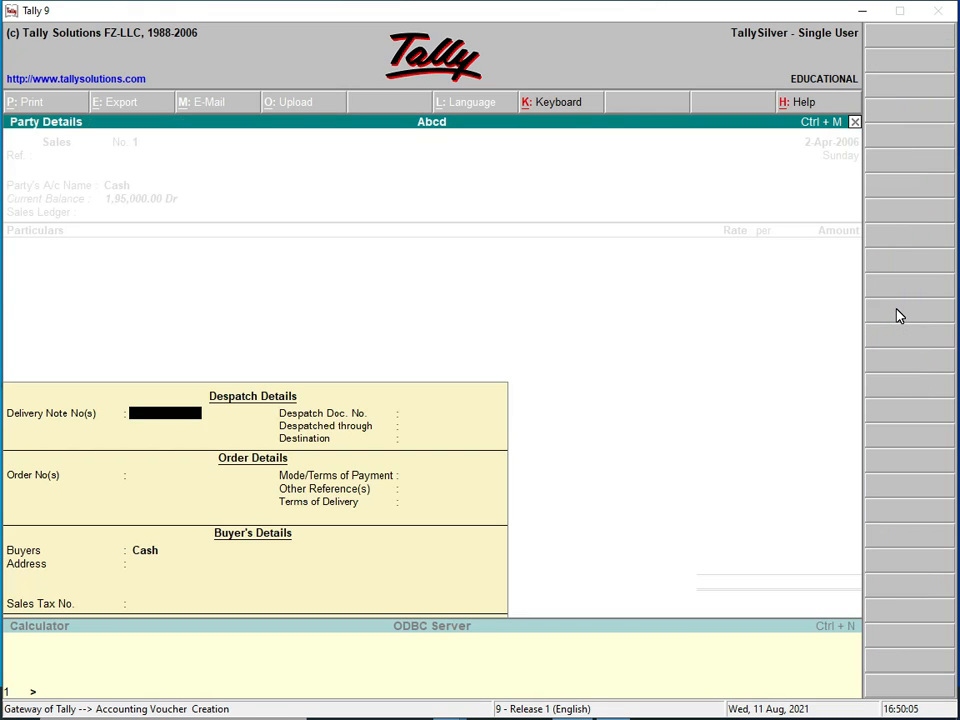
Leave the despatch and order details blank and keep Cash as the buyer in the sales voucher's party details
{"action": "key", "text": "Return"}
{"action": "key", "text": "Return"}
{"action": "key", "text": "Return"}
{"action": "key", "text": "Return"}
{"action": "key", "text": "Return"}
{"action": "key", "text": "Return"}
{"action": "key", "text": "Return"}
{"action": "key", "text": "Return"}
{"action": "key", "text": "Return"}
{"action": "key", "text": "Return"}
{"action": "key", "text": "Return"}
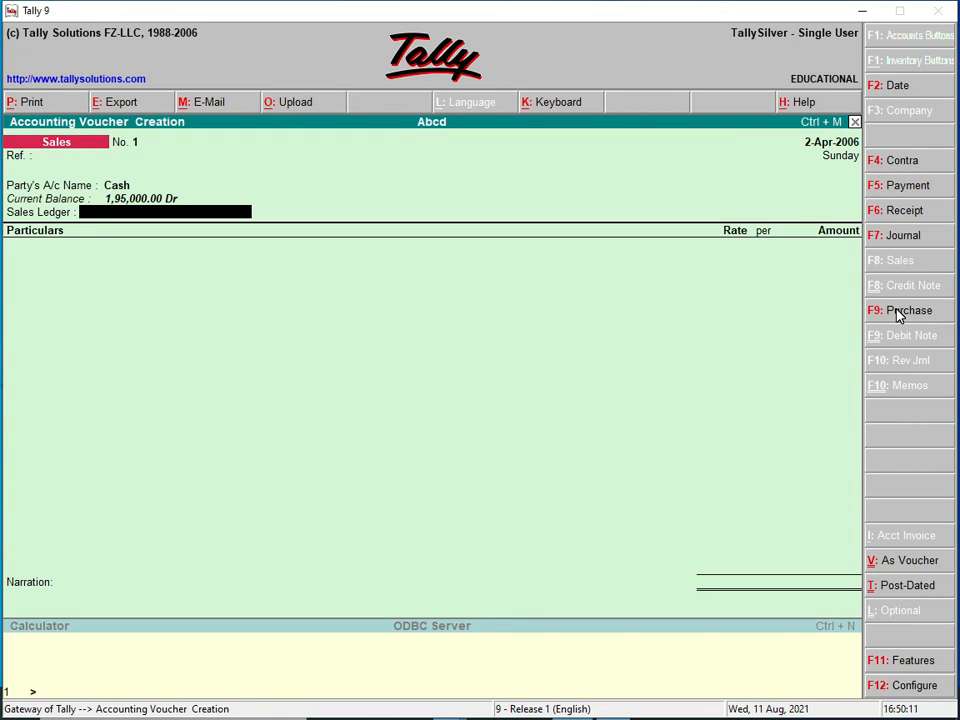
Create a ledger named Sales under the Sales Accounts group from the sales voucher and use it as the sales ledger
{"action": "key", "text": "alt+c"}
{"action": "type", "text": "Sla"}
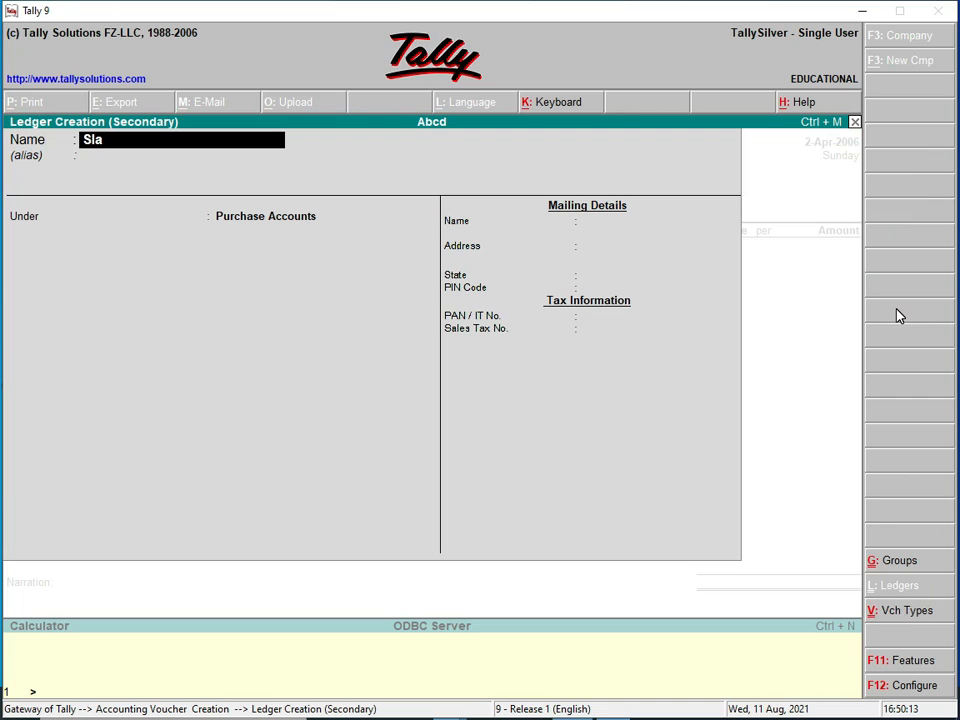
{"action": "key", "text": "BackSpace"}
{"action": "key", "text": "BackSpace"}
{"action": "type", "text": "alesh"}
{"action": "key", "text": "Return"}
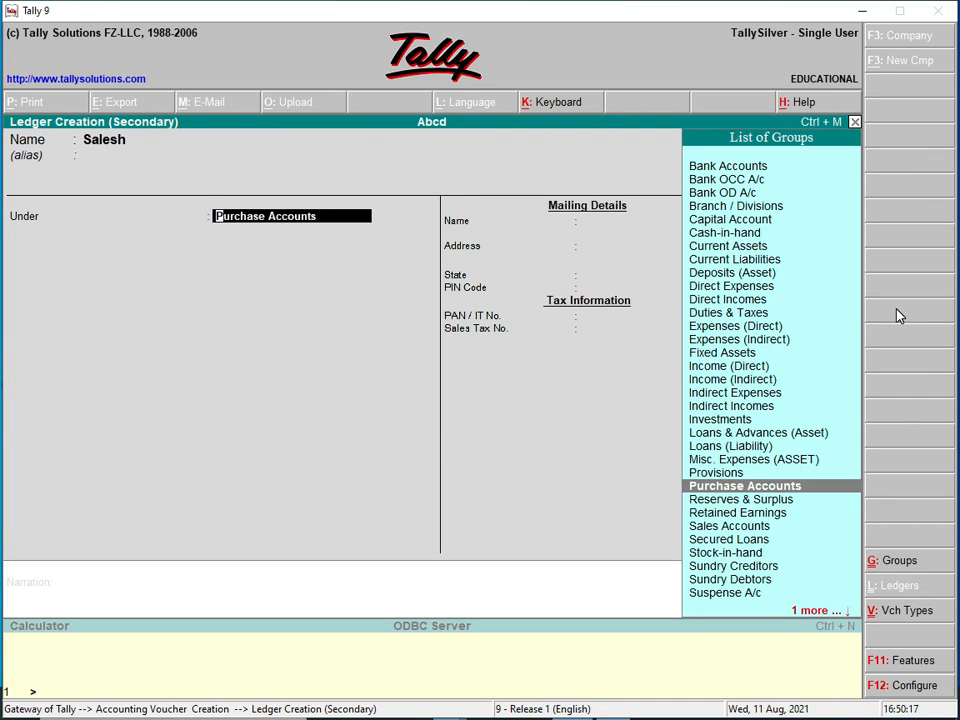
{"action": "type", "text": "S"}
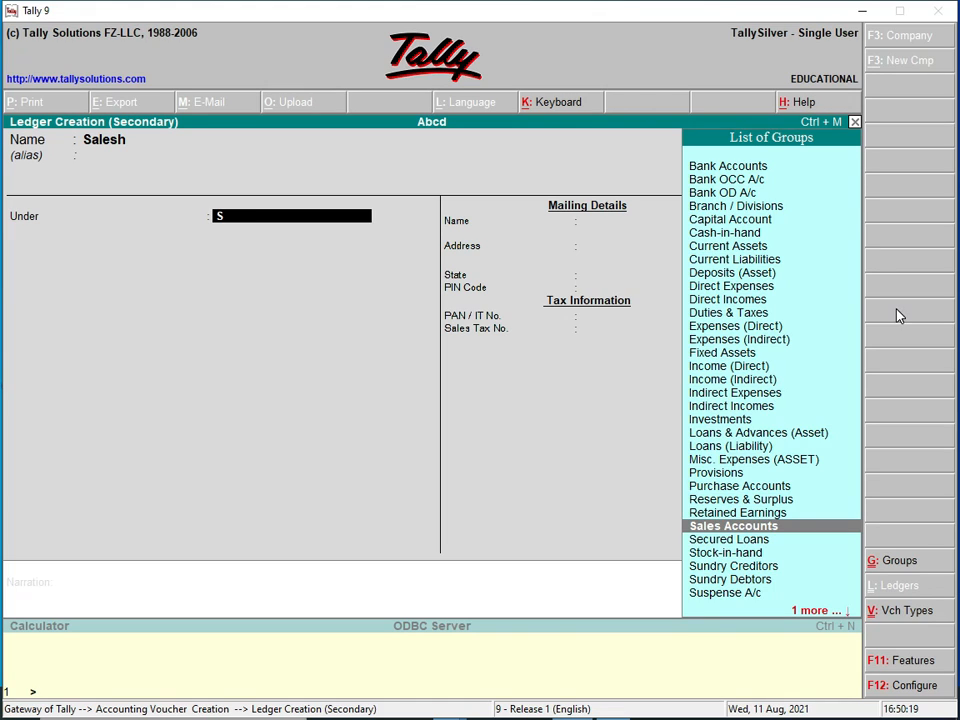
{"action": "key", "text": "BackSpace"}
{"action": "key", "text": "BackSpace"}
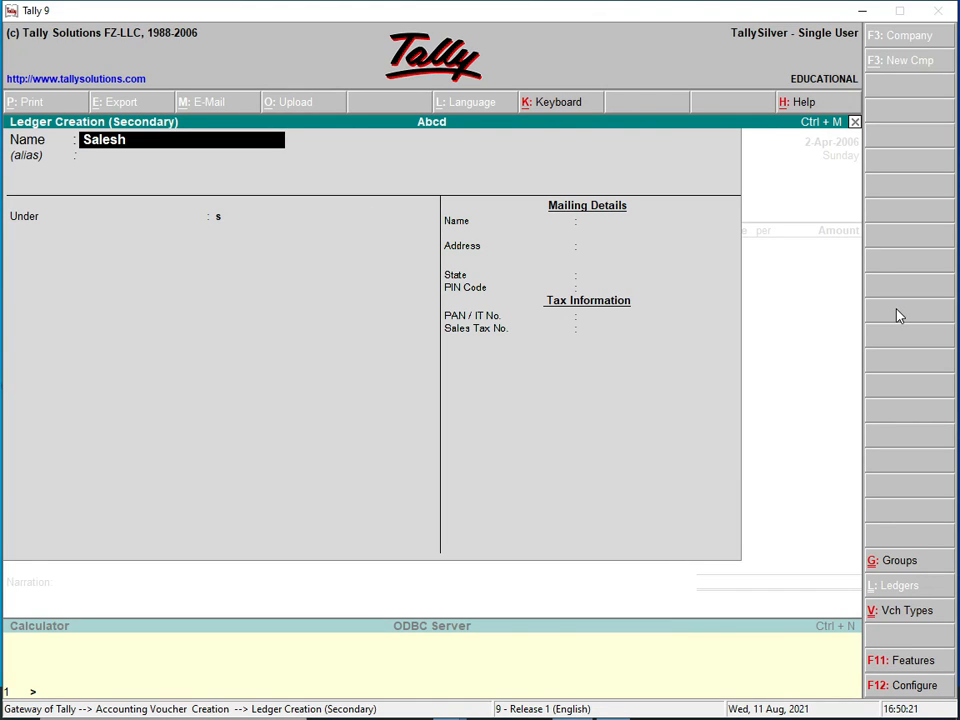
{"action": "key", "text": "BackSpace"}
{"action": "key", "text": "Return"}
{"action": "key", "text": "Return"}
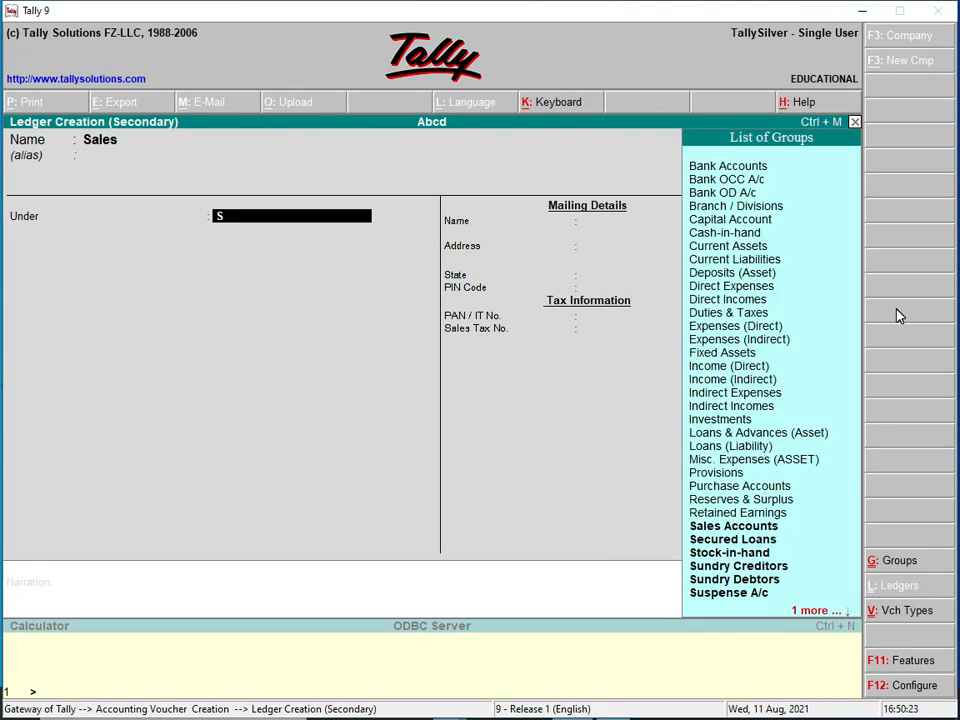
{"action": "key", "text": "Return"}
{"action": "key", "text": "Return"}
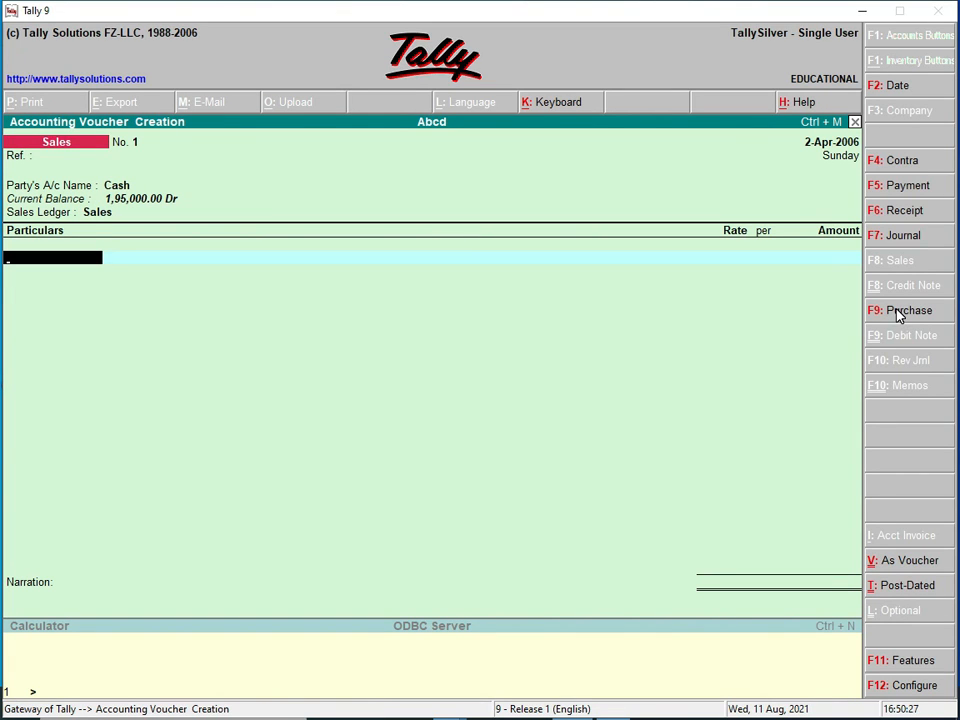
Discard the unfinished sales invoice and leave voucher entry
{"action": "key", "text": "Return"}
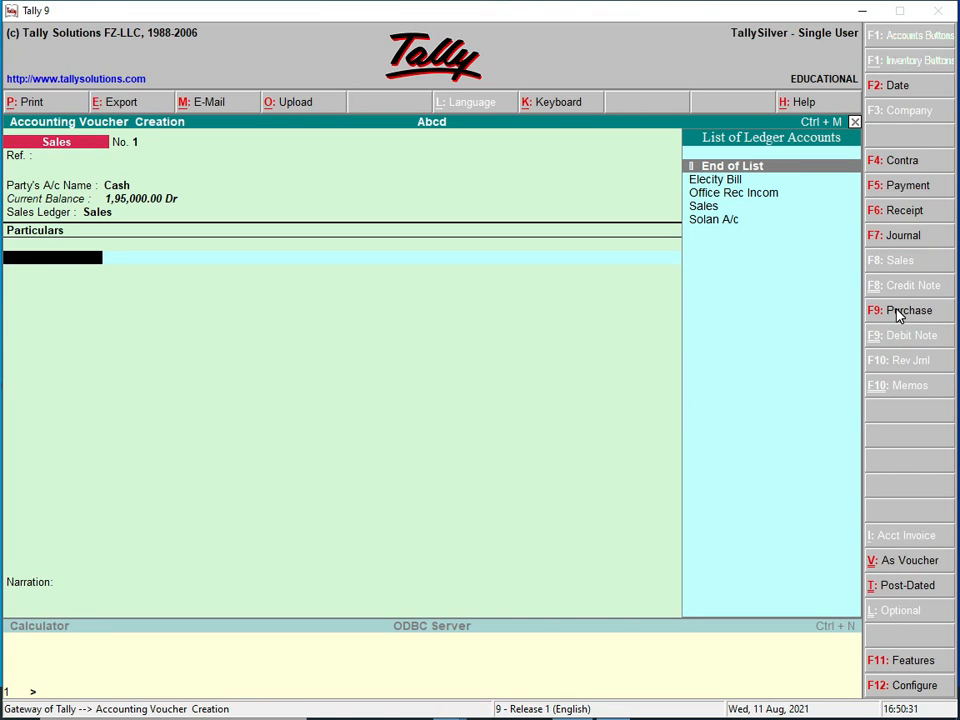
{"action": "key", "text": "Return"}
{"action": "key", "text": "BackSpace"}
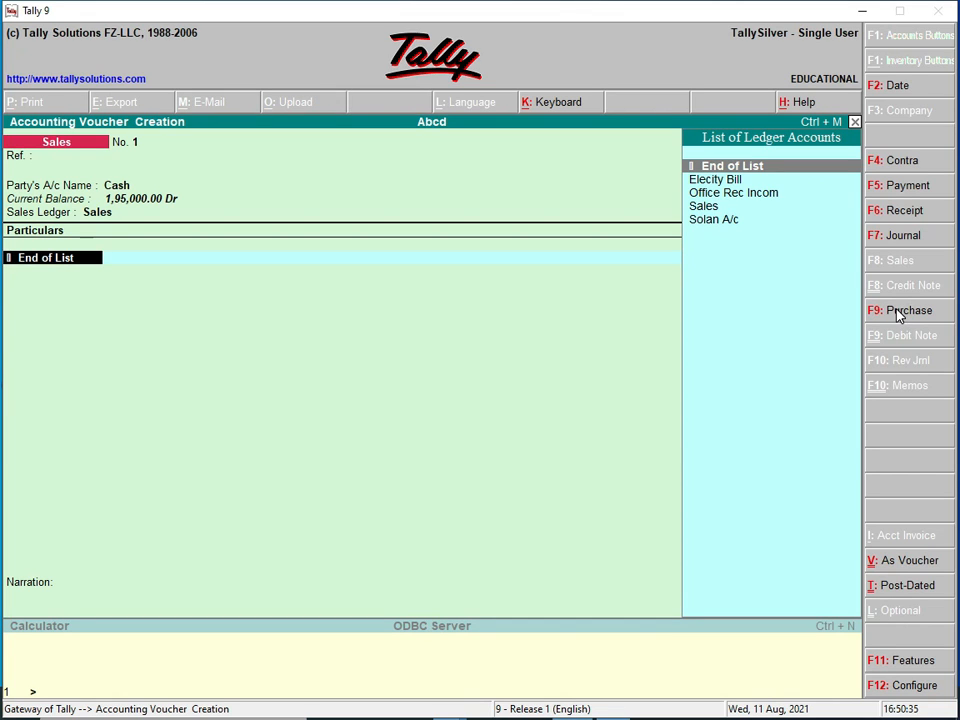
{"action": "key", "text": "BackSpace"}
{"action": "key", "text": "Escape"}
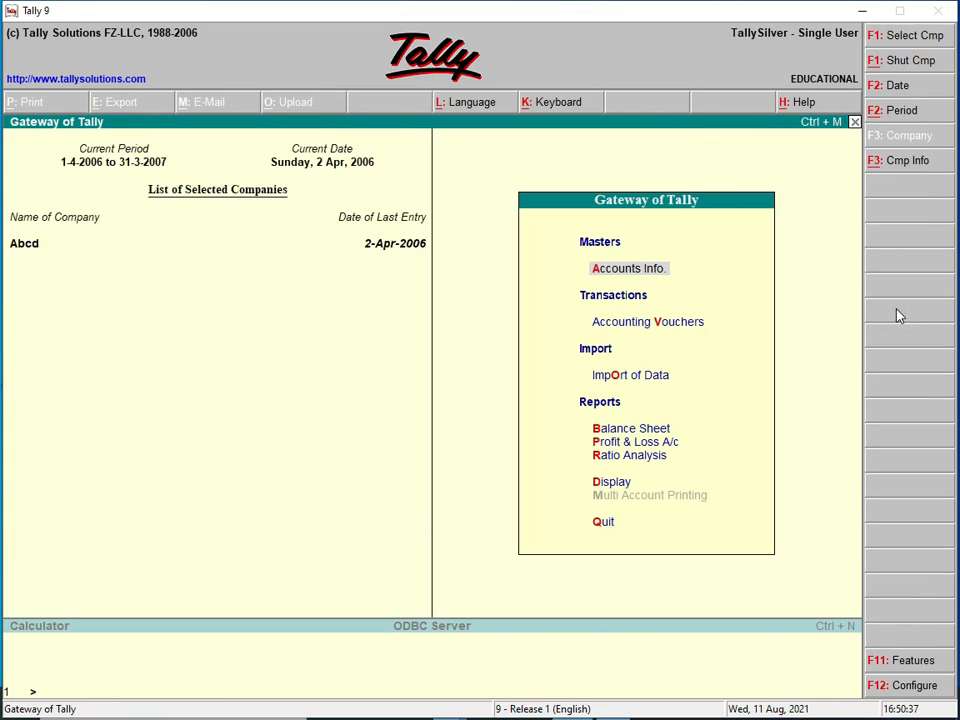
Start a new sales entry in voucher mode with a blank reference and debit Cash with 1,25,000
{"action": "key", "text": "Down"}
{"action": "key", "text": "Return"}
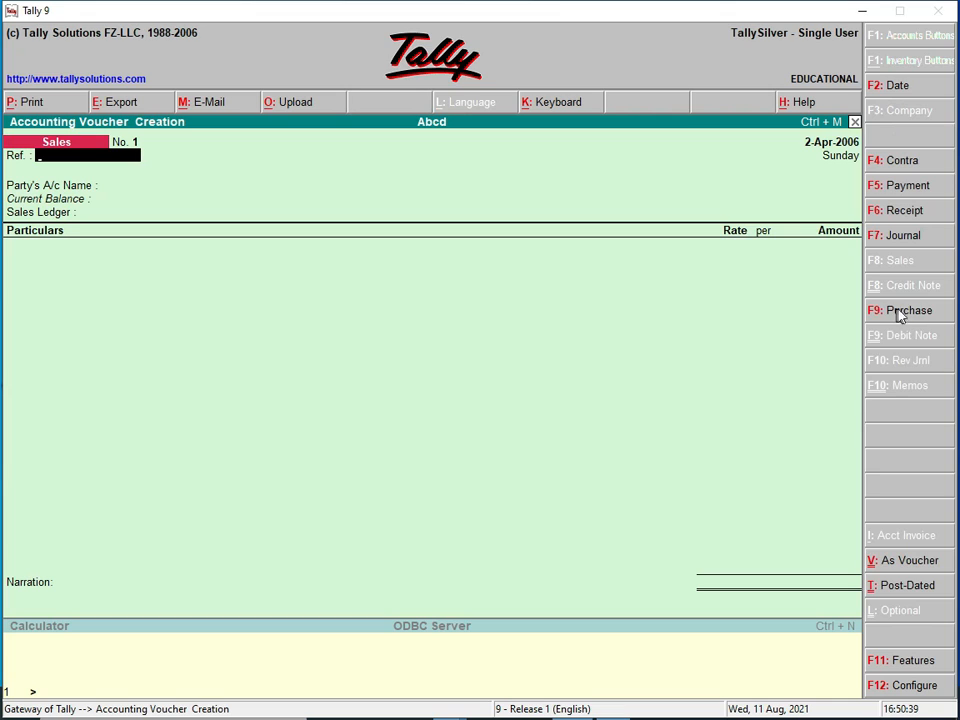
{"action": "left_click", "coordinate": [889, 561]}
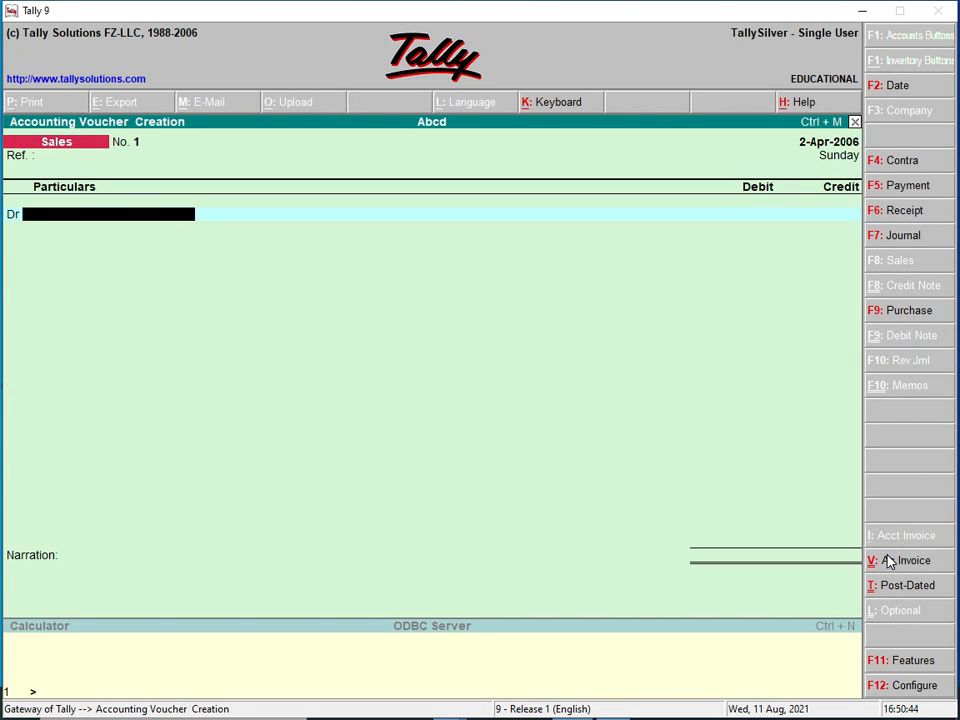
{"action": "type", "text": "c"}
{"action": "key", "text": "Return"}
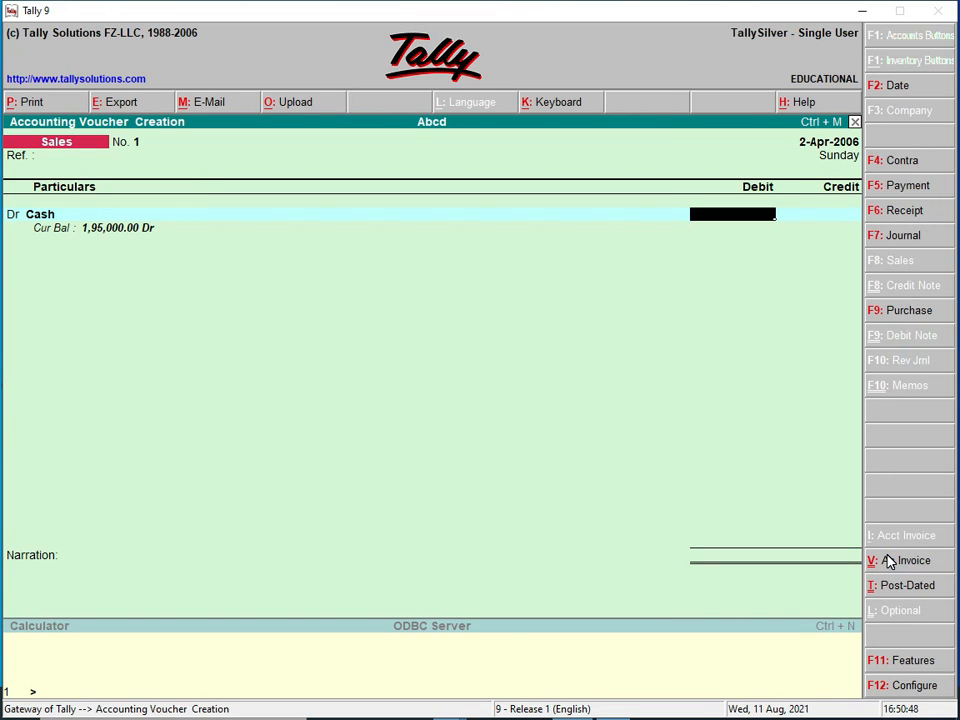
{"action": "type", "text": "1,"}
{"action": "type", "text": "25,000"}
{"action": "key", "text": "Return"}
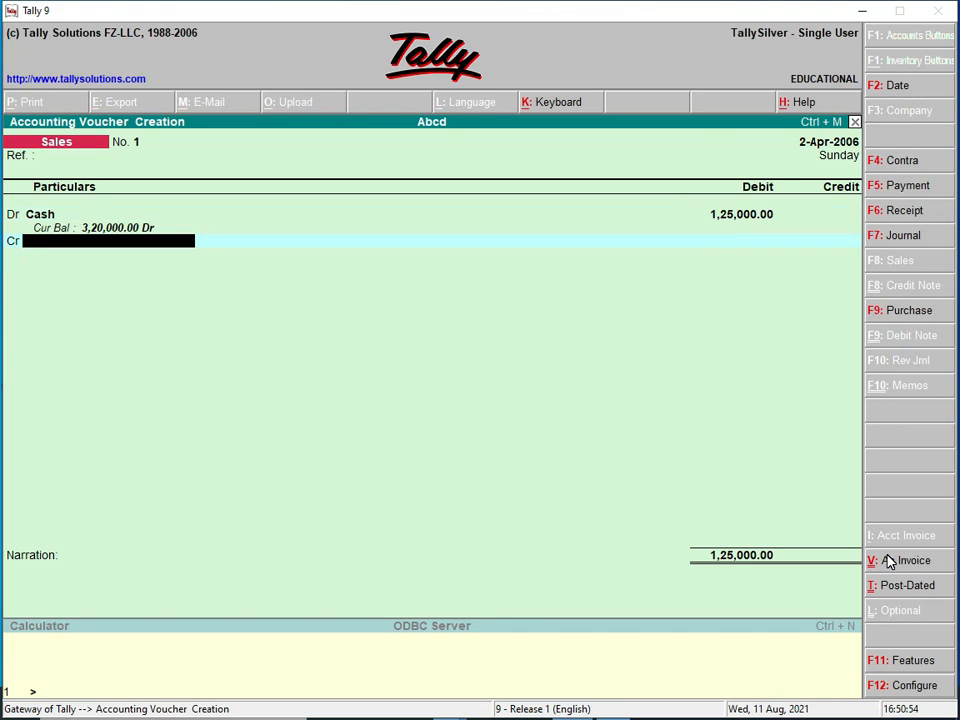
Credit the Sales ledger with 1,25,000 and accept the sales voucher without a narration
{"action": "type", "text": "s"}
{"action": "key", "text": "Return"}
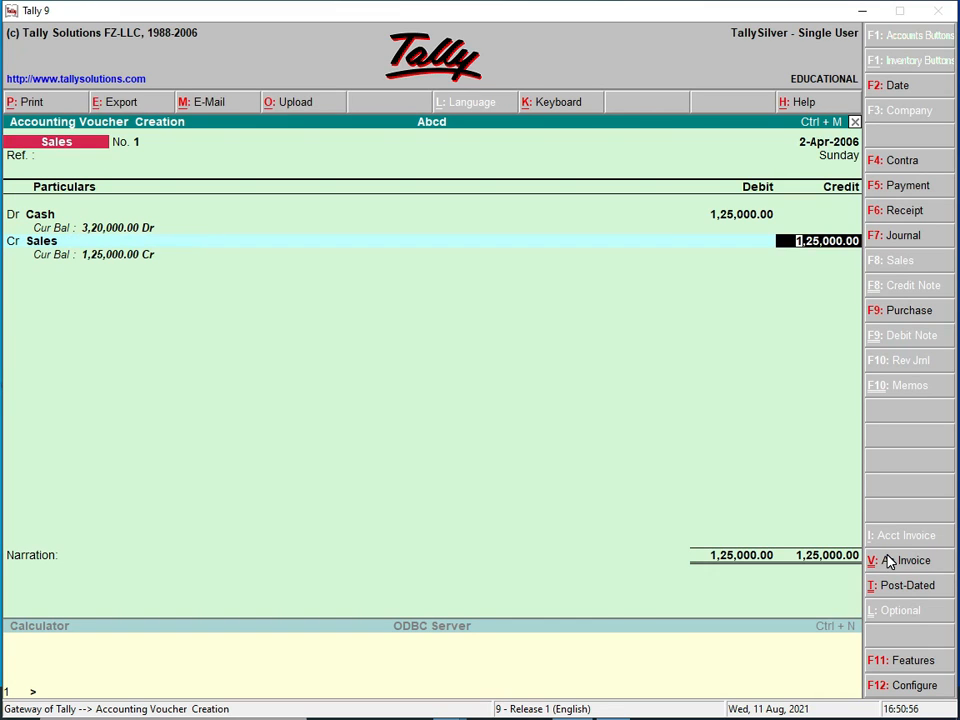
{"action": "key", "text": "Return"}
{"action": "key", "text": "Return"}
{"action": "key", "text": "Return"}
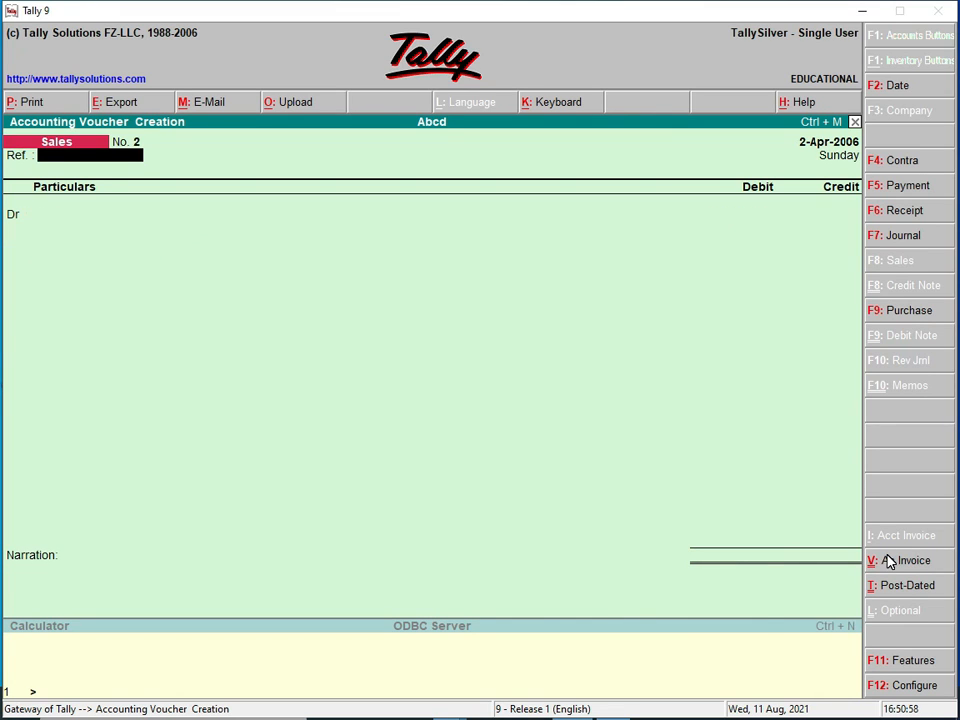
Leave voucher entry, open the Profit & Loss A/c and compare the Sales entry with Purchar A/c
{"action": "key", "text": "Escape"}
{"action": "key", "text": "Down"}
{"action": "key", "text": "Down"}
{"action": "key", "text": "Down"}
{"action": "key", "text": "Down"}
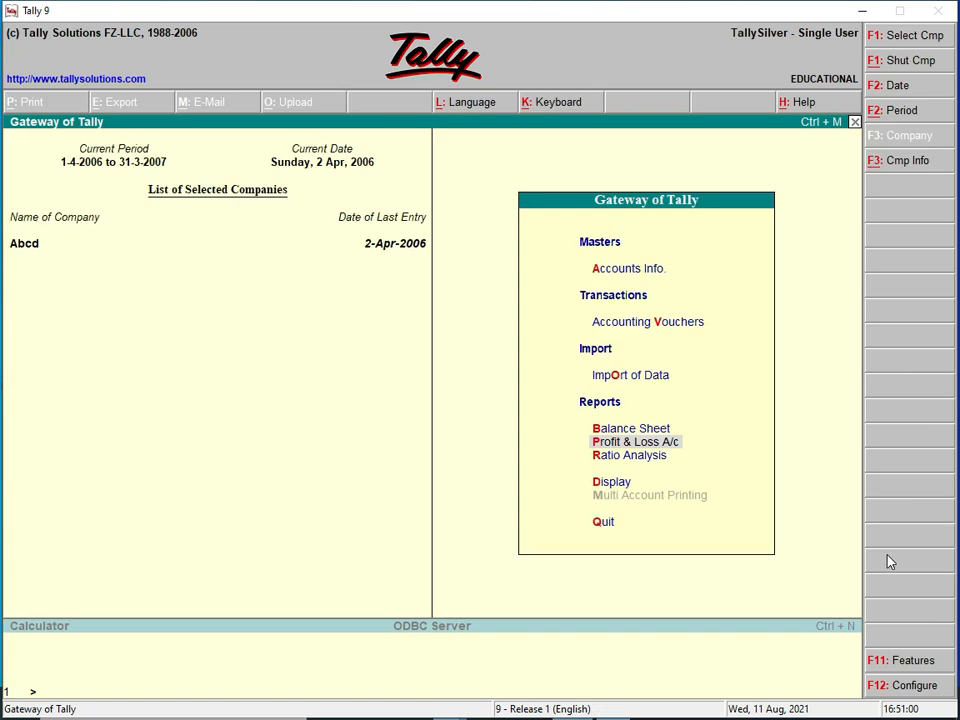
{"action": "key", "text": "Return"}
{"action": "key", "text": "Down"}
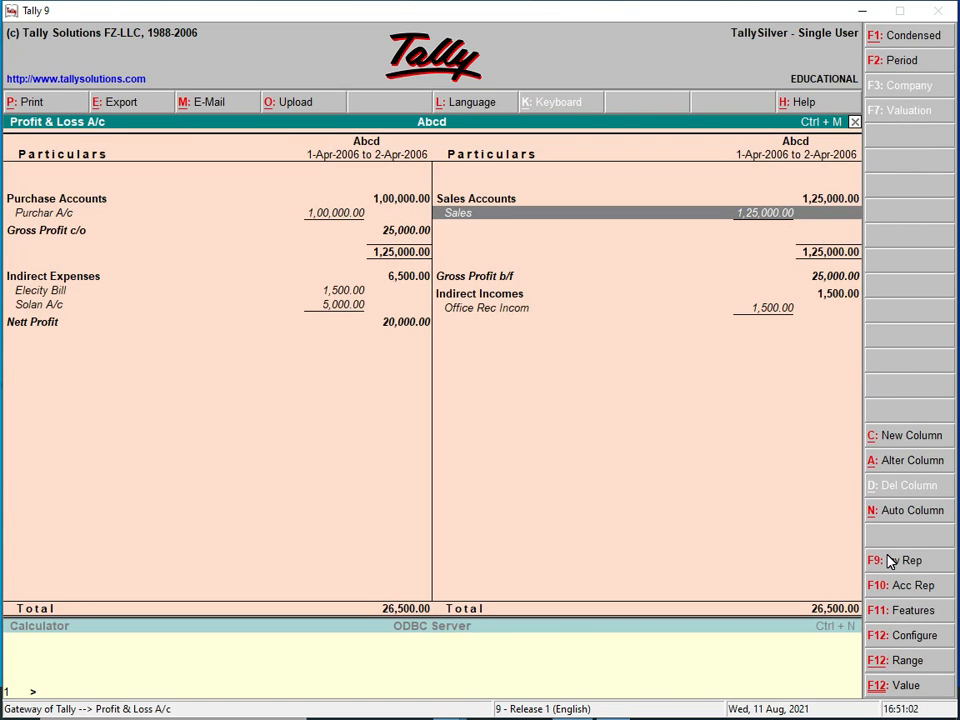
{"action": "key", "text": "Left"}
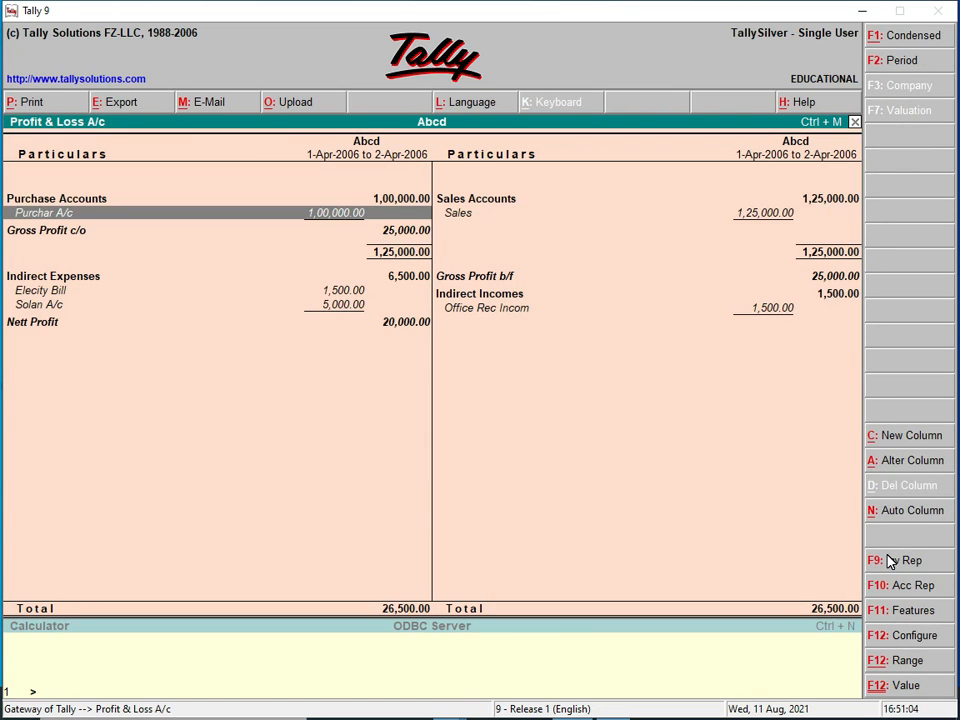
{"action": "key", "text": "Right"}
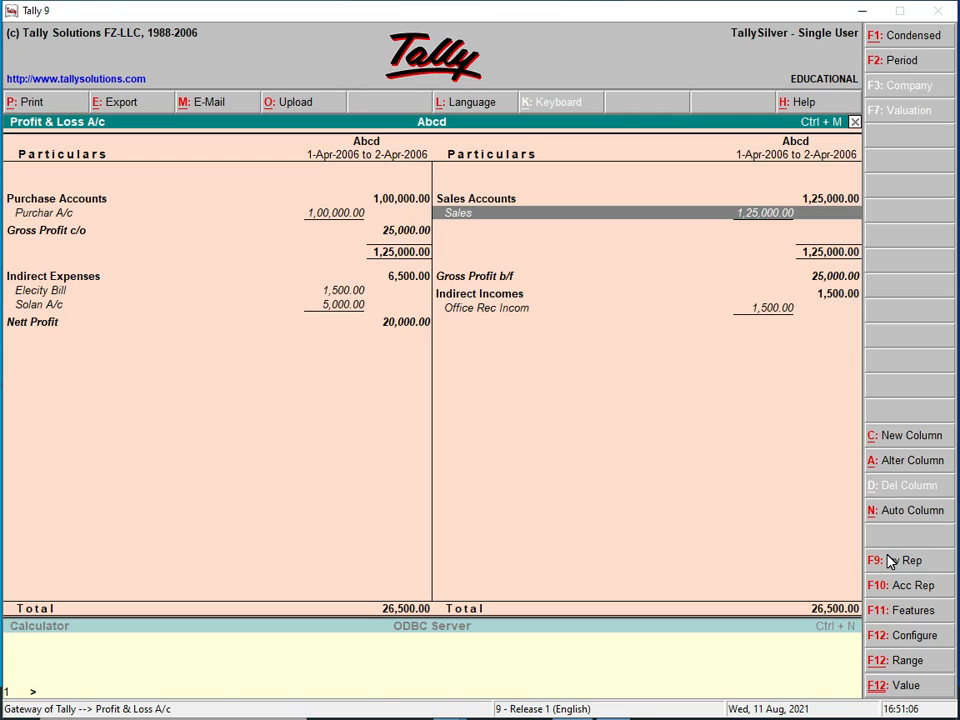
Examine the gross profit, indirect incomes and nett profit entries in the Profit & Loss A/c, and close the report
{"action": "key", "text": "Left"}
{"action": "key", "text": "Down"}
{"action": "key", "text": "Down"}
{"action": "key", "text": "Down"}
{"action": "key", "text": "Right"}
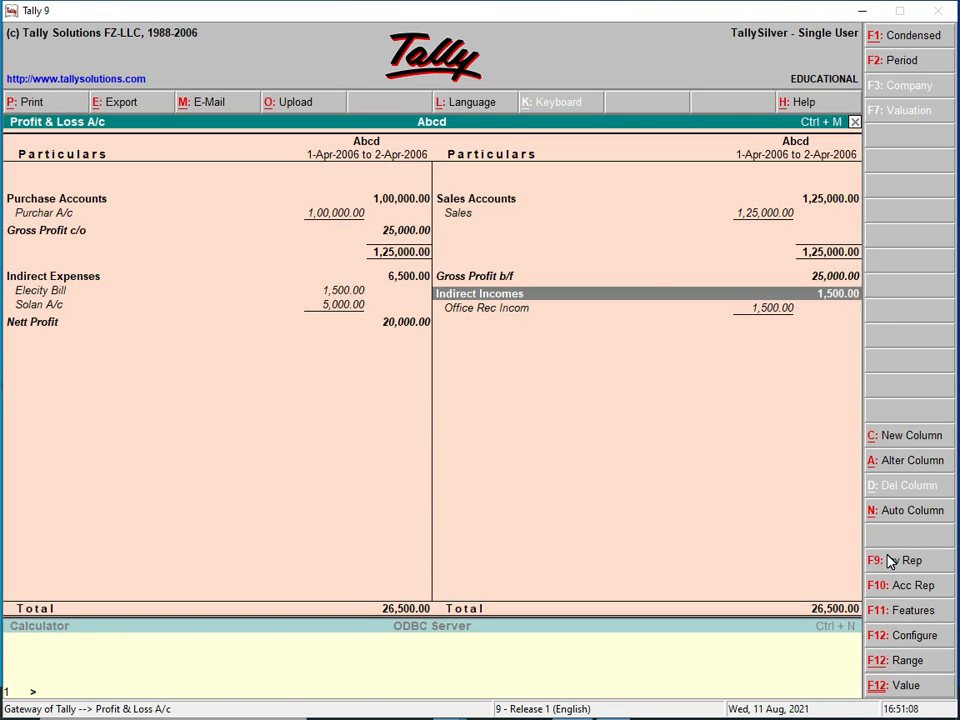
{"action": "key", "text": "Up"}
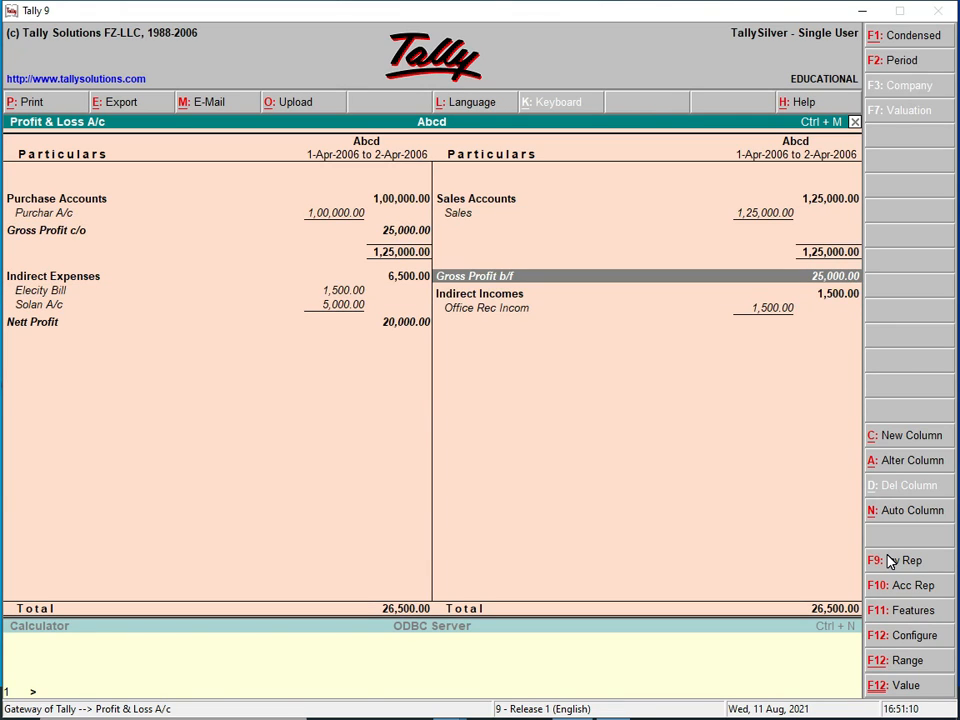
{"action": "key", "text": "Left"}
{"action": "key", "text": "Down"}
{"action": "key", "text": "Down"}
{"action": "key", "text": "Down"}
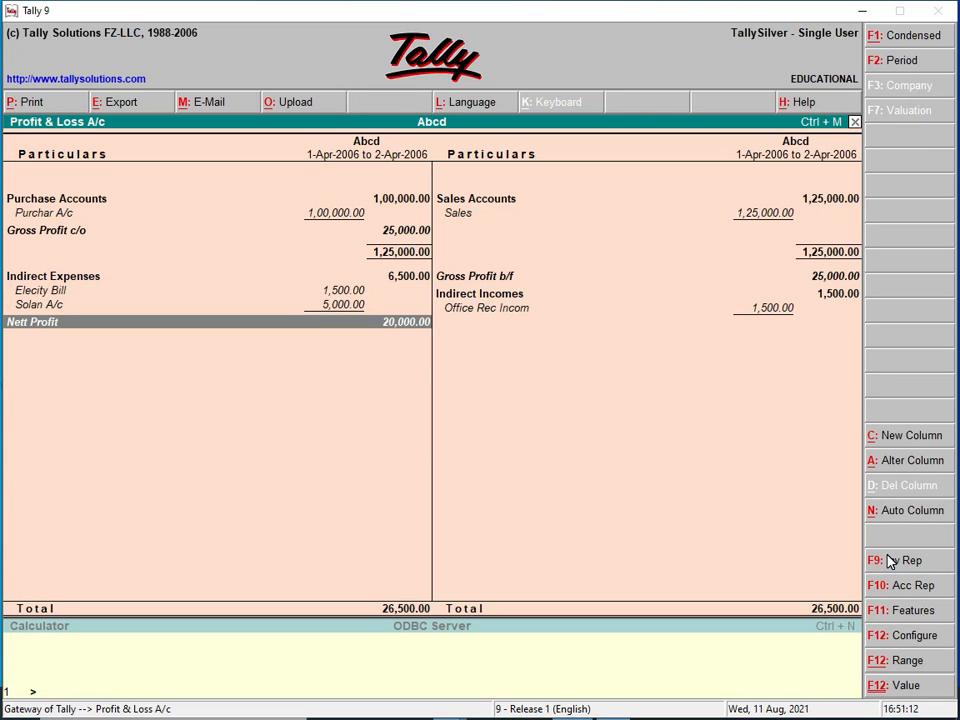
{"action": "key", "text": "Up"}
{"action": "key", "text": "Down"}
{"action": "key", "text": "Escape"}
{"action": "key", "text": "Escape"}
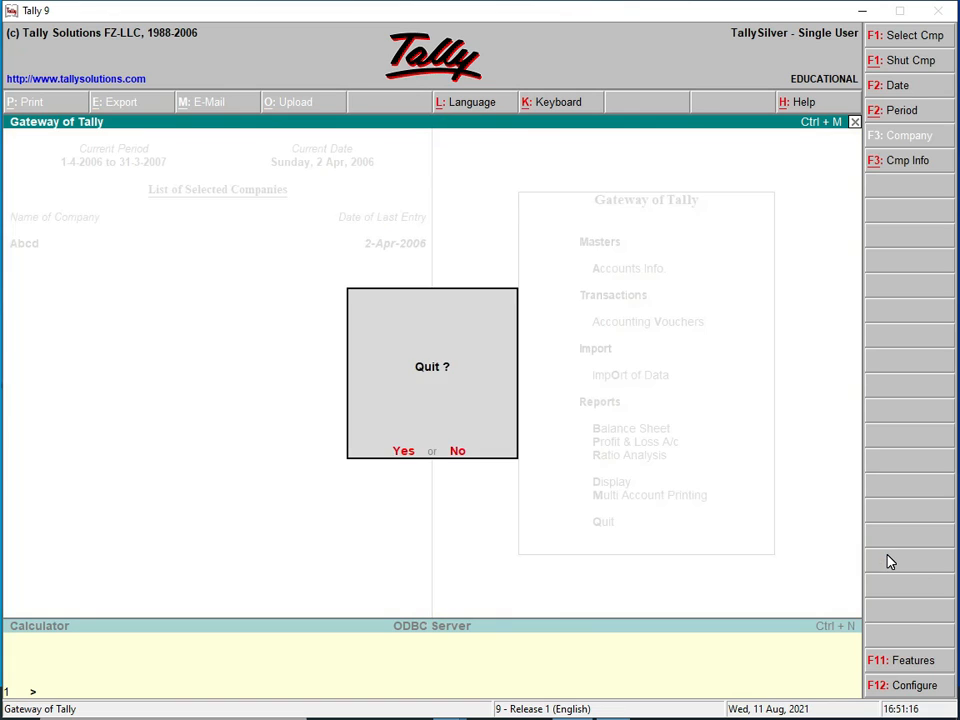
{"action": "key", "text": "Escape"}
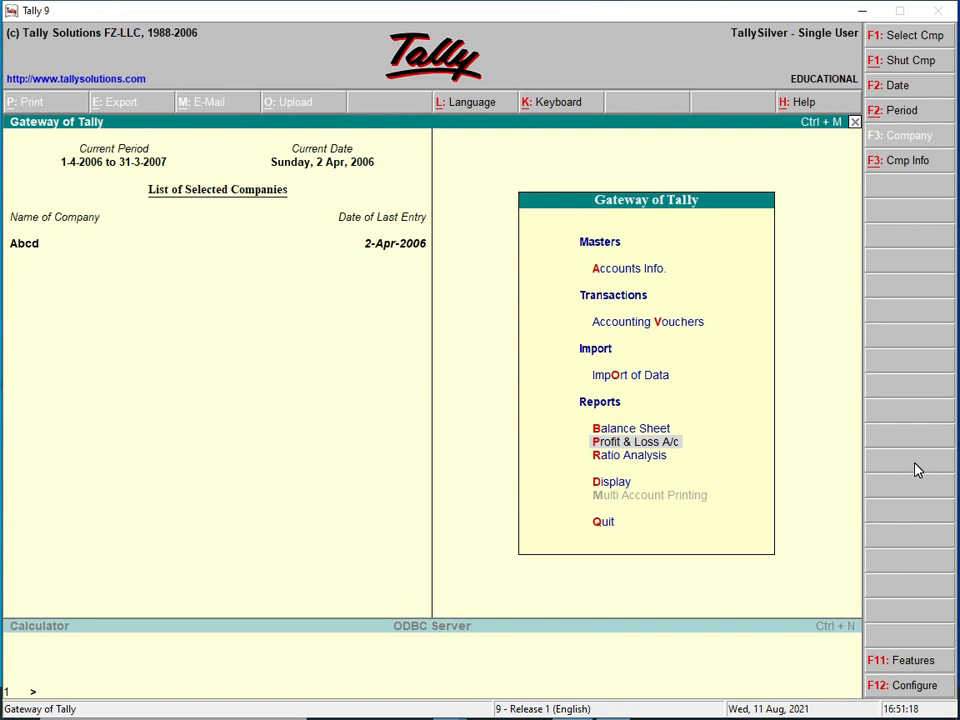
Reopen voucher entry and set Use Debit/Credit Notes to Yes in the company's accounting features
{"action": "key", "text": "Up"}
{"action": "key", "text": "Up"}
{"action": "key", "text": "Up"}
{"action": "key", "text": "Return"}
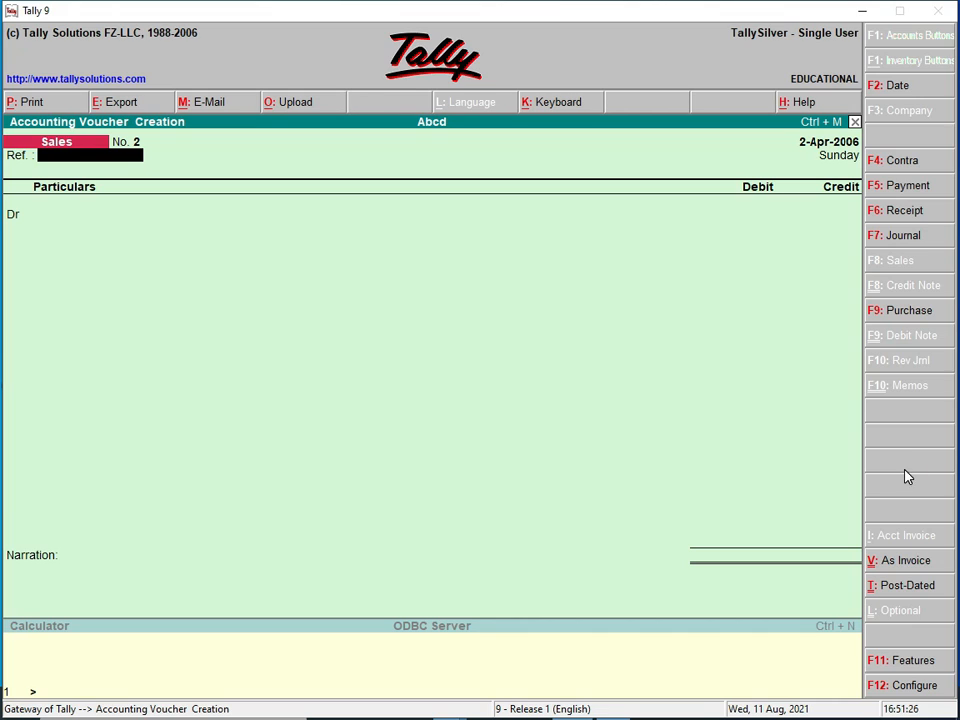
{"action": "left_click", "coordinate": [900, 660]}
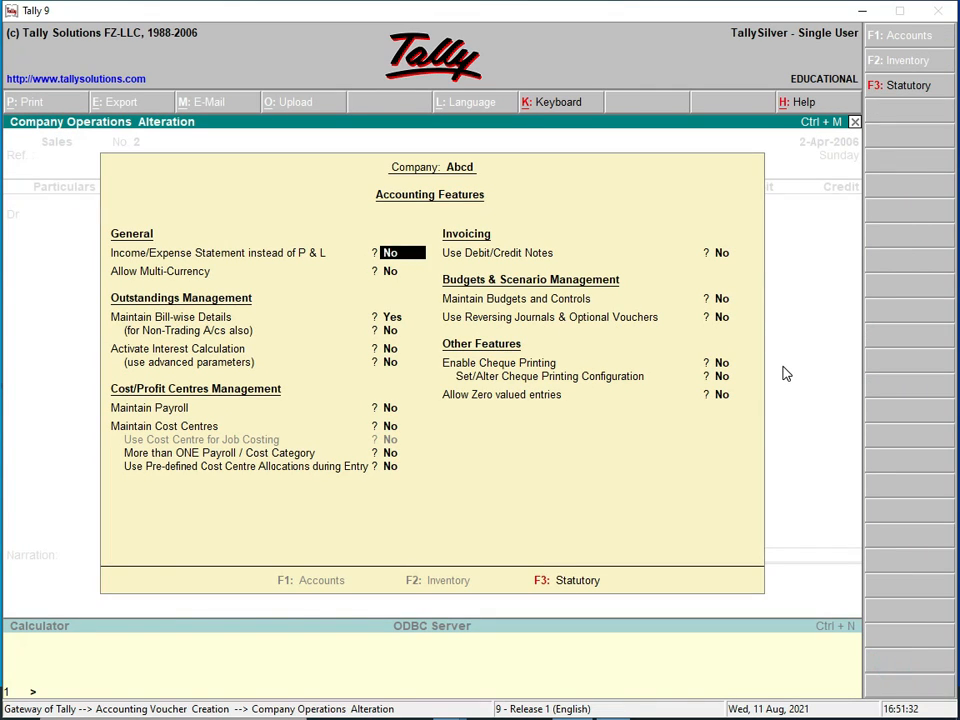
{"action": "key", "text": "Return"}
{"action": "key", "text": "Return"}
{"action": "key", "text": "Return"}
{"action": "key", "text": "Return"}
{"action": "key", "text": "Return"}
{"action": "key", "text": "Return"}
{"action": "key", "text": "Return"}
{"action": "key", "text": "BackSpace"}
{"action": "key", "text": "y"}
{"action": "key", "text": "Return"}
{"action": "key", "text": "Return"}
{"action": "key", "text": "Return"}
{"action": "key", "text": "Return"}
{"action": "key", "text": "Return"}
{"action": "key", "text": "Return"}
{"action": "key", "text": "Return"}
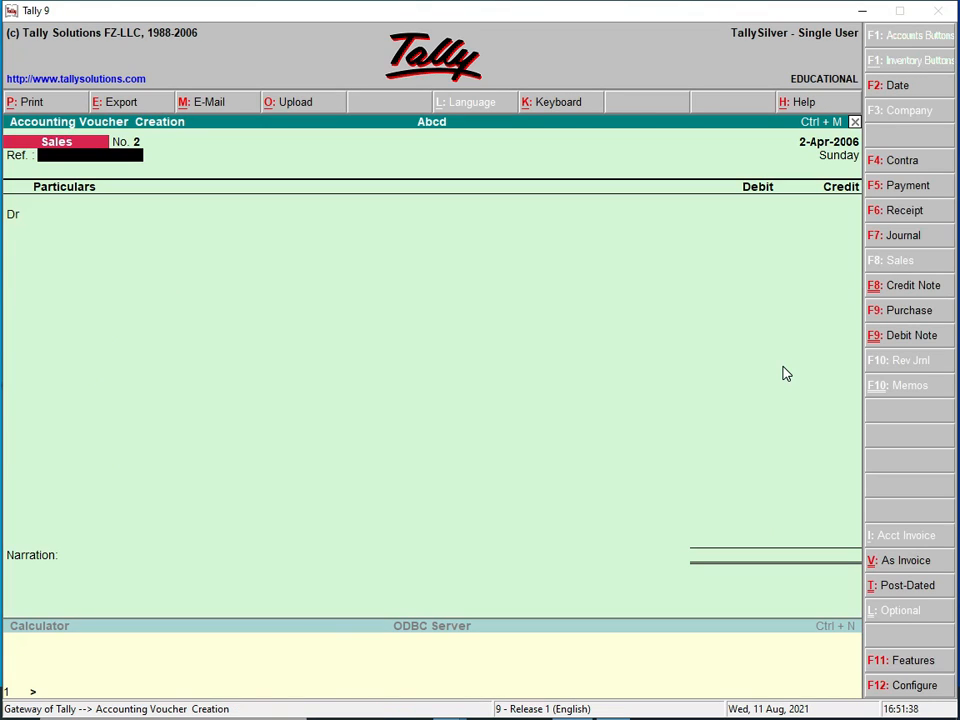
Switch the blank voucher to a credit note and from there to a debit note to view both entry forms
{"action": "left_click", "coordinate": [891, 292]}
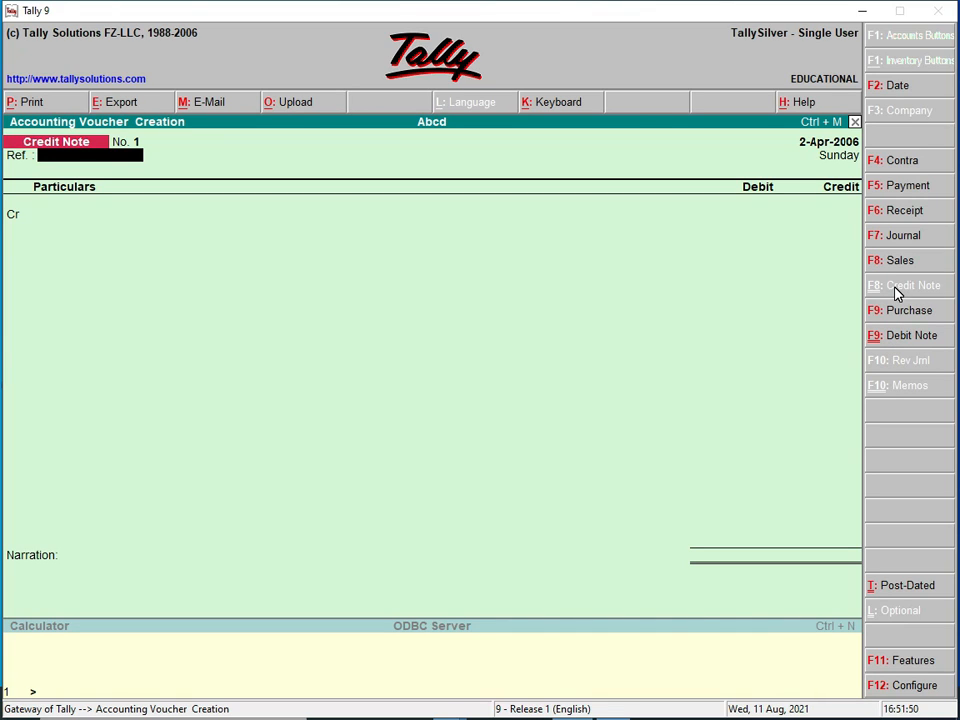
{"action": "left_click", "coordinate": [908, 338]}
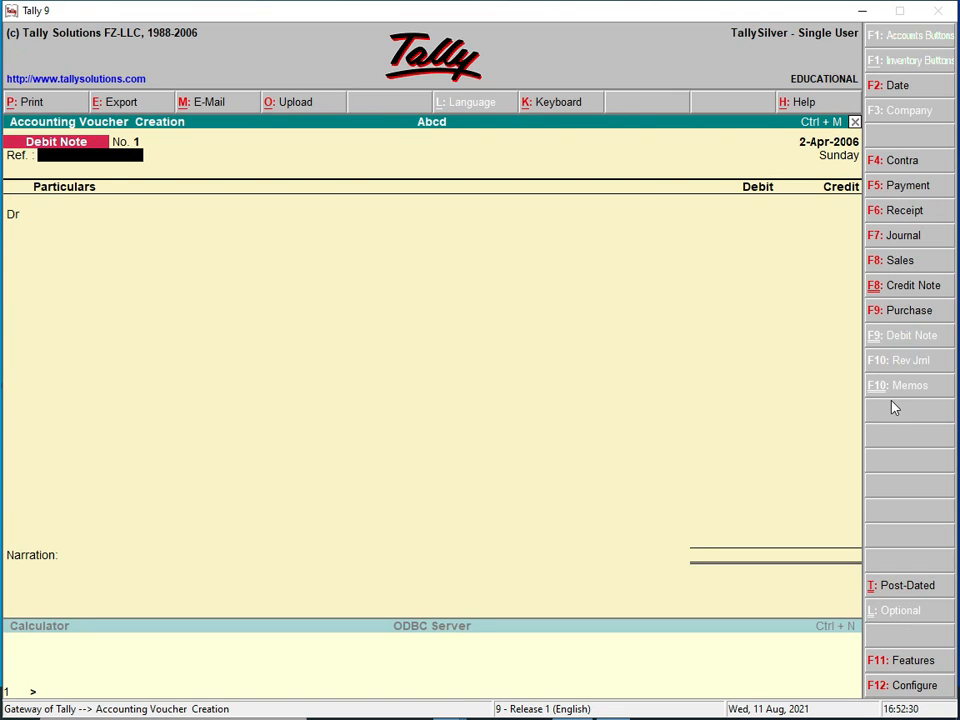
{"action": "left_click", "coordinate": [910, 588]}
{"action": "left_click", "coordinate": [913, 594]}
{"action": "left_click", "coordinate": [914, 594]}
{"action": "left_click", "coordinate": [913, 594]}
Set Income/Expense Statement instead of P & L and Allow Multi-Currency to Yes in the accounting features, and accept them
{"action": "left_click", "coordinate": [897, 664]}
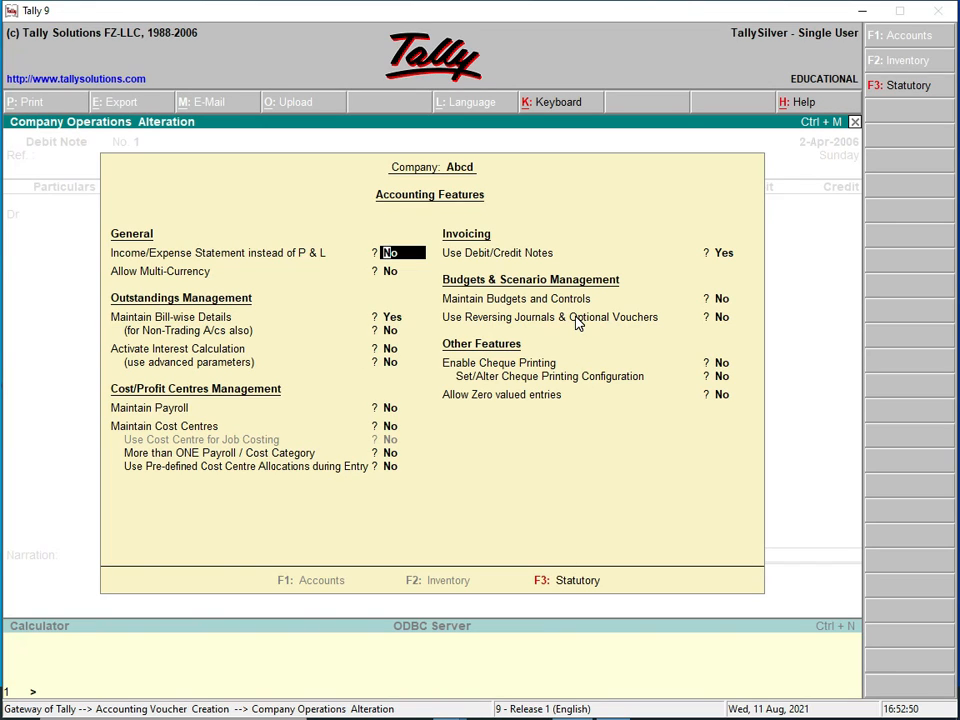
{"action": "key", "text": "y"}
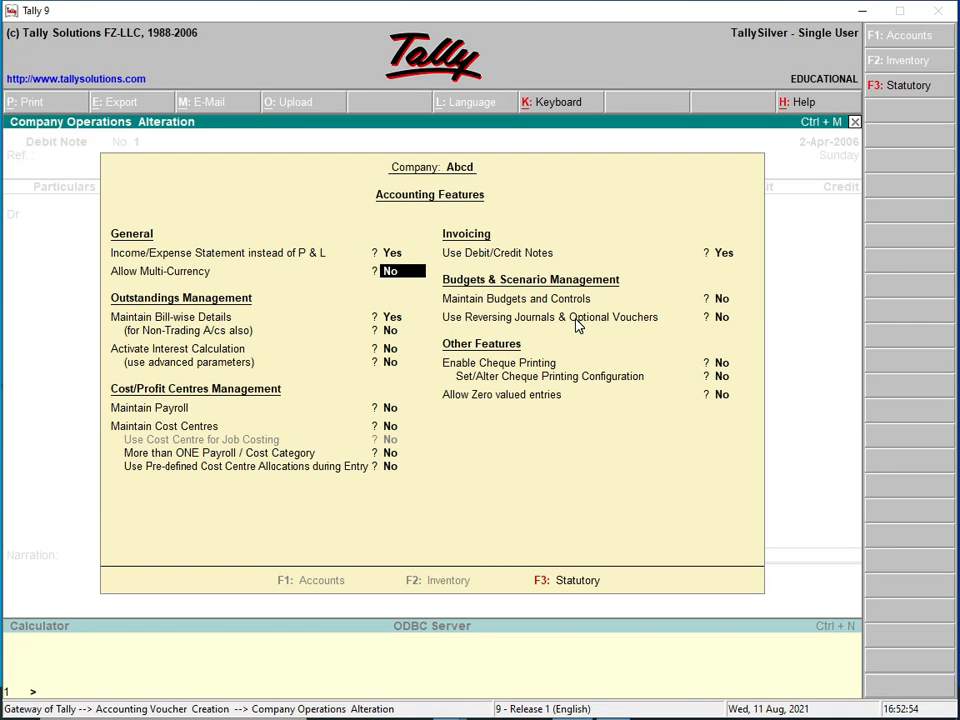
{"action": "type", "text": "y"}
{"action": "key", "text": "Return"}
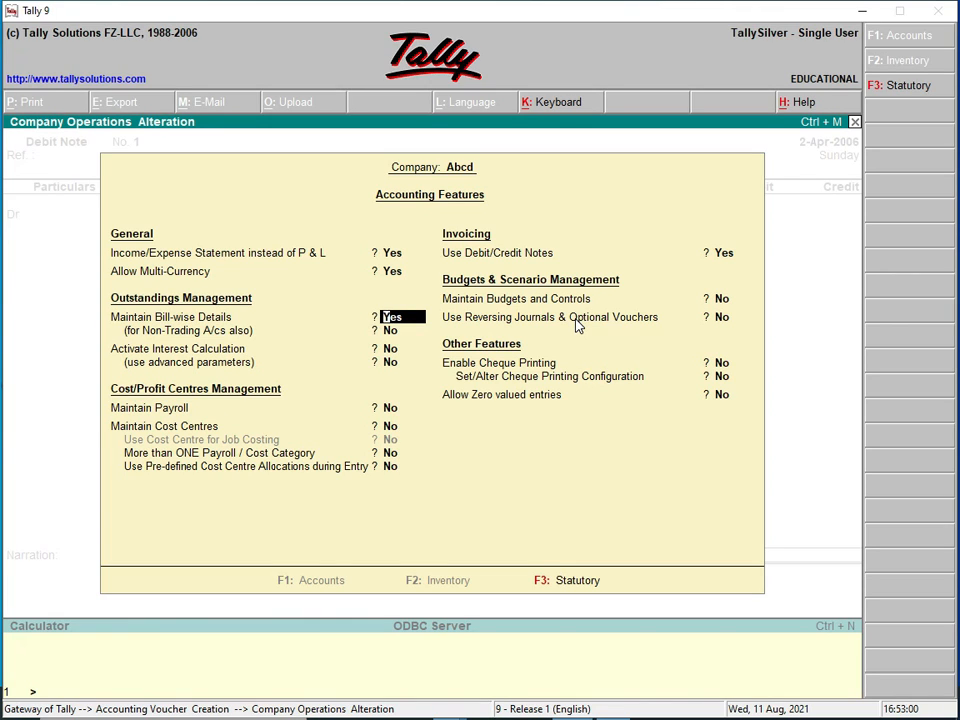
{"action": "key", "text": "Return"}
{"action": "key", "text": "Return"}
{"action": "key", "text": "Return"}
{"action": "key", "text": "Return"}
{"action": "key", "text": "Return"}
{"action": "key", "text": "Return"}
{"action": "key", "text": "Return"}
{"action": "key", "text": "Return"}
{"action": "key", "text": "Return"}
{"action": "key", "text": "Return"}
{"action": "key", "text": "Return"}
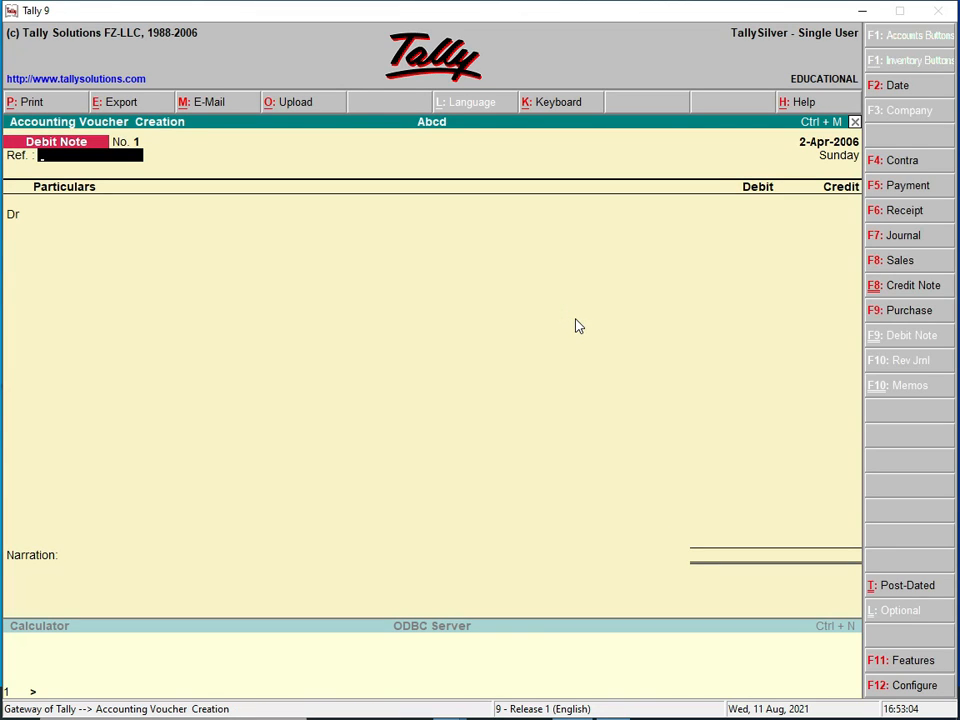
View the voucher configuration options, close them without changes and quit the blank debit note
{"action": "left_click", "coordinate": [910, 685]}
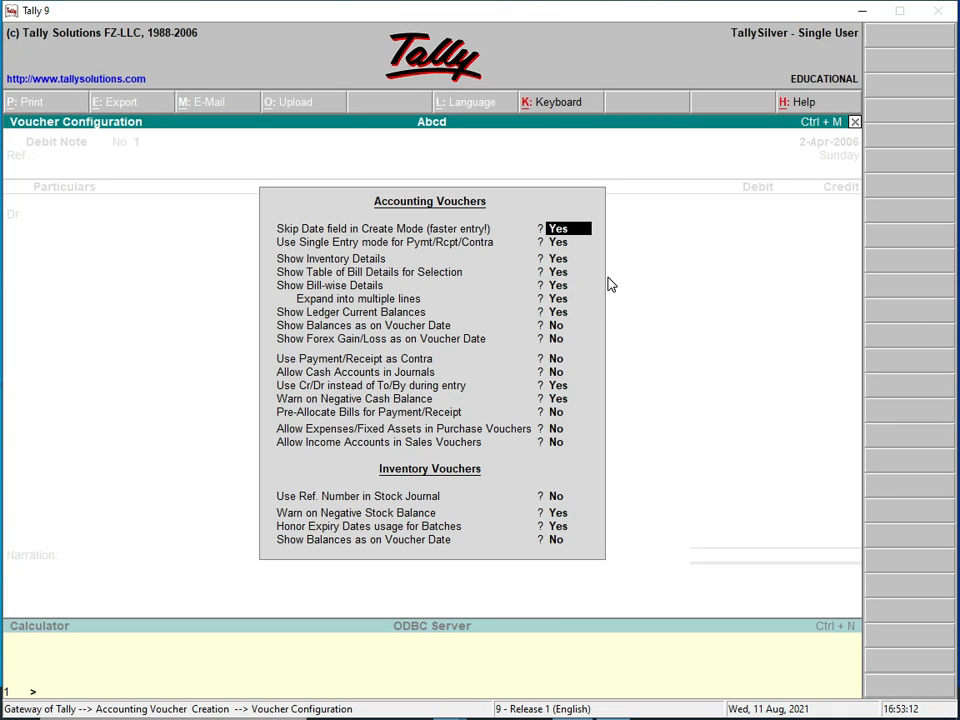
{"action": "key", "text": "BackSpace"}
{"action": "key", "text": "Escape"}
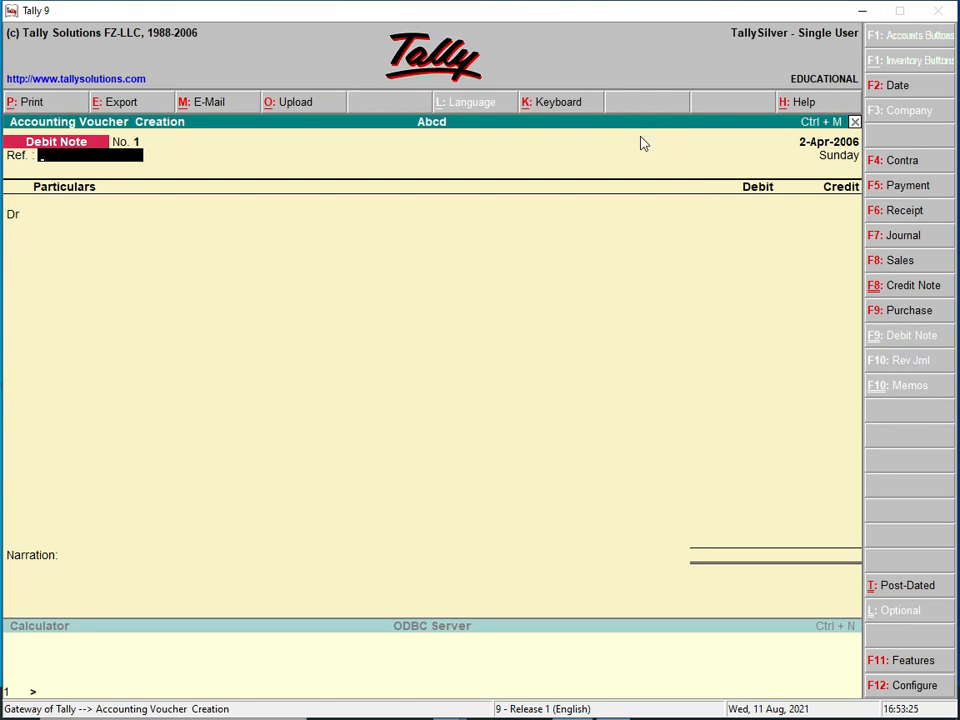
{"action": "key", "text": "Escape"}
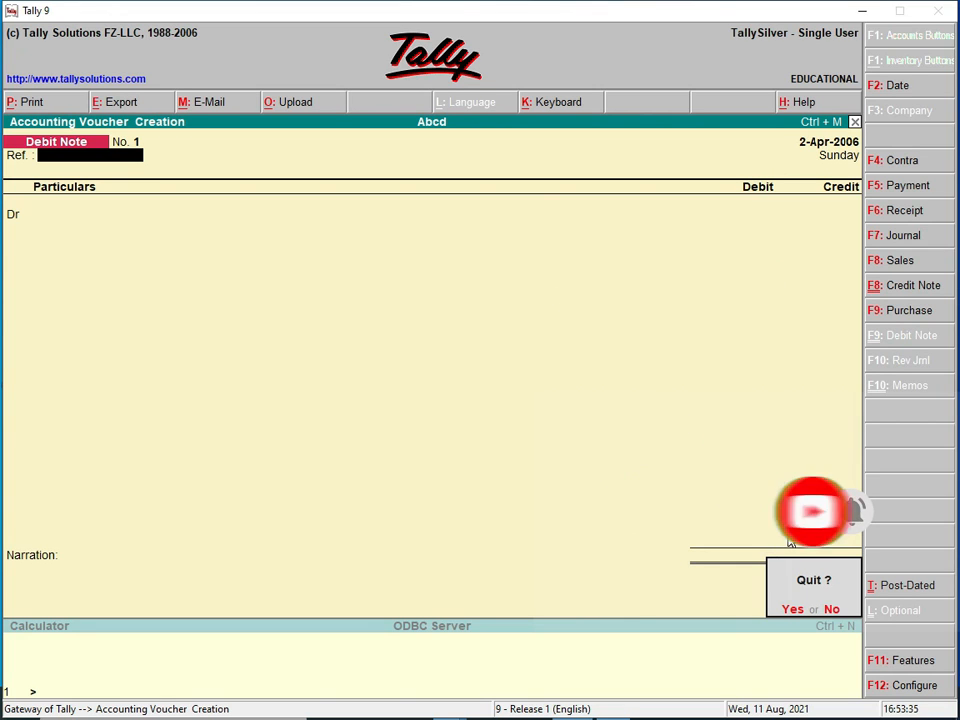
{"action": "key", "text": "Return"}
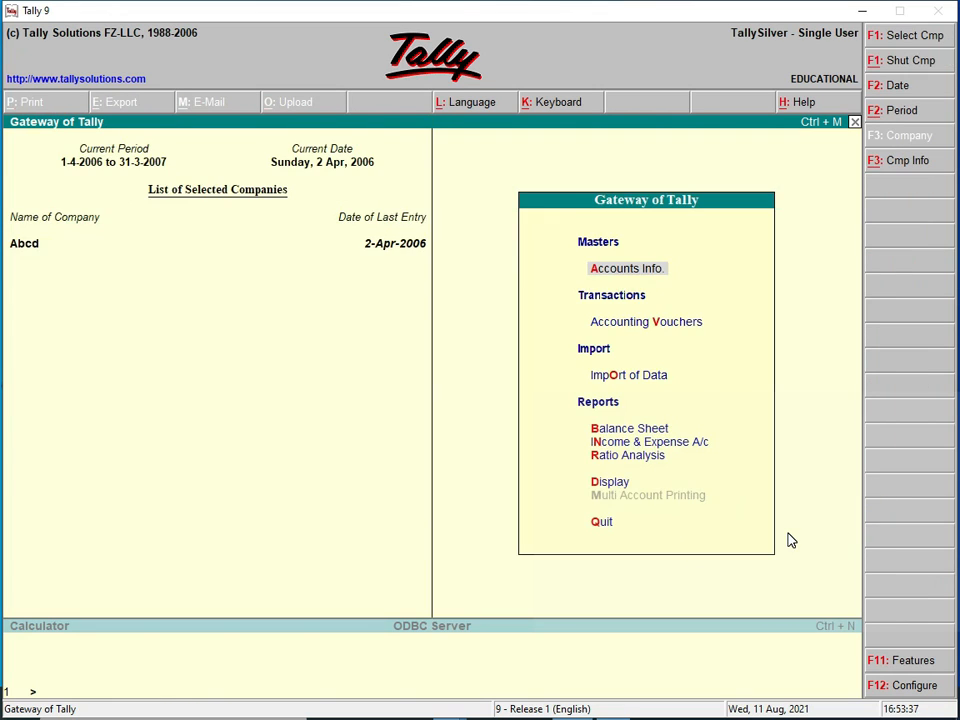